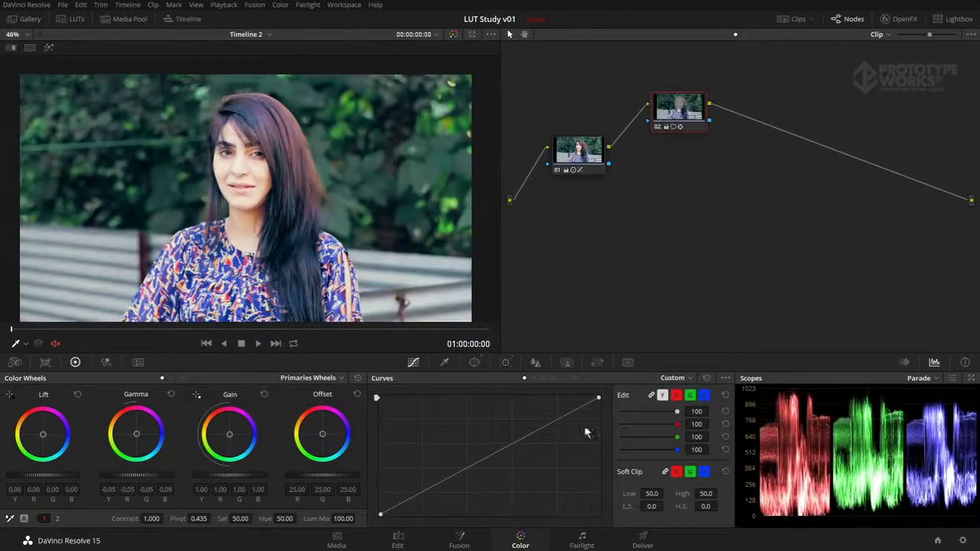
# Add a layer node fed from the source and key the green background foliage with the HSL qualifier in highlight view.
pyautogui.hotkey('alt', 'l')
pyautogui.click(445, 363)
pyautogui.moveTo(510, 200); pyautogui.dragTo(651, 229)
pyautogui.click(432, 177)
pyautogui.hotkey('shift', 'h')
pyautogui.click(432, 177)
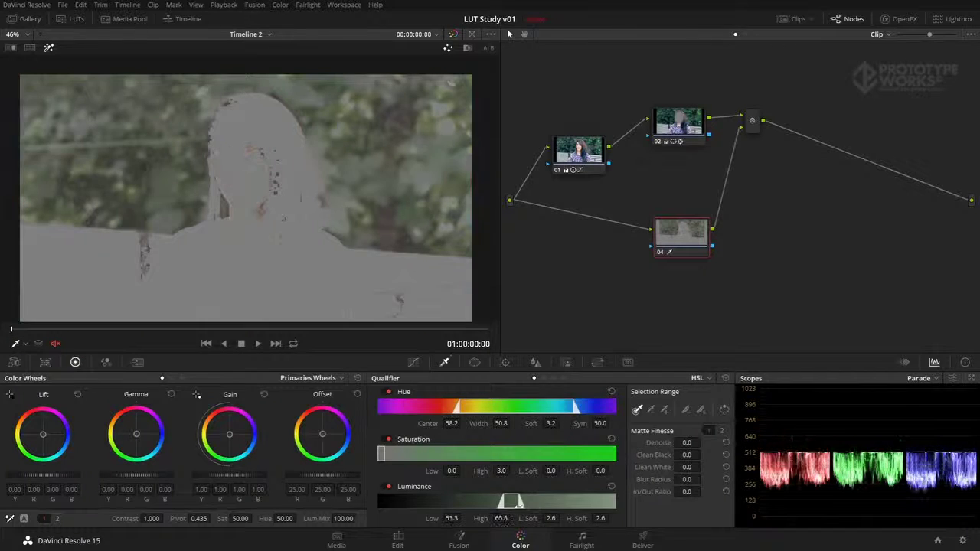
# Refine the foliage key with saturation high 16.3, luminance from 48.3 to 61.2, and a blur radius of 56.9.
pyautogui.moveTo(502, 471); pyautogui.dragTo(532, 471)
pyautogui.moveTo(595, 471); pyautogui.dragTo(606, 471)
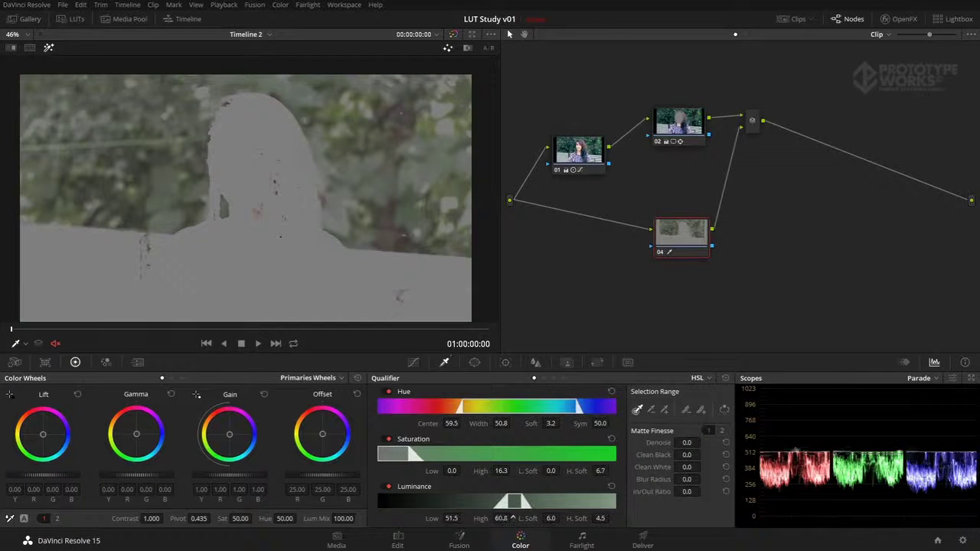
pyautogui.moveTo(601, 518); pyautogui.dragTo(624, 506)
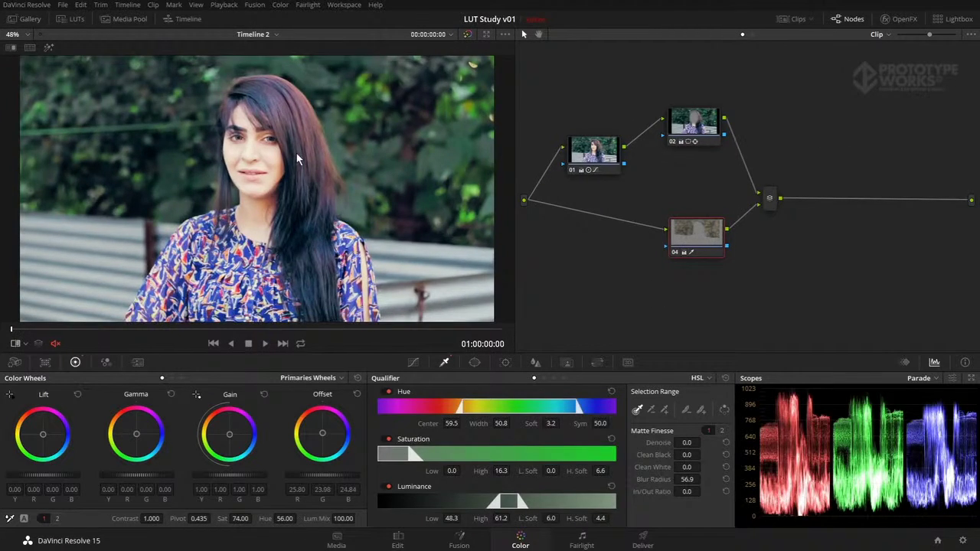
# Compare the clip's previous and next grade versions, including in an enlarged split-screen view.
pyautogui.hotkey('ctrl', 'b')
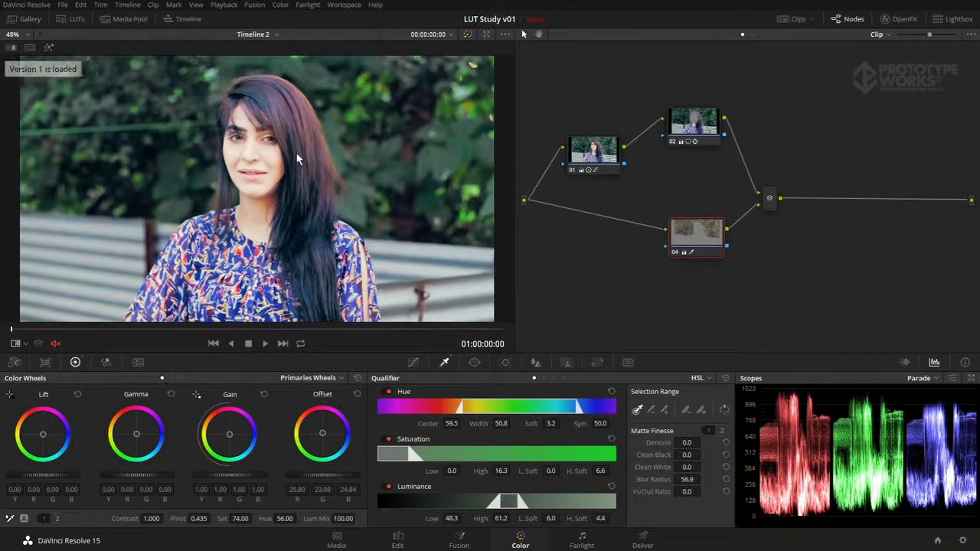
pyautogui.hotkey('ctrl', 'n')
pyautogui.hotkey('ctrl', 'b')
pyautogui.hotkey('ctrl', 'n')
pyautogui.click(30, 47)
pyautogui.hotkey('alt', 'f')
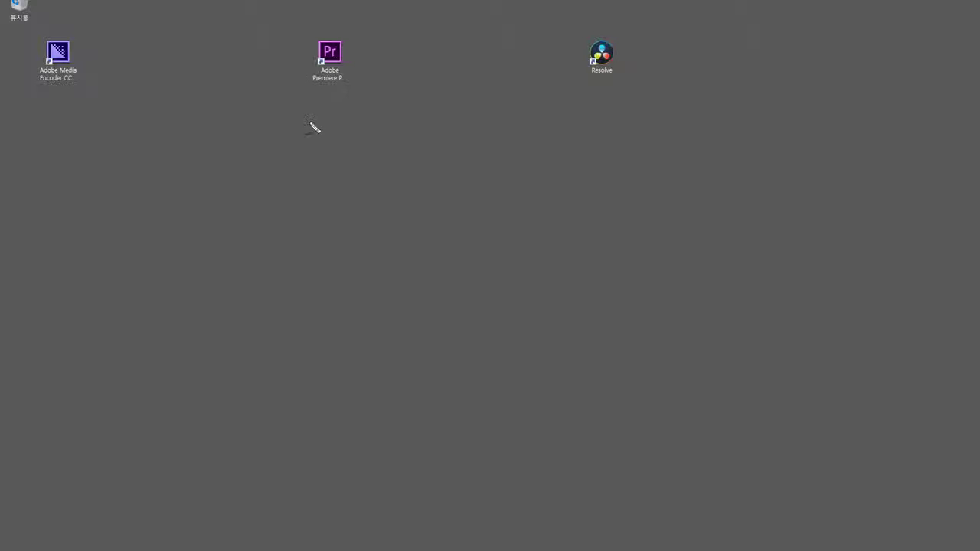
# Sketch a red timeline strip below the Premiere icon on the desktop, divided into clips a, b, c and d and headed "edit".
pyautogui.moveTo(232, 159)
pyautogui.mouseDown()
pyautogui.moveTo(422, 115)
pyautogui.moveTo(418, 149)
pyautogui.moveTo(418, 139)
pyautogui.mouseUp()
pyautogui.moveTo(278, 124); pyautogui.dragTo(278, 145)
pyautogui.moveTo(311, 117); pyautogui.dragTo(311, 142)
pyautogui.moveTo(370, 113); pyautogui.dragTo(370, 138)
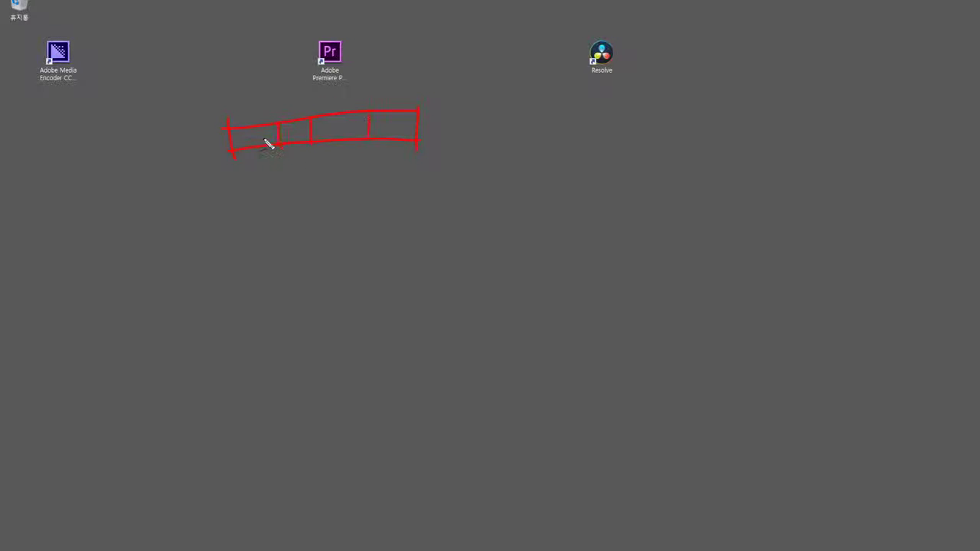
pyautogui.moveTo(268, 146)
pyautogui.mouseDown()
pyautogui.moveTo(280, 151)
pyautogui.moveTo(298, 130)
pyautogui.moveTo(303, 142)
pyautogui.moveTo(398, 129)
pyautogui.mouseUp()
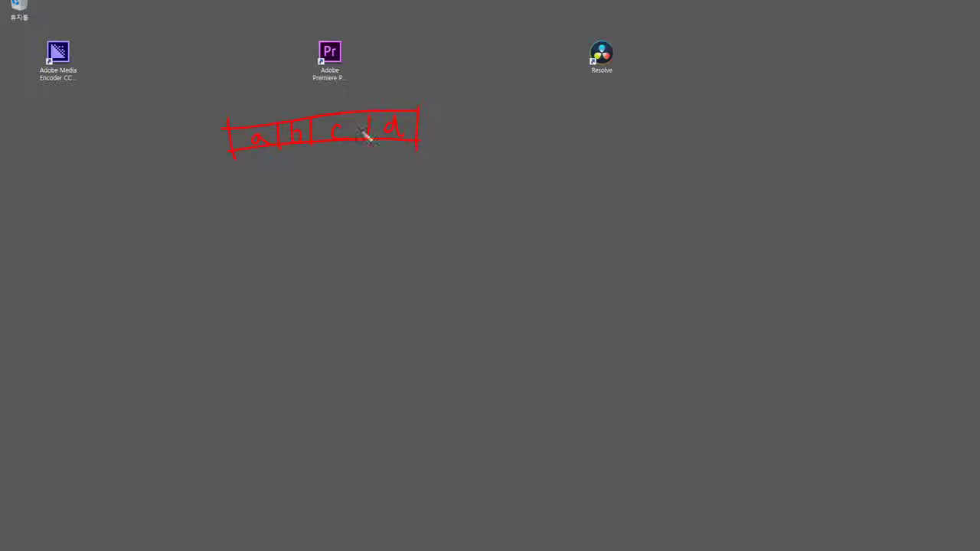
pyautogui.moveTo(345, 115); pyautogui.dragTo(396, 97)
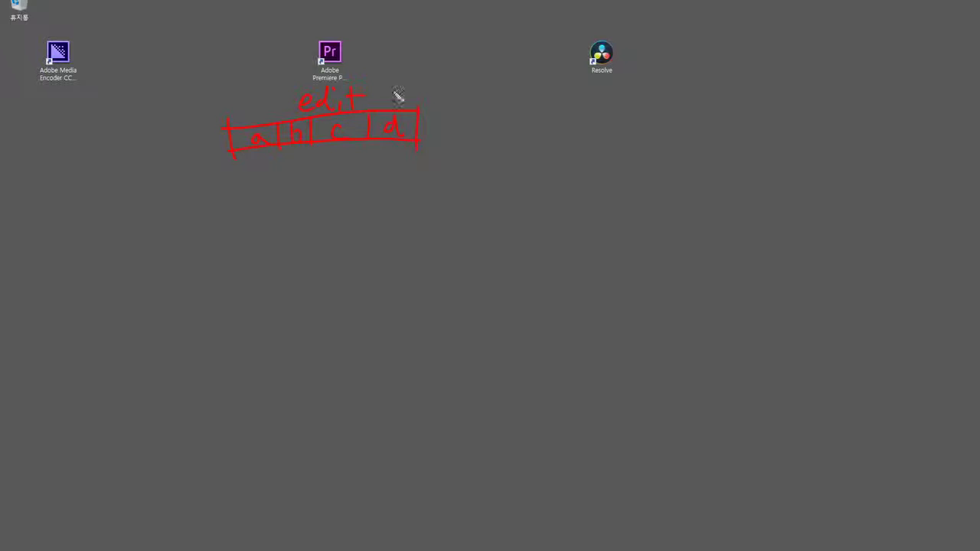
# Draw a red arrow from the Premiere icon to the Resolve icon and write 'XML' in quotes beneath it in yellow.
pyautogui.moveTo(393, 59); pyautogui.dragTo(533, 73)
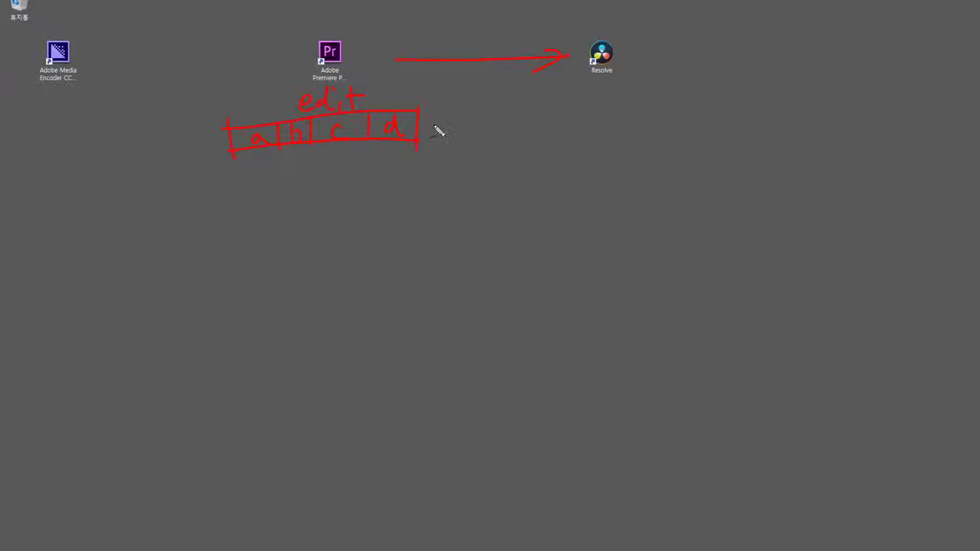
pyautogui.press('y')
pyautogui.moveTo(463, 80)
pyautogui.mouseDown()
pyautogui.moveTo(443, 92)
pyautogui.moveTo(465, 116)
pyautogui.mouseUp()
pyautogui.moveTo(472, 116)
pyautogui.mouseDown()
pyautogui.moveTo(484, 99)
pyautogui.moveTo(497, 119)
pyautogui.mouseUp()
pyautogui.moveTo(507, 77)
pyautogui.mouseDown()
pyautogui.moveTo(507, 101)
pyautogui.moveTo(529, 110)
pyautogui.mouseUp()
pyautogui.moveTo(542, 83); pyautogui.dragTo(540, 95)
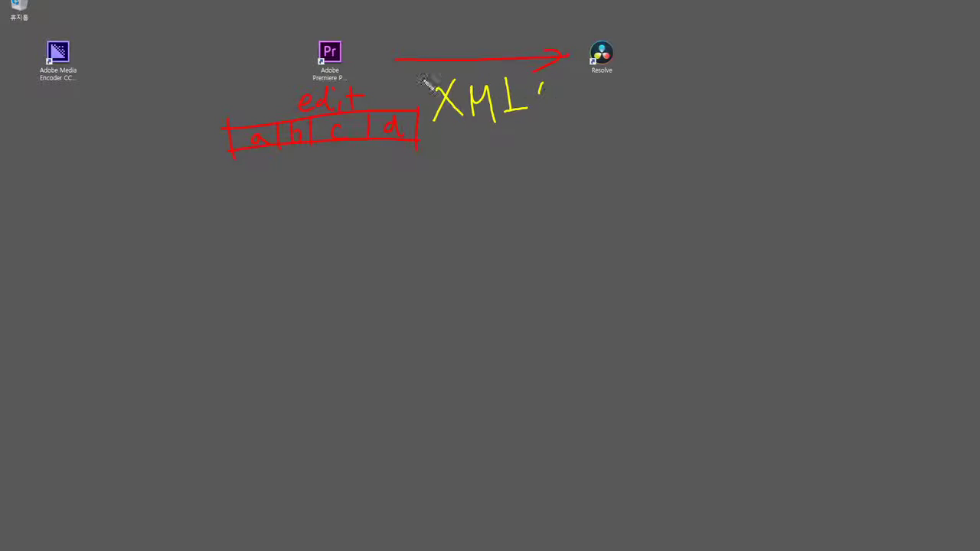
pyautogui.moveTo(426, 73); pyautogui.dragTo(422, 83)
# List "clip", "edit (cut, dissolve" and "etc" in red below the Premiere timeline, with a closing bracket and a curved arrow to the XML label.
pyautogui.press('r')
pyautogui.moveTo(384, 201); pyautogui.dragTo(455, 153)
pyautogui.moveTo(257, 178)
pyautogui.mouseDown()
pyautogui.moveTo(248, 196)
pyautogui.moveTo(297, 193)
pyautogui.mouseUp()
pyautogui.moveTo(311, 173)
pyautogui.mouseDown()
pyautogui.moveTo(317, 219)
pyautogui.moveTo(314, 192)
pyautogui.mouseUp()
pyautogui.moveTo(264, 238)
pyautogui.mouseDown()
pyautogui.moveTo(285, 228)
pyautogui.moveTo(301, 247)
pyautogui.moveTo(344, 216)
pyautogui.moveTo(369, 238)
pyautogui.moveTo(400, 224)
pyautogui.moveTo(384, 223)
pyautogui.moveTo(380, 252)
pyautogui.moveTo(418, 228)
pyautogui.moveTo(446, 232)
pyautogui.moveTo(455, 210)
pyautogui.moveTo(491, 237)
pyautogui.mouseUp()
pyautogui.click(387, 232)
pyautogui.click(387, 241)
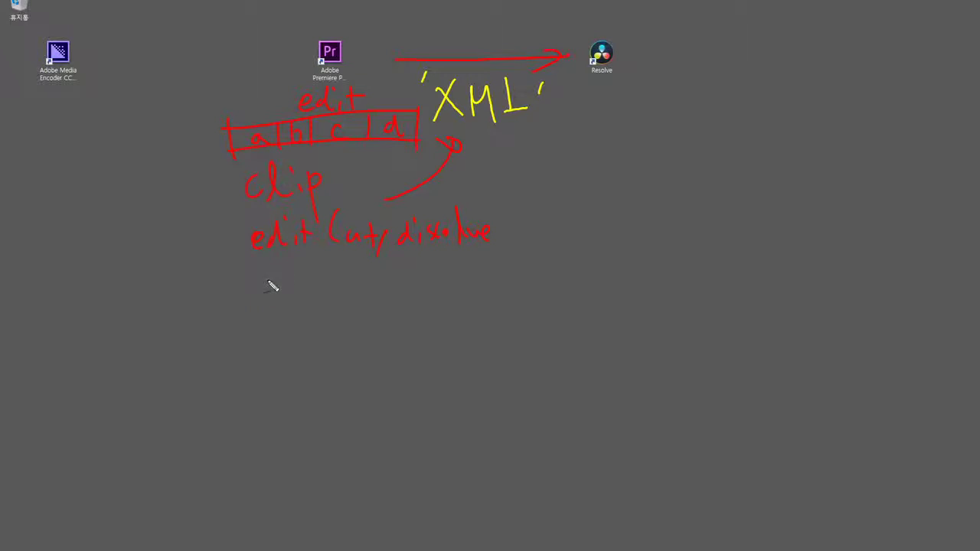
pyautogui.moveTo(272, 286)
pyautogui.mouseDown()
pyautogui.moveTo(299, 304)
pyautogui.moveTo(344, 291)
pyautogui.mouseUp()
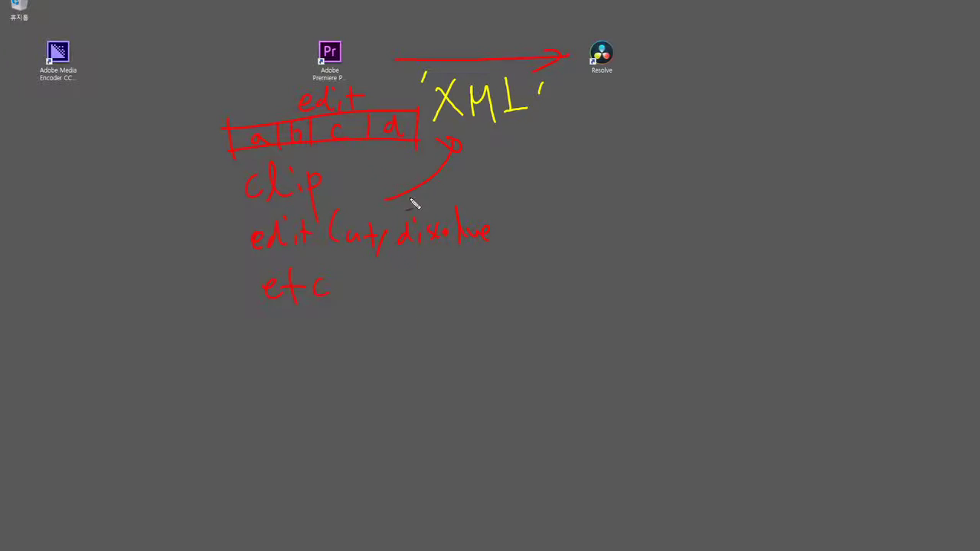
pyautogui.moveTo(383, 172); pyautogui.dragTo(399, 304)
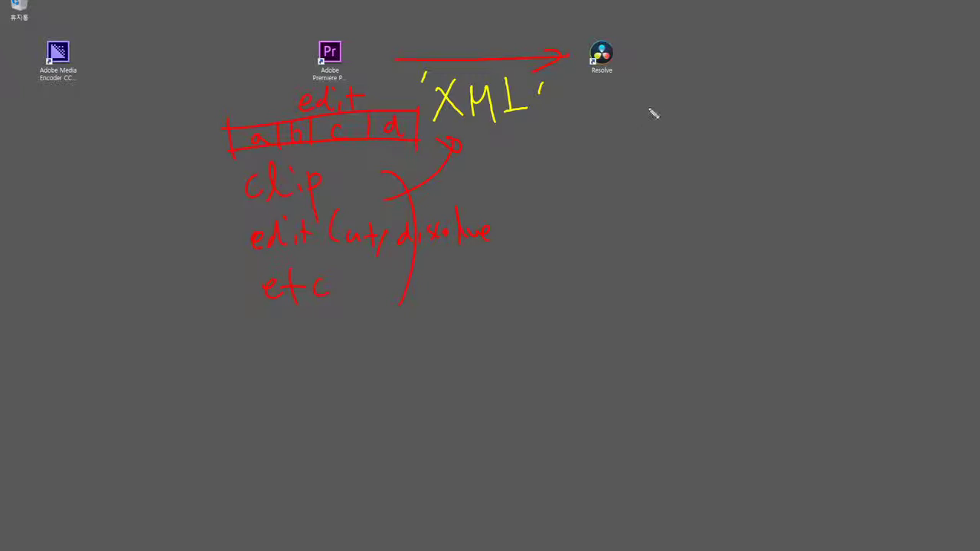
# Sketch a matching a, b, c, d timeline below the Resolve icon and write "XML Import" beside the icon.
pyautogui.moveTo(617, 135)
pyautogui.mouseDown()
pyautogui.moveTo(784, 105)
pyautogui.moveTo(777, 132)
pyautogui.mouseUp()
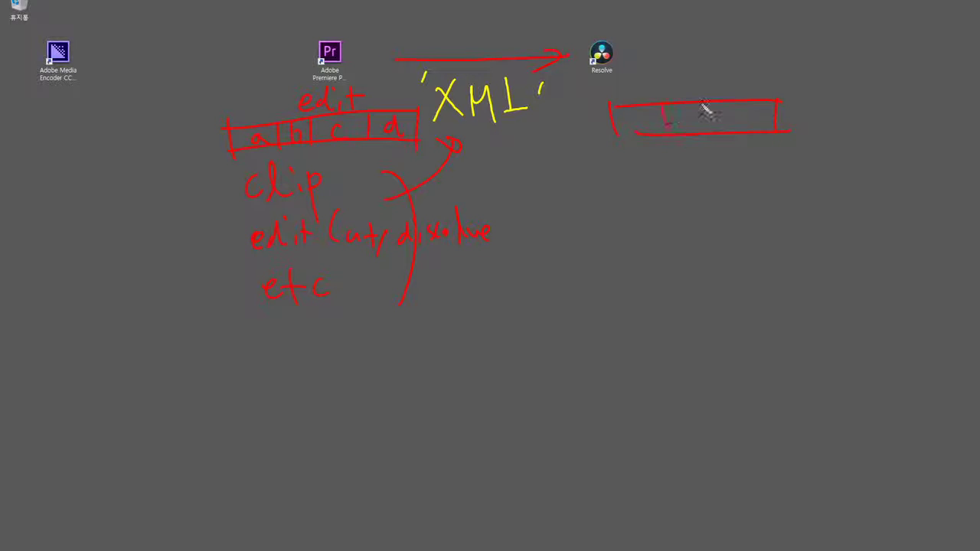
pyautogui.moveTo(704, 104); pyautogui.dragTo(703, 132)
pyautogui.moveTo(737, 103); pyautogui.dragTo(737, 132)
pyautogui.moveTo(663, 105)
pyautogui.mouseDown()
pyautogui.moveTo(661, 132)
pyautogui.moveTo(723, 132)
pyautogui.moveTo(774, 111)
pyautogui.mouseUp()
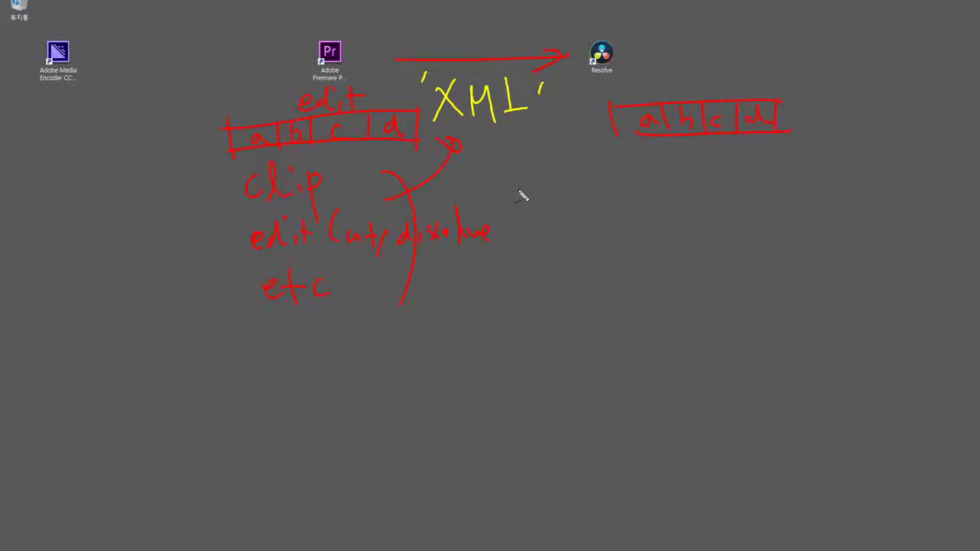
pyautogui.moveTo(658, 42); pyautogui.dragTo(680, 68)
pyautogui.moveTo(677, 42)
pyautogui.mouseDown()
pyautogui.moveTo(662, 66)
pyautogui.moveTo(726, 63)
pyautogui.mouseUp()
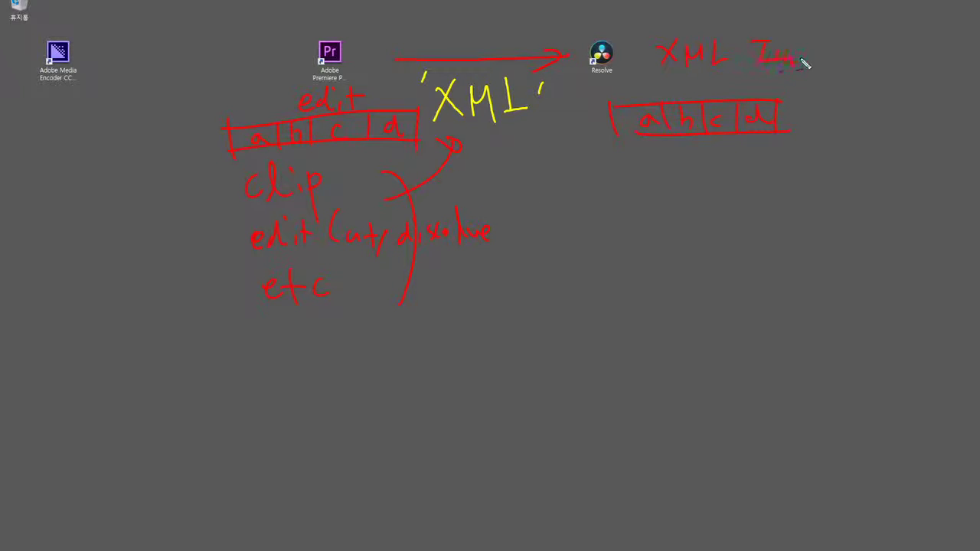
pyautogui.moveTo(806, 64); pyautogui.dragTo(860, 59)
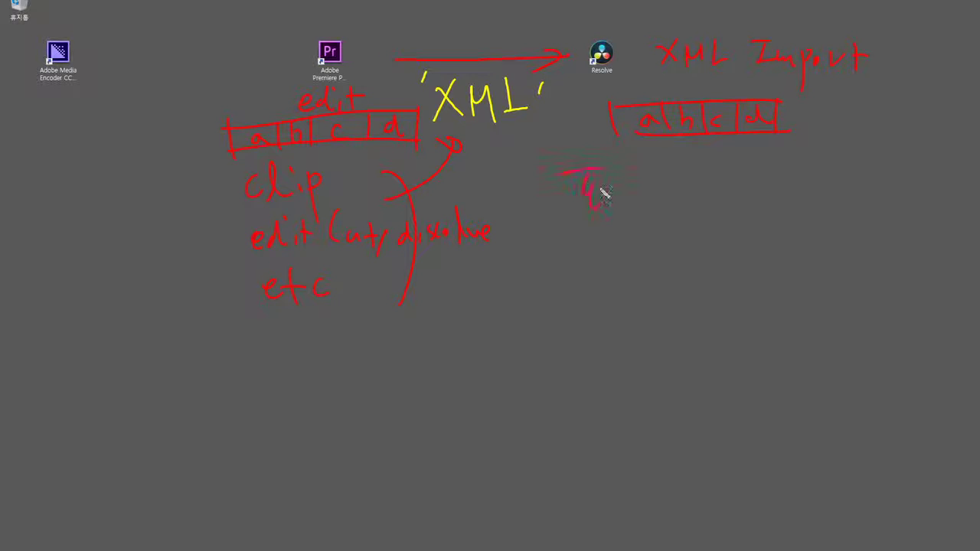
# Write "편집정보 재구성" underlined below the Resolve timeline, and mark Premiere with a circled A and Resolve with a circled B.
pyautogui.moveTo(659, 186)
pyautogui.mouseDown()
pyautogui.moveTo(697, 179)
pyautogui.moveTo(717, 198)
pyautogui.moveTo(742, 180)
pyautogui.moveTo(754, 195)
pyautogui.moveTo(828, 175)
pyautogui.moveTo(847, 202)
pyautogui.moveTo(866, 165)
pyautogui.moveTo(911, 190)
pyautogui.mouseUp()
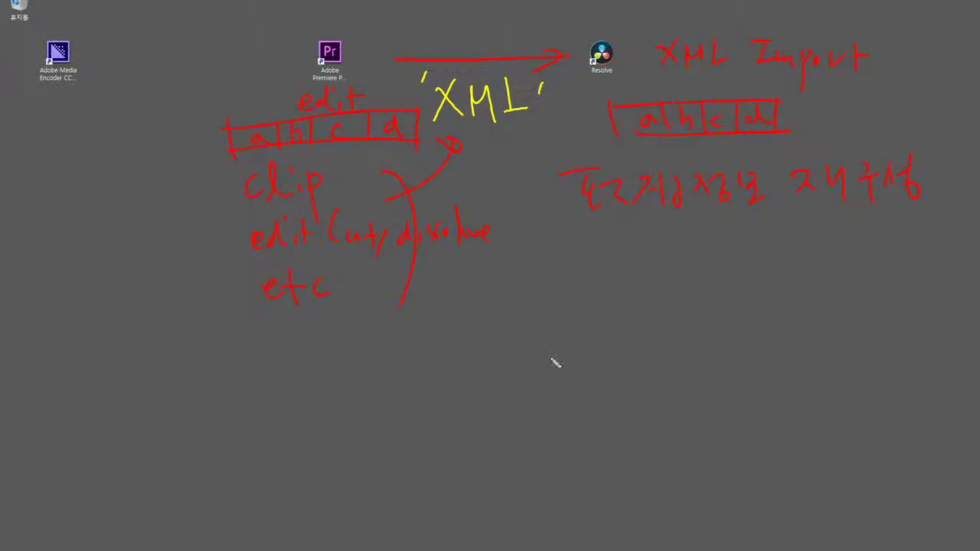
pyautogui.moveTo(254, 61)
pyautogui.mouseDown()
pyautogui.moveTo(261, 30)
pyautogui.moveTo(259, 50)
pyautogui.moveTo(299, 67)
pyautogui.mouseUp()
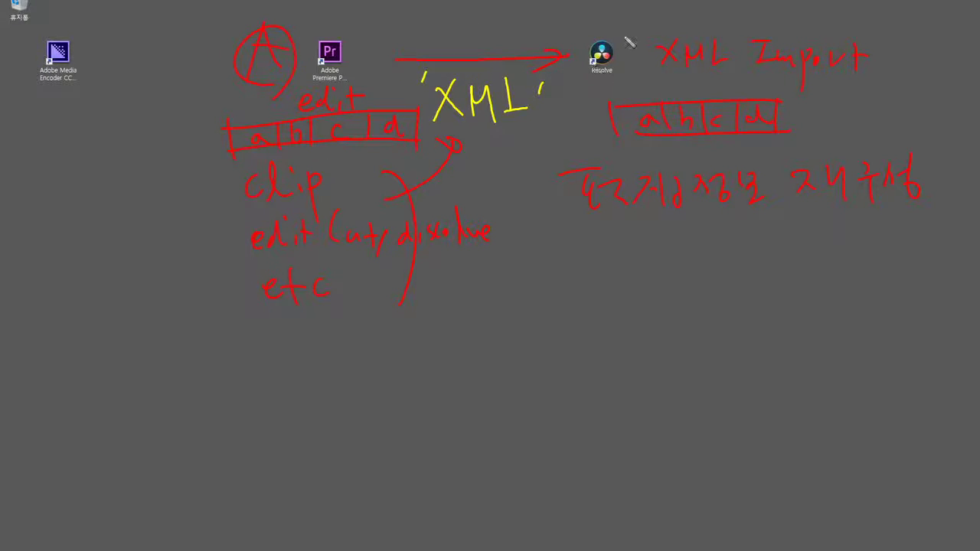
pyautogui.moveTo(628, 22); pyautogui.dragTo(623, 79)
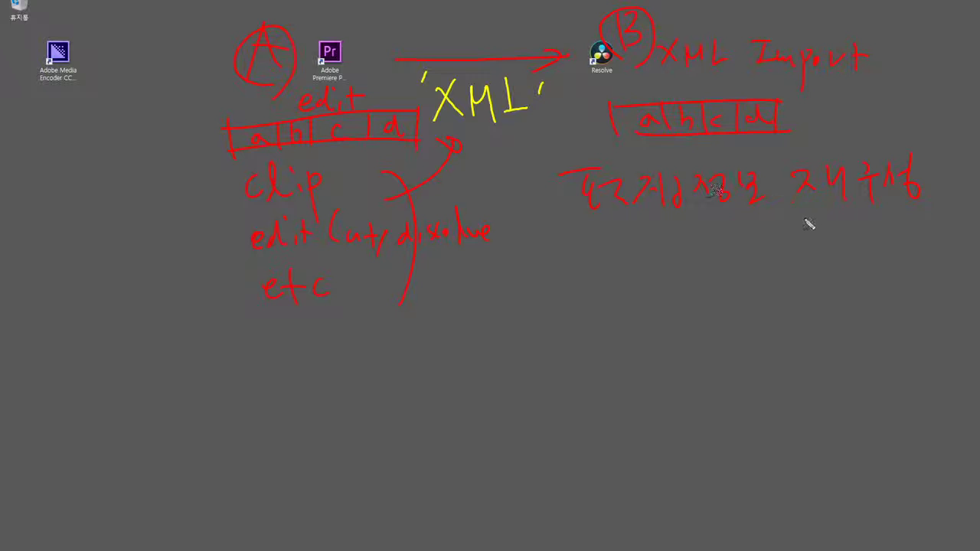
pyautogui.moveTo(656, 226); pyautogui.dragTo(884, 216)
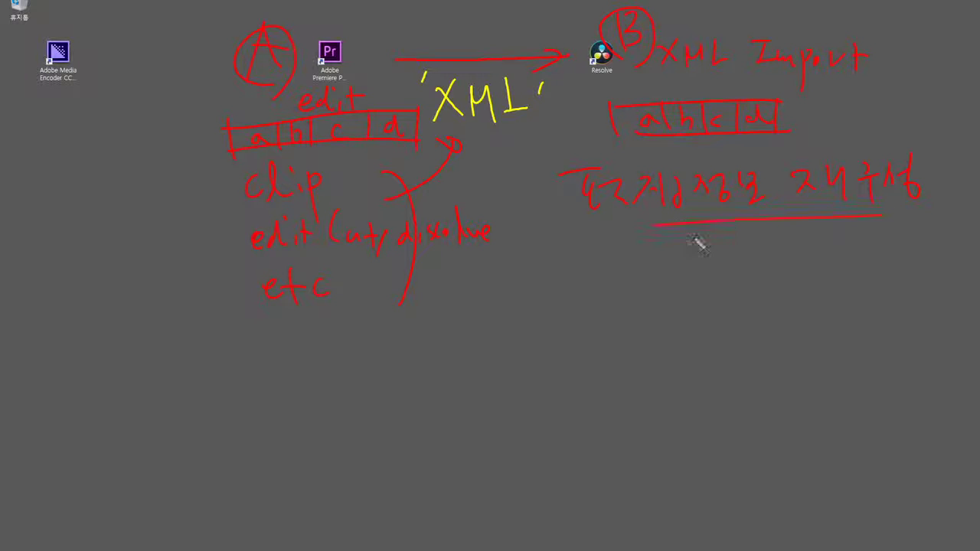
# Add a linking mark under the underlined Korean phrase, write "Conform" below it, and add a slash-separated Korean note underneath.
pyautogui.moveTo(699, 247); pyautogui.dragTo(720, 259)
pyautogui.moveTo(563, 310)
pyautogui.mouseDown()
pyautogui.moveTo(590, 338)
pyautogui.moveTo(644, 346)
pyautogui.mouseUp()
pyautogui.moveTo(706, 291)
pyautogui.mouseDown()
pyautogui.moveTo(722, 332)
pyautogui.moveTo(759, 343)
pyautogui.moveTo(812, 333)
pyautogui.moveTo(856, 340)
pyautogui.mouseUp()
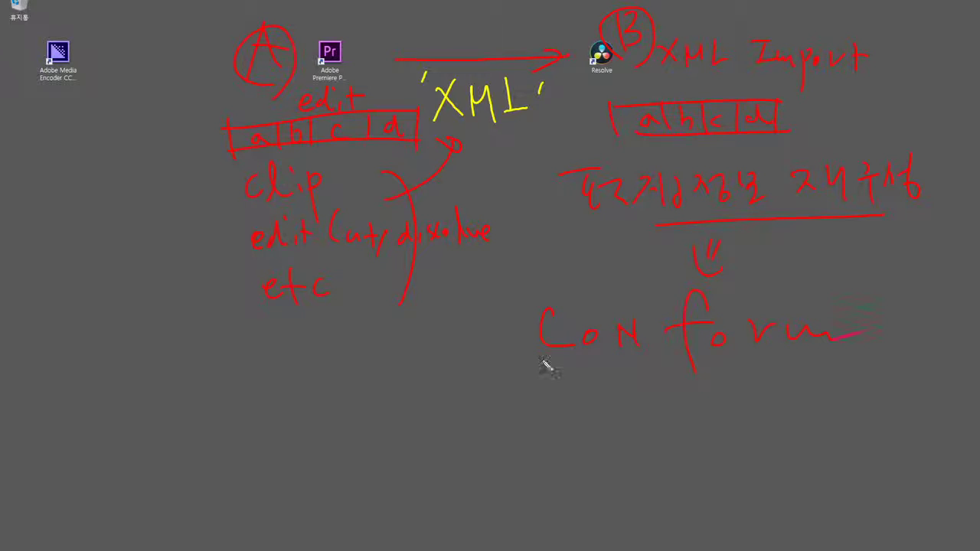
pyautogui.moveTo(665, 399)
pyautogui.mouseDown()
pyautogui.moveTo(687, 446)
pyautogui.moveTo(694, 421)
pyautogui.moveTo(705, 417)
pyautogui.moveTo(737, 440)
pyautogui.moveTo(775, 413)
pyautogui.moveTo(765, 412)
pyautogui.moveTo(780, 430)
pyautogui.moveTo(787, 407)
pyautogui.moveTo(829, 444)
pyautogui.mouseUp()
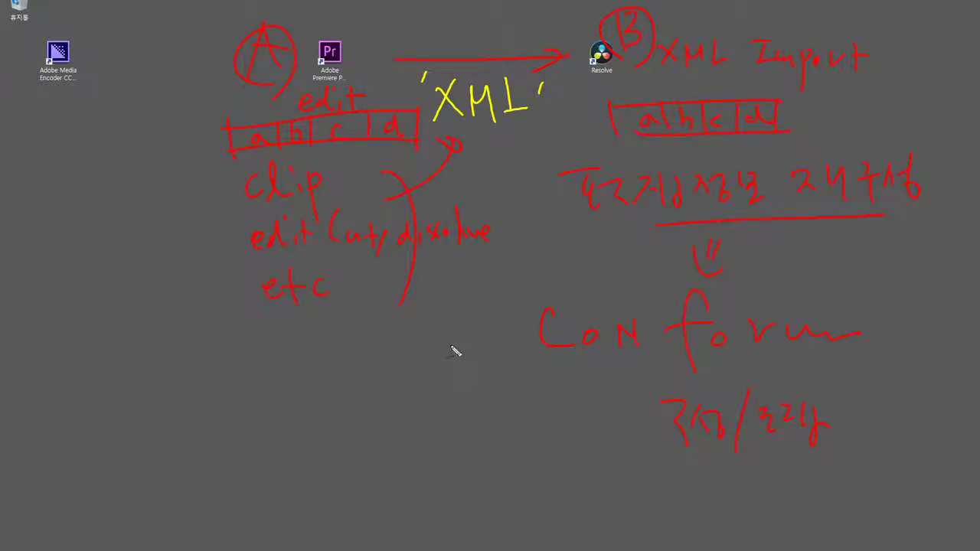
# List XML, EDL and AAF in green with three lines converging toward "Conform", and put brackets around XML.
pyautogui.moveTo(406, 327); pyautogui.dragTo(466, 358)
pyautogui.moveTo(402, 387)
pyautogui.mouseDown()
pyautogui.moveTo(486, 360)
pyautogui.moveTo(421, 478)
pyautogui.mouseUp()
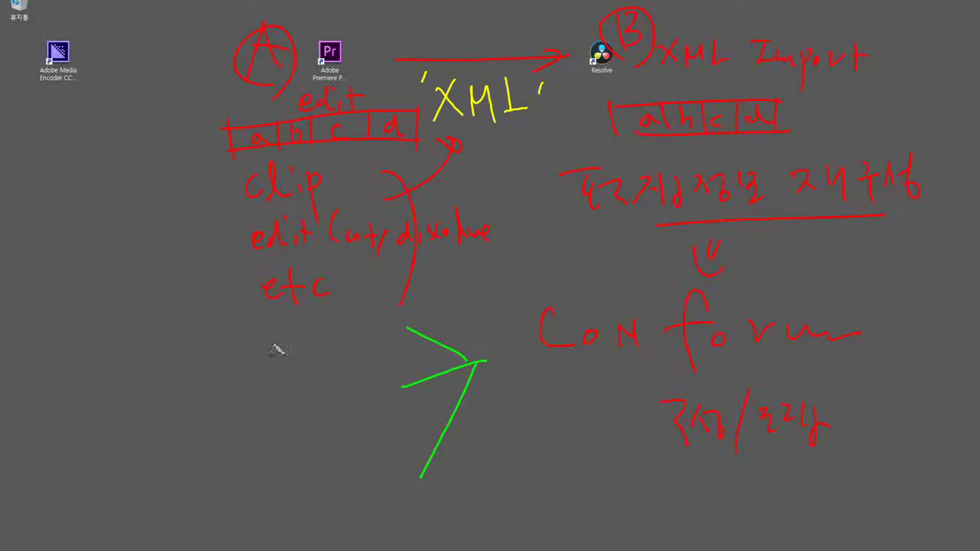
pyautogui.moveTo(257, 331); pyautogui.dragTo(277, 360)
pyautogui.moveTo(274, 329)
pyautogui.mouseDown()
pyautogui.moveTo(273, 357)
pyautogui.moveTo(321, 354)
pyautogui.mouseUp()
pyautogui.moveTo(329, 328)
pyautogui.mouseDown()
pyautogui.moveTo(332, 354)
pyautogui.moveTo(356, 352)
pyautogui.mouseUp()
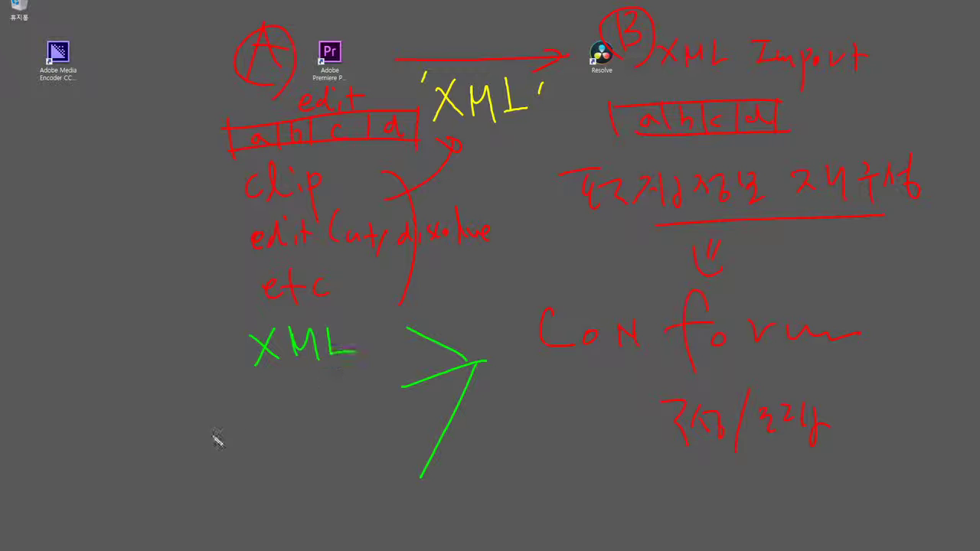
pyautogui.moveTo(262, 391)
pyautogui.mouseDown()
pyautogui.moveTo(250, 418)
pyautogui.moveTo(274, 420)
pyautogui.mouseUp()
pyautogui.moveTo(252, 405)
pyautogui.mouseDown()
pyautogui.moveTo(301, 400)
pyautogui.moveTo(291, 394)
pyautogui.moveTo(307, 411)
pyautogui.moveTo(353, 412)
pyautogui.mouseUp()
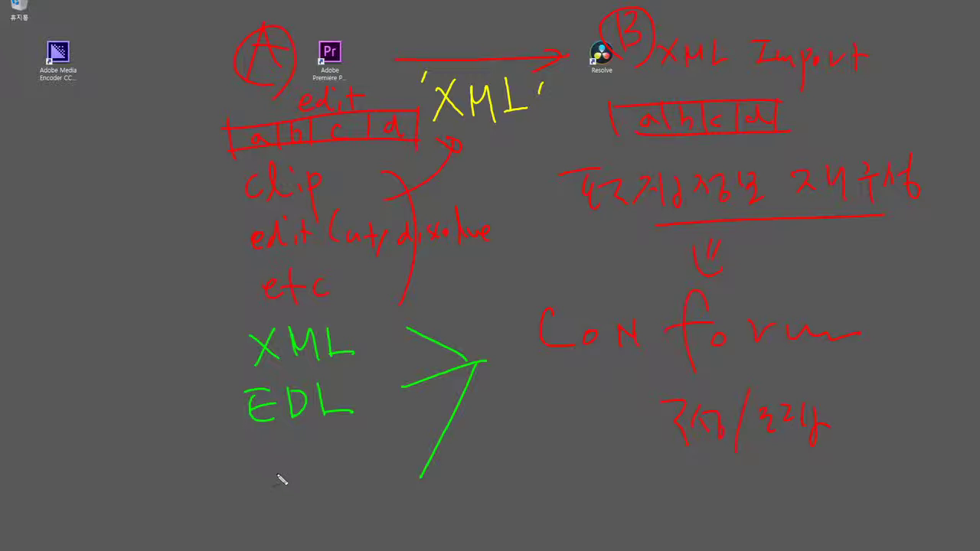
pyautogui.moveTo(255, 487)
pyautogui.mouseDown()
pyautogui.moveTo(274, 486)
pyautogui.moveTo(274, 473)
pyautogui.moveTo(313, 486)
pyautogui.moveTo(310, 472)
pyautogui.mouseUp()
pyautogui.moveTo(321, 454)
pyautogui.mouseDown()
pyautogui.moveTo(342, 454)
pyautogui.moveTo(324, 486)
pyautogui.mouseUp()
pyautogui.moveTo(326, 469); pyautogui.dragTo(342, 468)
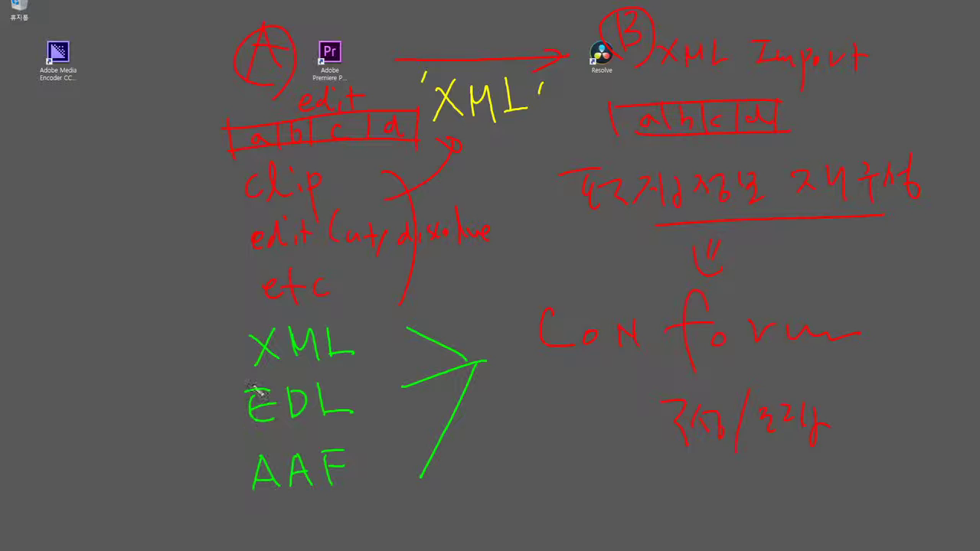
pyautogui.moveTo(231, 331); pyautogui.dragTo(223, 380)
pyautogui.moveTo(376, 325); pyautogui.dragTo(365, 373)
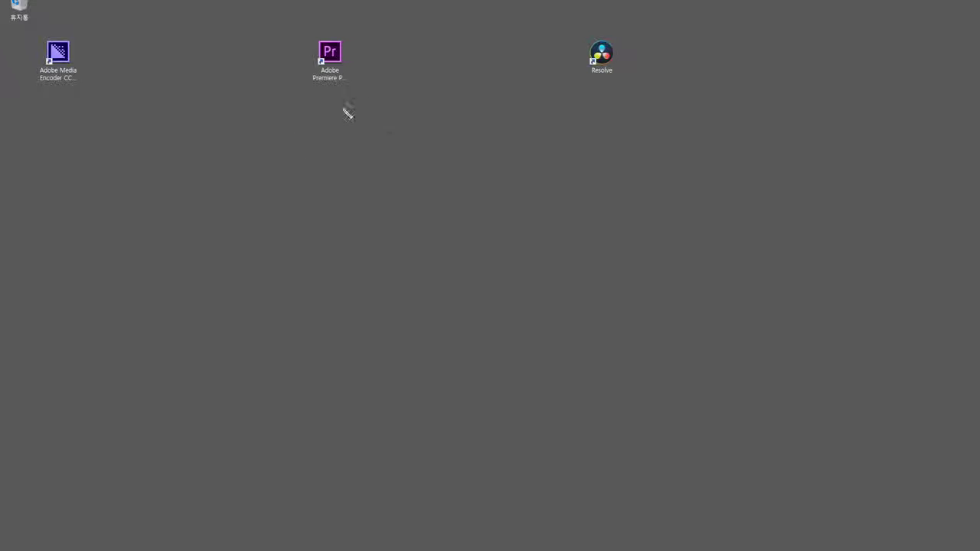
# Write the heading "project" in red below the icons on the cleared desktop.
pyautogui.moveTo(370, 116); pyautogui.dragTo(383, 180)
pyautogui.moveTo(404, 130)
pyautogui.mouseDown()
pyautogui.moveTo(462, 139)
pyautogui.moveTo(476, 123)
pyautogui.moveTo(491, 138)
pyautogui.moveTo(530, 126)
pyautogui.moveTo(614, 133)
pyautogui.moveTo(663, 116)
pyautogui.mouseUp()
pyautogui.click(667, 132)
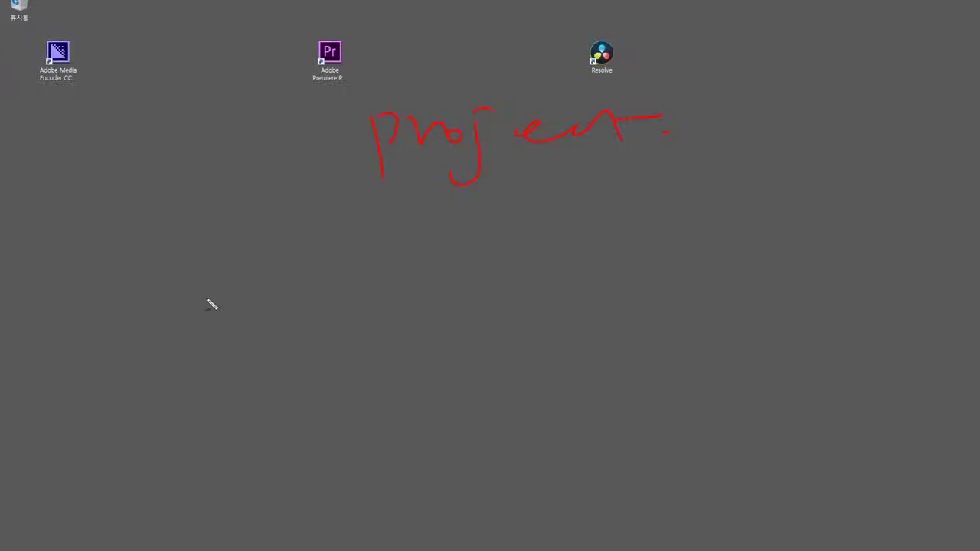
# Start a workflow diagram with "촬영", an arrow to "Data", and the notes "정리" and "logging" beneath Data.
pyautogui.moveTo(91, 253)
pyautogui.mouseDown()
pyautogui.moveTo(100, 281)
pyautogui.moveTo(129, 293)
pyautogui.moveTo(156, 271)
pyautogui.moveTo(179, 296)
pyautogui.moveTo(247, 308)
pyautogui.mouseUp()
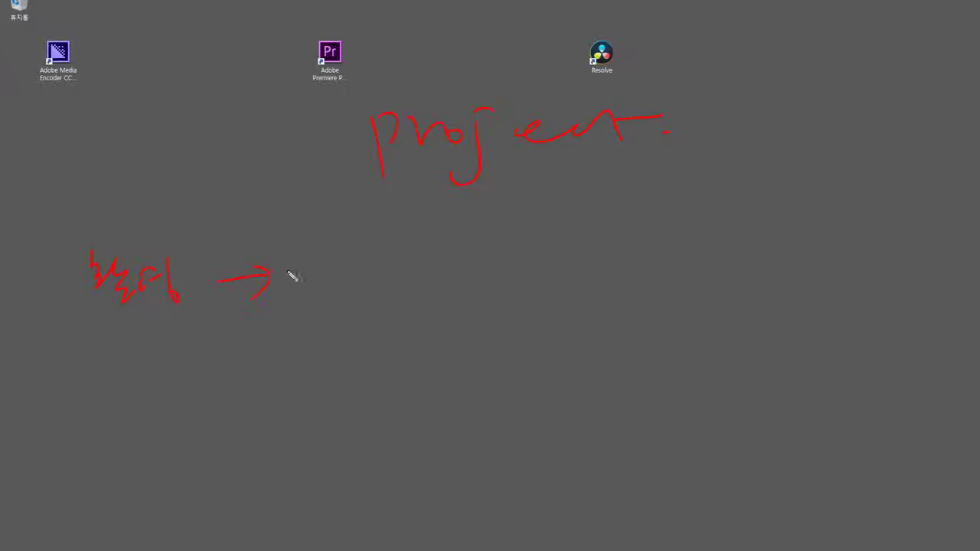
pyautogui.moveTo(291, 276)
pyautogui.mouseDown()
pyautogui.moveTo(320, 283)
pyautogui.moveTo(328, 300)
pyautogui.moveTo(373, 303)
pyautogui.mouseUp()
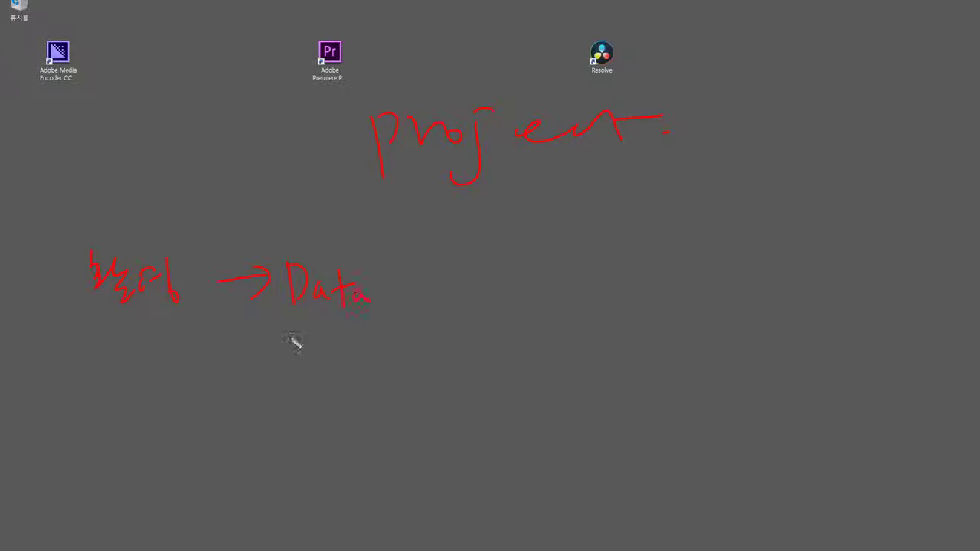
pyautogui.moveTo(291, 331); pyautogui.dragTo(352, 350)
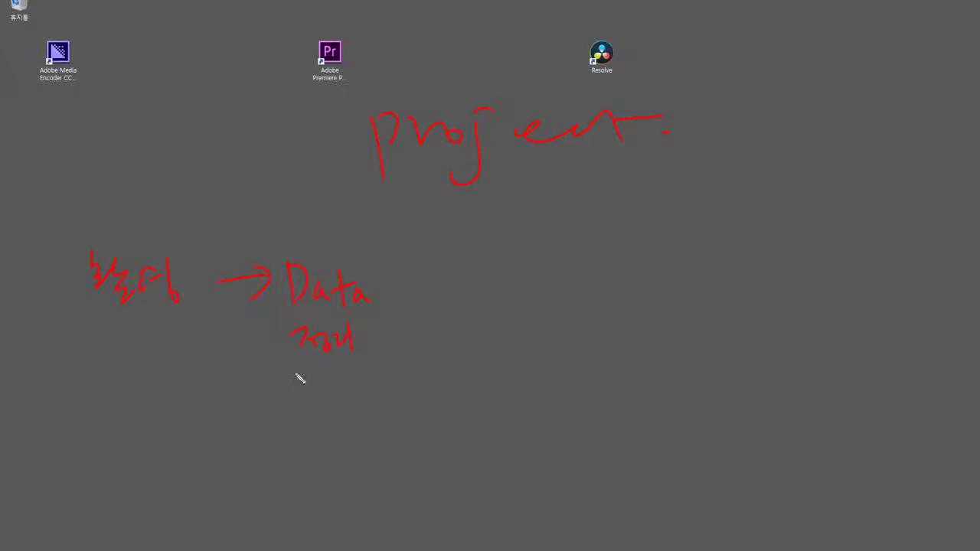
pyautogui.moveTo(288, 366)
pyautogui.mouseDown()
pyautogui.moveTo(297, 395)
pyautogui.moveTo(303, 383)
pyautogui.moveTo(324, 395)
pyautogui.moveTo(359, 395)
pyautogui.moveTo(357, 374)
pyautogui.moveTo(377, 390)
pyautogui.moveTo(409, 378)
pyautogui.mouseUp()
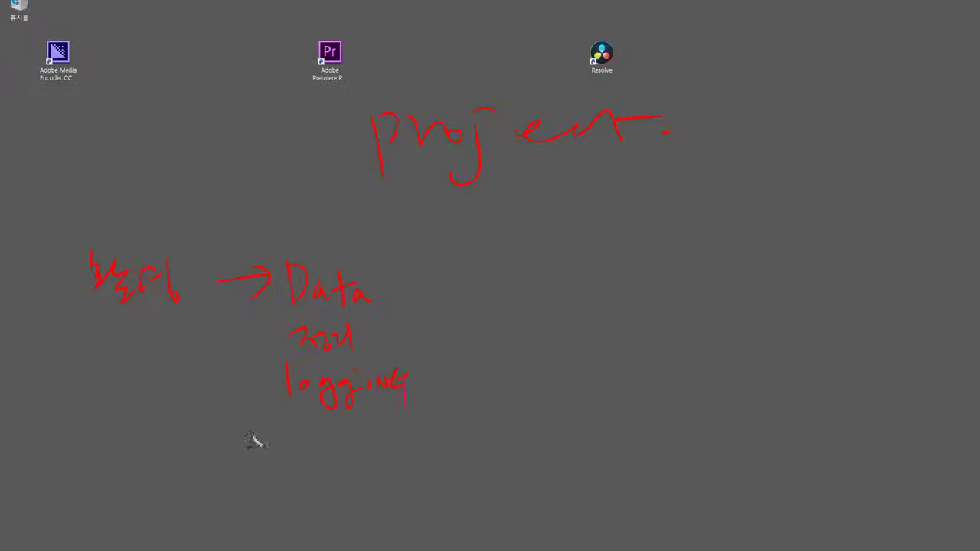
# Extend the workflow with an arrow from Data to "편집" and a downward arrow below it.
pyautogui.moveTo(387, 281); pyautogui.dragTo(412, 289)
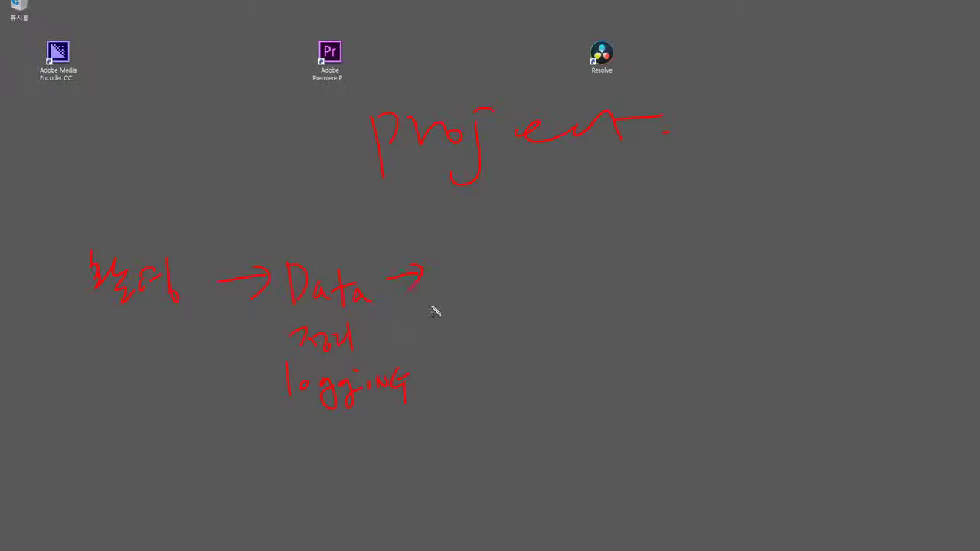
pyautogui.moveTo(468, 262); pyautogui.dragTo(502, 254)
pyautogui.moveTo(490, 256)
pyautogui.mouseDown()
pyautogui.moveTo(513, 289)
pyautogui.moveTo(530, 269)
pyautogui.moveTo(557, 295)
pyautogui.moveTo(368, 319)
pyautogui.moveTo(518, 308)
pyautogui.moveTo(536, 360)
pyautogui.mouseUp()
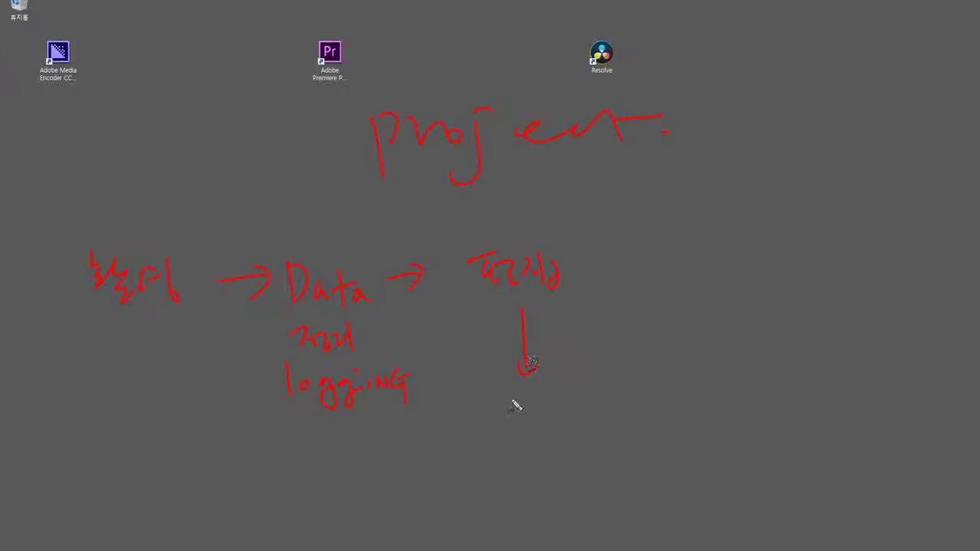
# Complete the workflow diagram by branching from "편집" to "오디오", the VFX label, and "색보정" followed by "출력".
pyautogui.moveTo(512, 404)
pyautogui.mouseDown()
pyautogui.moveTo(512, 422)
pyautogui.moveTo(575, 427)
pyautogui.moveTo(588, 441)
pyautogui.mouseUp()
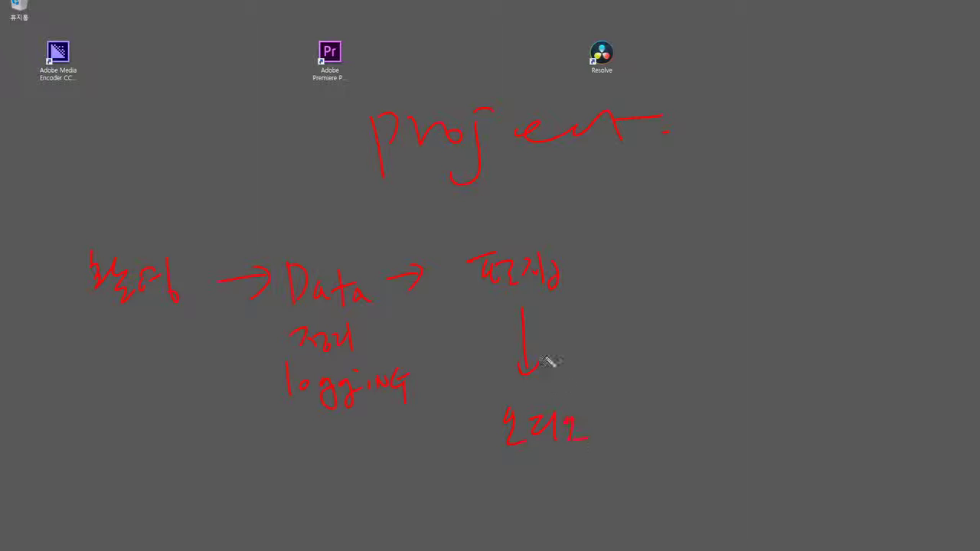
pyautogui.moveTo(526, 230)
pyautogui.mouseDown()
pyautogui.moveTo(557, 198)
pyautogui.moveTo(628, 184)
pyautogui.moveTo(654, 212)
pyautogui.moveTo(700, 182)
pyautogui.moveTo(711, 194)
pyautogui.mouseUp()
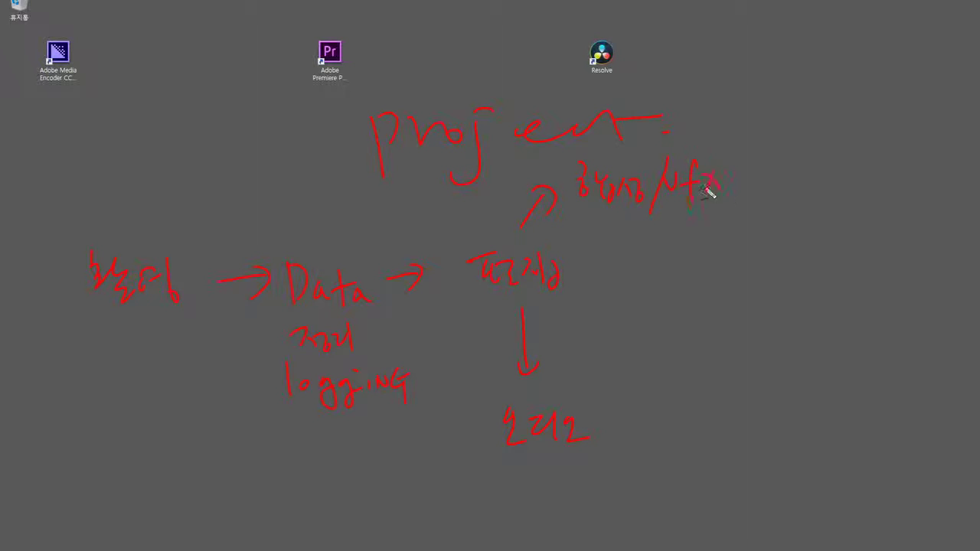
pyautogui.moveTo(608, 280)
pyautogui.mouseDown()
pyautogui.moveTo(687, 272)
pyautogui.moveTo(738, 248)
pyautogui.moveTo(751, 274)
pyautogui.moveTo(811, 262)
pyautogui.moveTo(817, 287)
pyautogui.moveTo(830, 266)
pyautogui.moveTo(869, 271)
pyautogui.moveTo(897, 238)
pyautogui.moveTo(889, 254)
pyautogui.moveTo(899, 274)
pyautogui.moveTo(916, 258)
pyautogui.moveTo(914, 268)
pyautogui.moveTo(927, 258)
pyautogui.moveTo(935, 280)
pyautogui.mouseUp()
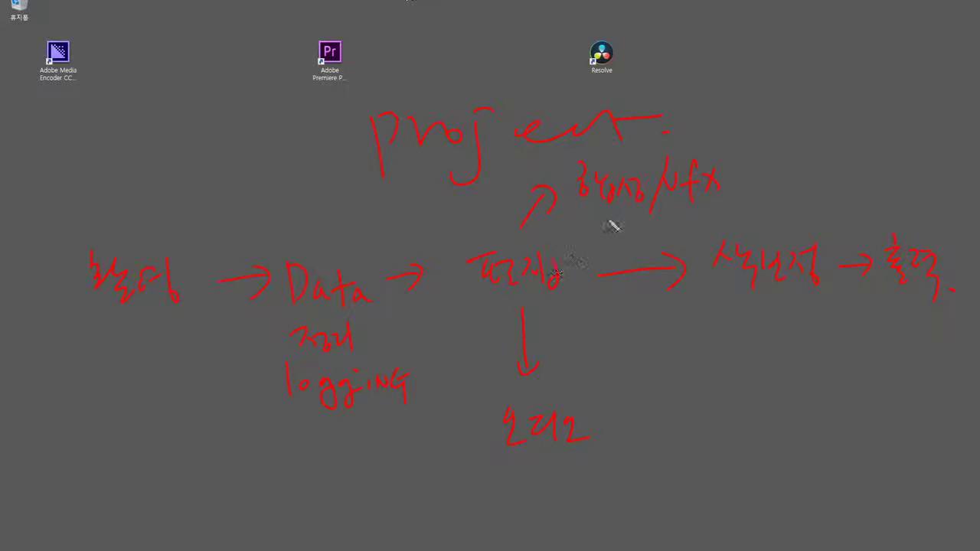
# Draw cyan arrows in both directions linking 편집 with the VFX label, 오디오 and 색보정.
pyautogui.moveTo(539, 240)
pyautogui.mouseDown()
pyautogui.moveTo(578, 205)
pyautogui.moveTo(564, 253)
pyautogui.mouseUp()
pyautogui.moveTo(565, 241); pyautogui.dragTo(576, 250)
pyautogui.moveTo(557, 305)
pyautogui.mouseDown()
pyautogui.moveTo(562, 360)
pyautogui.moveTo(569, 355)
pyautogui.moveTo(502, 333)
pyautogui.moveTo(519, 314)
pyautogui.mouseUp()
pyautogui.moveTo(595, 300); pyautogui.dragTo(690, 294)
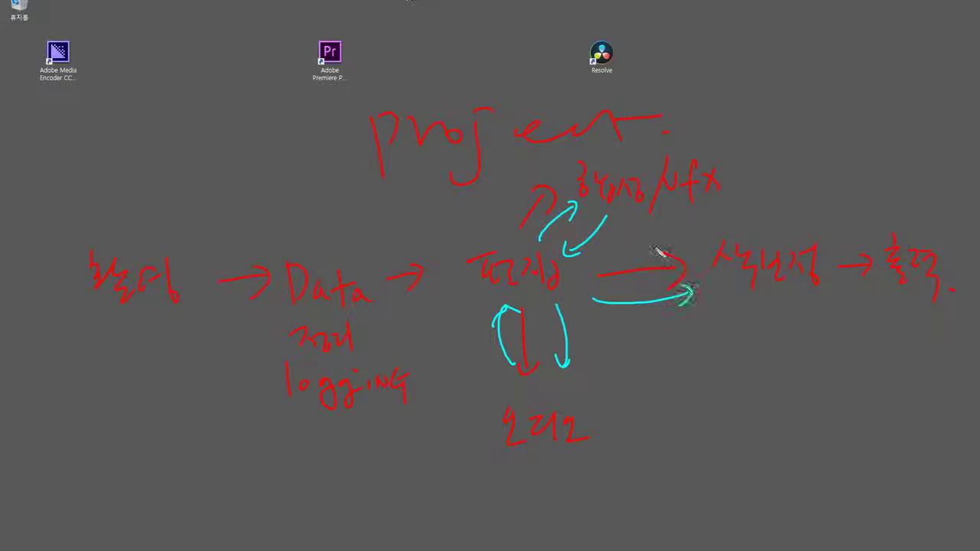
pyautogui.moveTo(665, 248)
pyautogui.mouseDown()
pyautogui.moveTo(605, 257)
pyautogui.moveTo(620, 277)
pyautogui.mouseUp()
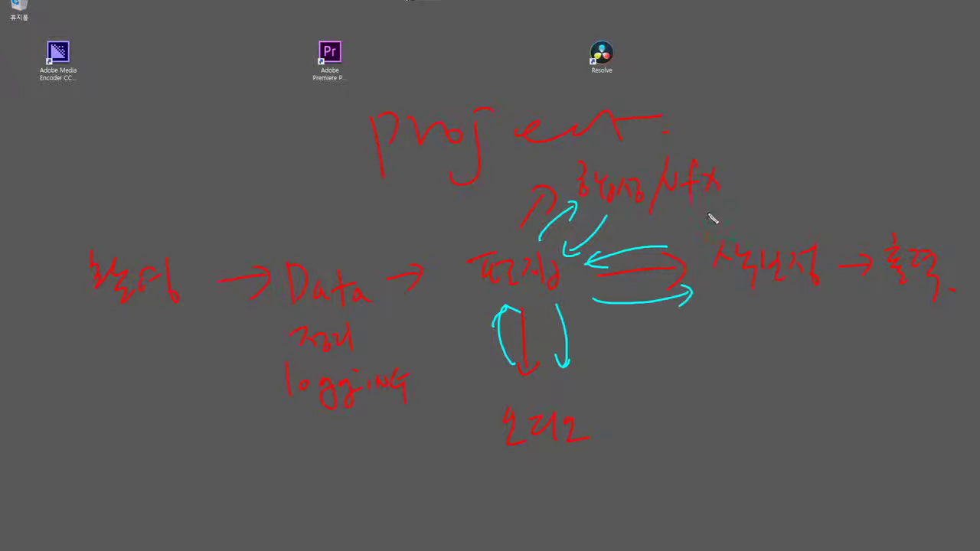
# Draw cyan arrows in both directions linking 색보정 with 오디오 and with the VFX label.
pyautogui.moveTo(613, 403)
pyautogui.mouseDown()
pyautogui.moveTo(747, 307)
pyautogui.moveTo(744, 322)
pyautogui.mouseUp()
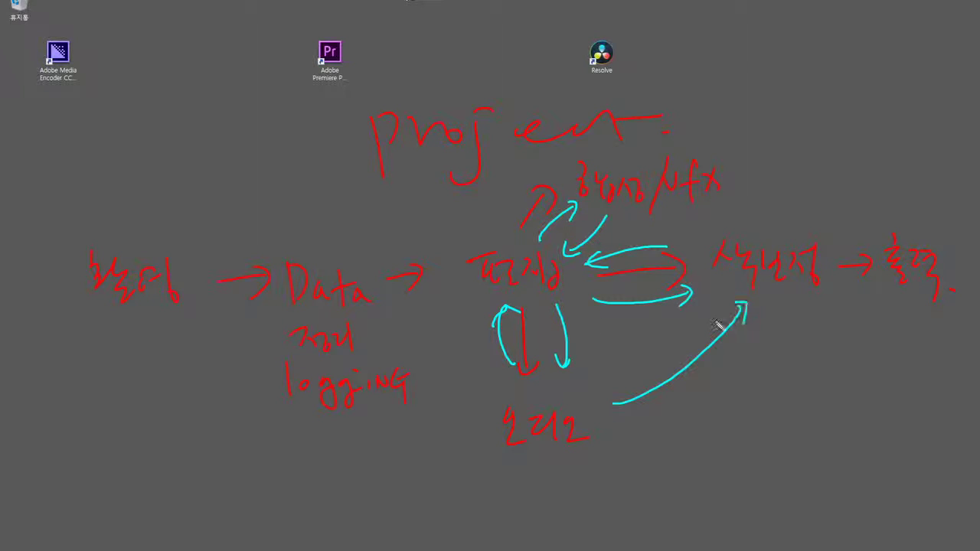
pyautogui.moveTo(680, 324)
pyautogui.mouseDown()
pyautogui.moveTo(613, 375)
pyautogui.moveTo(627, 372)
pyautogui.mouseUp()
pyautogui.moveTo(716, 199)
pyautogui.mouseDown()
pyautogui.moveTo(732, 220)
pyautogui.moveTo(730, 229)
pyautogui.moveTo(714, 235)
pyautogui.moveTo(704, 212)
pyautogui.mouseUp()
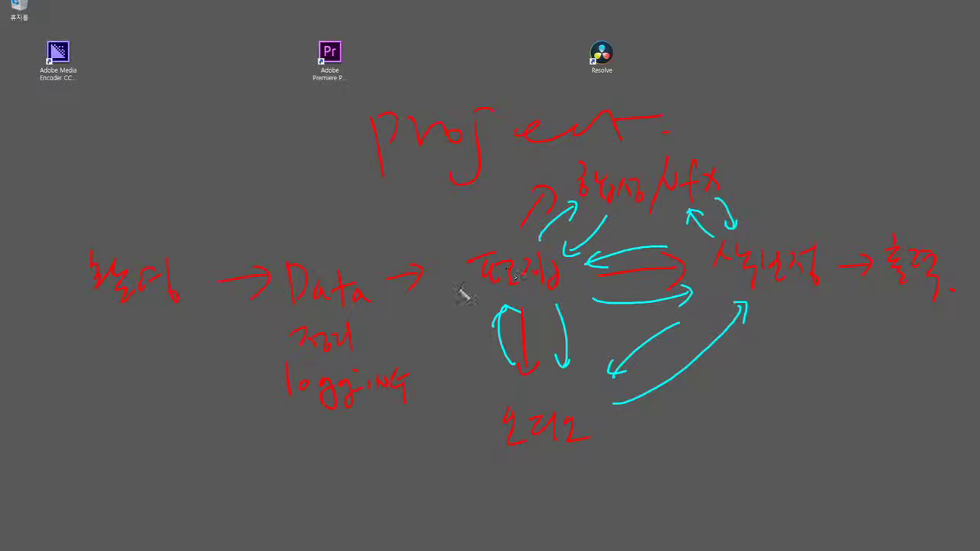
# Circle 편집 and 색보정 in yellow and write a short note in quotation marks below 색보정.
pyautogui.moveTo(464, 291); pyautogui.dragTo(525, 301)
pyautogui.moveTo(768, 294)
pyautogui.mouseDown()
pyautogui.moveTo(834, 277)
pyautogui.moveTo(797, 289)
pyautogui.mouseUp()
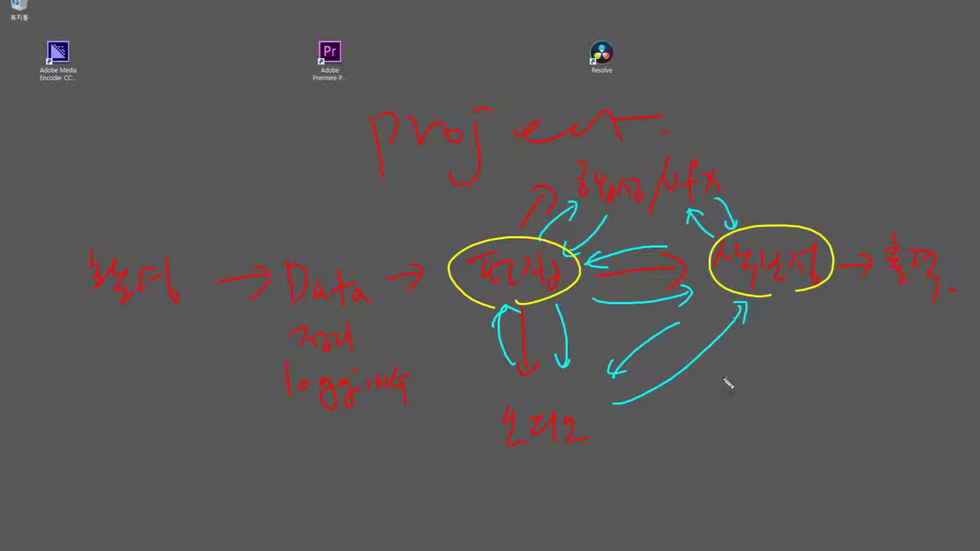
pyautogui.moveTo(733, 381); pyautogui.dragTo(733, 408)
pyautogui.moveTo(750, 394)
pyautogui.mouseDown()
pyautogui.moveTo(798, 385)
pyautogui.moveTo(813, 416)
pyautogui.moveTo(840, 385)
pyautogui.moveTo(833, 390)
pyautogui.moveTo(904, 399)
pyautogui.moveTo(919, 373)
pyautogui.mouseUp()
pyautogui.moveTo(927, 363); pyautogui.dragTo(925, 372)
pyautogui.moveTo(689, 377); pyautogui.dragTo(691, 385)
pyautogui.moveTo(695, 376); pyautogui.dragTo(696, 384)
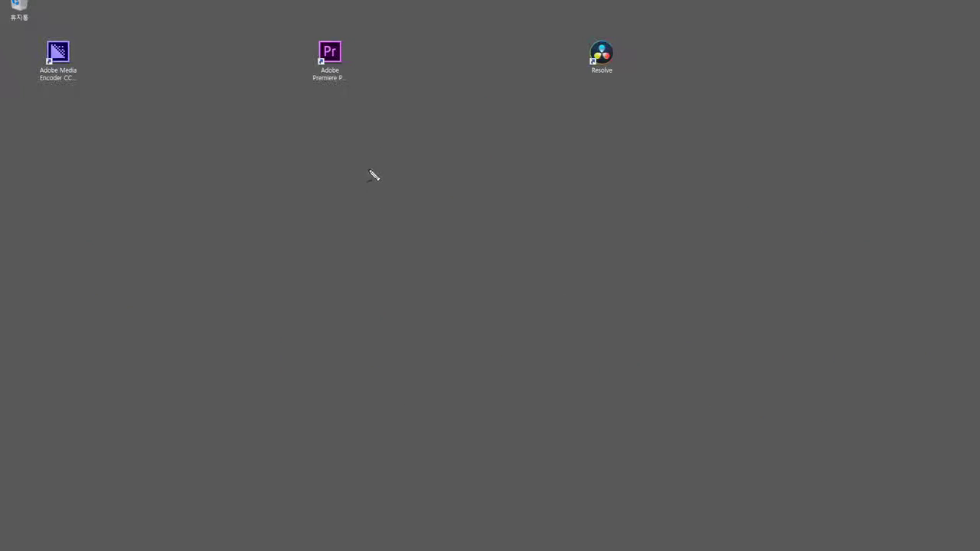
# On the cleared desktop, write a red Korean heading ending in "conform" and the label "clip Info:" below it.
pyautogui.moveTo(365, 115)
pyautogui.mouseDown()
pyautogui.moveTo(413, 108)
pyautogui.moveTo(448, 156)
pyautogui.moveTo(470, 139)
pyautogui.moveTo(551, 138)
pyautogui.moveTo(579, 152)
pyautogui.moveTo(628, 125)
pyautogui.moveTo(610, 145)
pyautogui.moveTo(707, 127)
pyautogui.moveTo(714, 150)
pyautogui.moveTo(744, 136)
pyautogui.moveTo(757, 148)
pyautogui.moveTo(882, 140)
pyautogui.mouseUp()
pyautogui.click(898, 151)
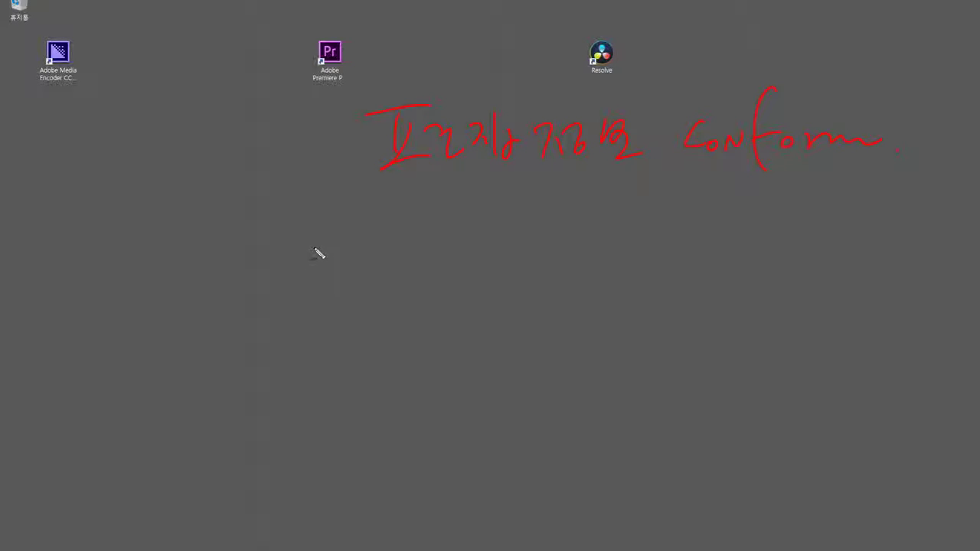
pyautogui.moveTo(243, 212); pyautogui.dragTo(252, 241)
pyautogui.moveTo(273, 193); pyautogui.dragTo(272, 251)
pyautogui.moveTo(275, 234); pyautogui.dragTo(326, 253)
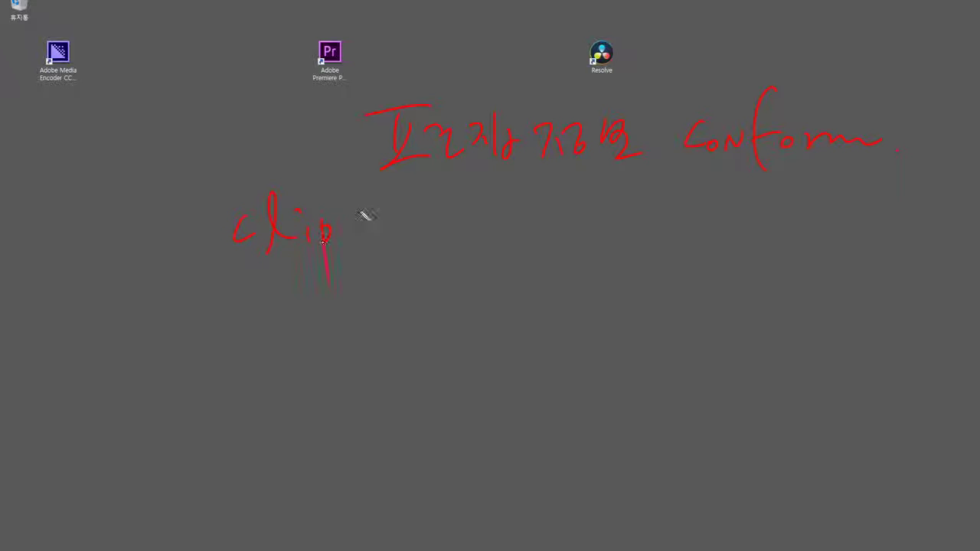
pyautogui.moveTo(363, 214)
pyautogui.mouseDown()
pyautogui.moveTo(362, 249)
pyautogui.moveTo(387, 232)
pyautogui.moveTo(415, 245)
pyautogui.mouseUp()
pyautogui.moveTo(433, 213); pyautogui.dragTo(421, 254)
pyautogui.moveTo(415, 235); pyautogui.dragTo(445, 239)
pyautogui.click(465, 227)
pyautogui.click(468, 242)
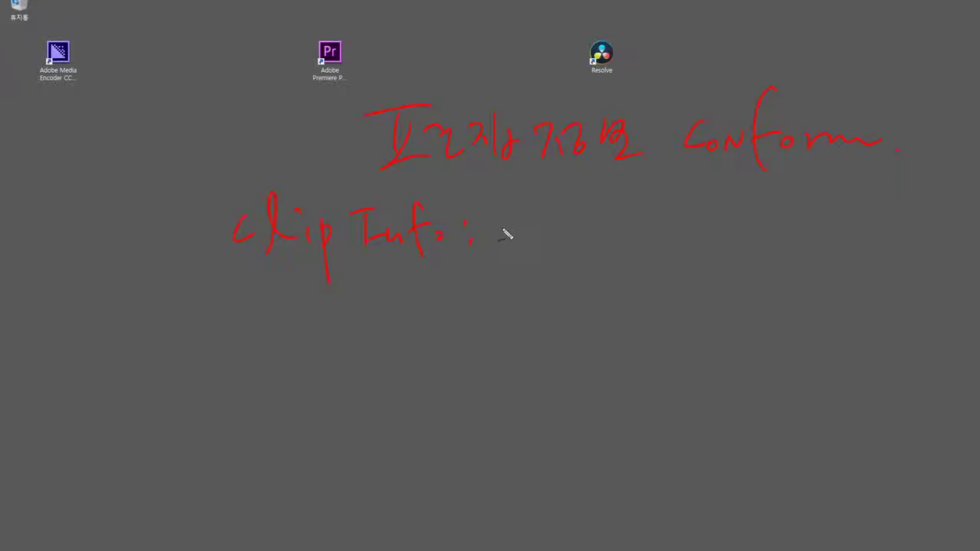
# List "filename", "path" and "Timecode" beside the clip Info label.
pyautogui.moveTo(530, 218)
pyautogui.mouseDown()
pyautogui.moveTo(521, 247)
pyautogui.moveTo(536, 227)
pyautogui.mouseUp()
pyautogui.moveTo(542, 229)
pyautogui.mouseDown()
pyautogui.moveTo(561, 200)
pyautogui.moveTo(580, 230)
pyautogui.moveTo(704, 237)
pyautogui.mouseUp()
pyautogui.moveTo(534, 270)
pyautogui.mouseDown()
pyautogui.moveTo(580, 297)
pyautogui.moveTo(602, 265)
pyautogui.moveTo(613, 298)
pyautogui.mouseUp()
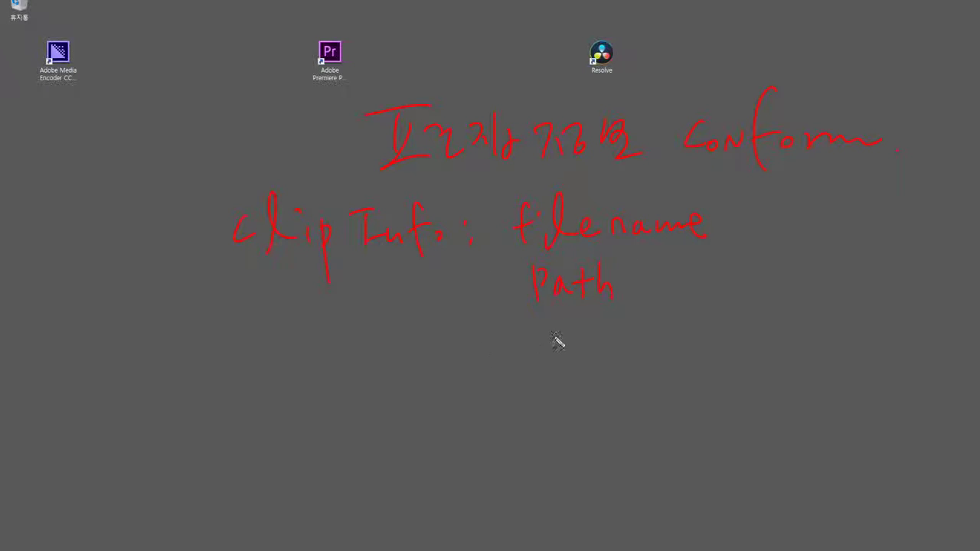
pyautogui.moveTo(512, 331); pyautogui.dragTo(563, 327)
pyautogui.moveTo(537, 329)
pyautogui.mouseDown()
pyautogui.moveTo(566, 333)
pyautogui.moveTo(597, 357)
pyautogui.moveTo(613, 347)
pyautogui.moveTo(702, 349)
pyautogui.moveTo(712, 323)
pyautogui.moveTo(736, 346)
pyautogui.mouseUp()
# Extend the clip information list with "Reel Name/Tape Name" and "Resolution/fps".
pyautogui.moveTo(535, 377)
pyautogui.mouseDown()
pyautogui.moveTo(534, 433)
pyautogui.moveTo(538, 403)
pyautogui.moveTo(595, 416)
pyautogui.moveTo(651, 407)
pyautogui.moveTo(668, 417)
pyautogui.moveTo(696, 401)
pyautogui.moveTo(728, 416)
pyautogui.moveTo(770, 411)
pyautogui.mouseUp()
pyautogui.moveTo(814, 360); pyautogui.dragTo(788, 438)
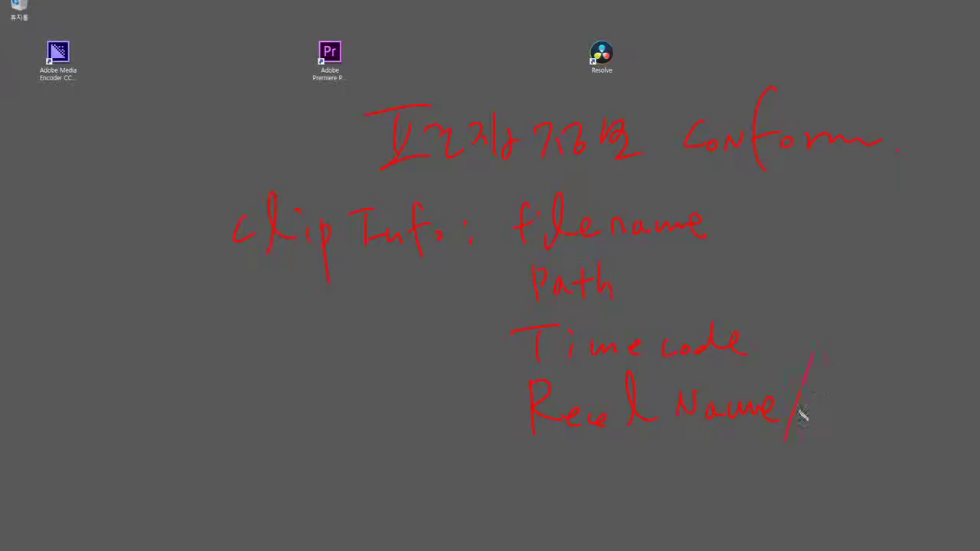
pyautogui.moveTo(810, 389)
pyautogui.mouseDown()
pyautogui.moveTo(837, 384)
pyautogui.moveTo(829, 416)
pyautogui.mouseUp()
pyautogui.moveTo(846, 407); pyautogui.dragTo(856, 412)
pyautogui.moveTo(879, 410)
pyautogui.mouseDown()
pyautogui.moveTo(814, 438)
pyautogui.moveTo(840, 431)
pyautogui.moveTo(844, 449)
pyautogui.moveTo(922, 441)
pyautogui.mouseUp()
pyautogui.click(935, 442)
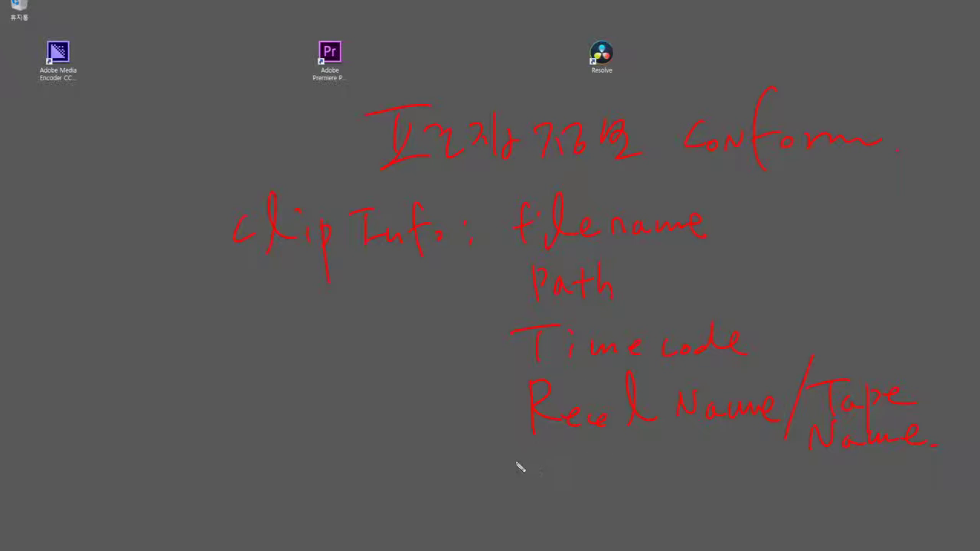
pyautogui.moveTo(512, 450)
pyautogui.mouseDown()
pyautogui.moveTo(540, 477)
pyautogui.moveTo(554, 463)
pyautogui.moveTo(557, 478)
pyautogui.moveTo(592, 478)
pyautogui.moveTo(606, 491)
pyautogui.moveTo(615, 464)
pyautogui.moveTo(651, 485)
pyautogui.moveTo(672, 471)
pyautogui.moveTo(669, 487)
pyautogui.moveTo(690, 474)
pyautogui.moveTo(735, 483)
pyautogui.mouseUp()
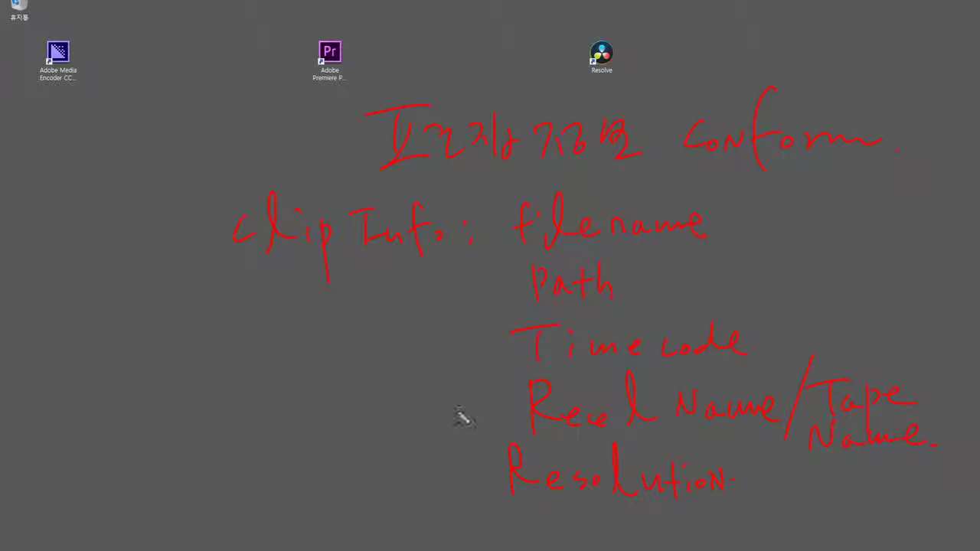
pyautogui.moveTo(773, 452)
pyautogui.mouseDown()
pyautogui.moveTo(792, 484)
pyautogui.moveTo(802, 476)
pyautogui.moveTo(815, 495)
pyautogui.moveTo(844, 481)
pyautogui.mouseUp()
# Circle the Premiere Pro and Resolve icons, link them with "XML" and an arrow, and write "conform: X" beside Resolve.
pyautogui.moveTo(307, 107)
pyautogui.mouseDown()
pyautogui.moveTo(317, 26)
pyautogui.moveTo(380, 53)
pyautogui.moveTo(404, 81)
pyautogui.mouseUp()
pyautogui.moveTo(403, 53)
pyautogui.mouseDown()
pyautogui.moveTo(381, 82)
pyautogui.moveTo(442, 80)
pyautogui.mouseUp()
pyautogui.moveTo(447, 54)
pyautogui.mouseDown()
pyautogui.moveTo(467, 82)
pyautogui.moveTo(568, 64)
pyautogui.moveTo(542, 81)
pyautogui.moveTo(641, 72)
pyautogui.mouseUp()
pyautogui.moveTo(687, 49)
pyautogui.mouseDown()
pyautogui.moveTo(688, 67)
pyautogui.moveTo(703, 56)
pyautogui.mouseUp()
pyautogui.moveTo(719, 54)
pyautogui.mouseDown()
pyautogui.moveTo(720, 67)
pyautogui.moveTo(755, 88)
pyautogui.moveTo(779, 66)
pyautogui.moveTo(827, 70)
pyautogui.moveTo(864, 36)
pyautogui.mouseUp()
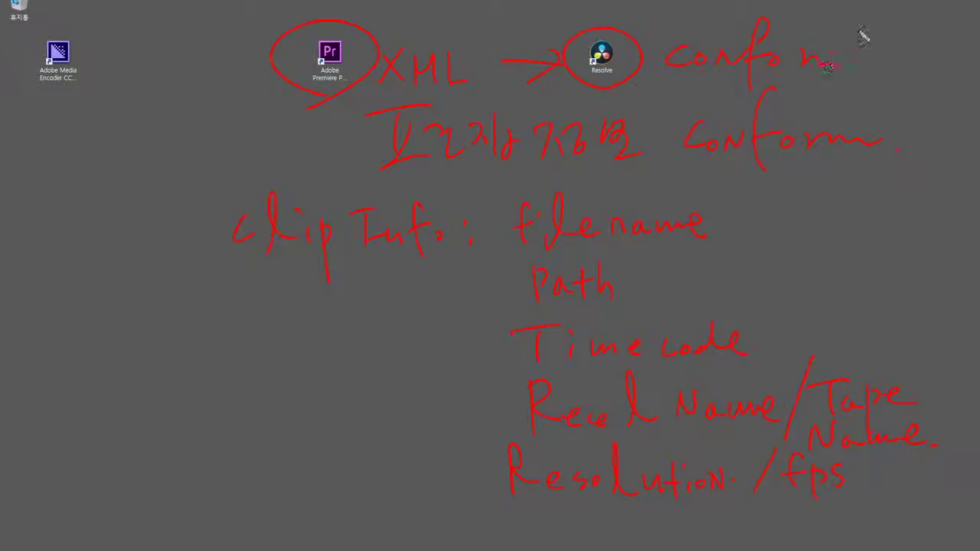
pyautogui.moveTo(825, 69); pyautogui.dragTo(841, 69)
pyautogui.click(855, 59)
pyautogui.click(857, 70)
pyautogui.moveTo(925, 34)
pyautogui.mouseDown()
pyautogui.moveTo(885, 89)
pyautogui.moveTo(920, 67)
pyautogui.mouseUp()
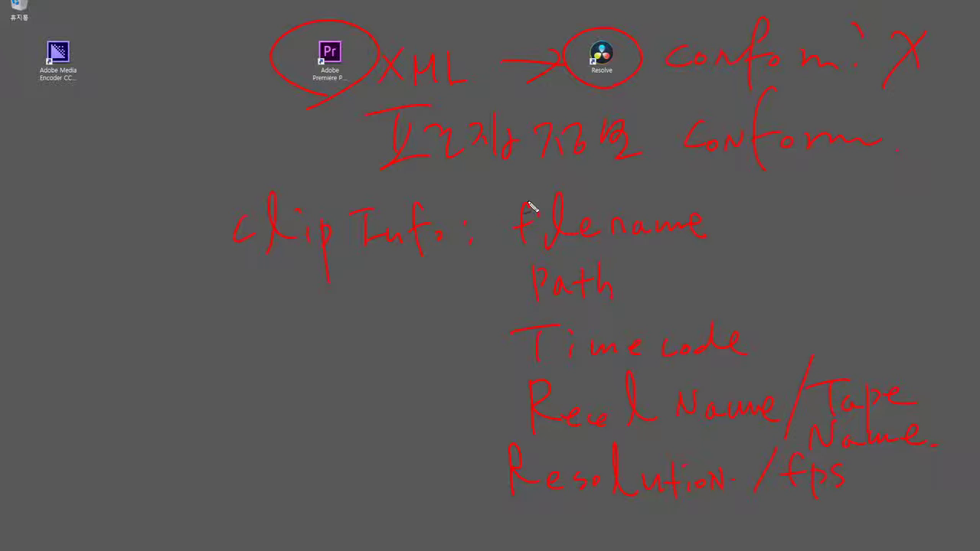
# Bracket the clip information list with an arrow to "XML", circle filename and path, and add a quoted note under XML.
pyautogui.moveTo(481, 244); pyautogui.dragTo(455, 471)
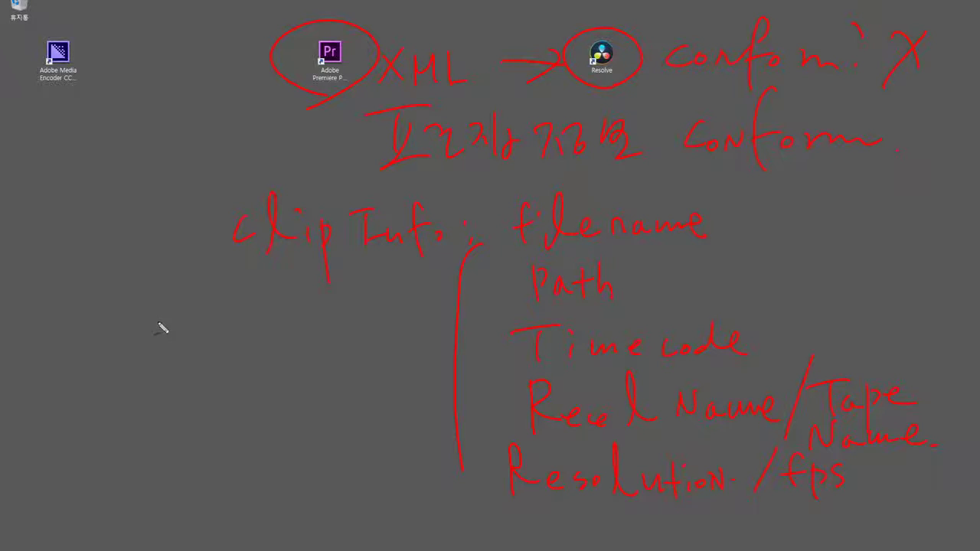
pyautogui.moveTo(170, 319)
pyautogui.mouseDown()
pyautogui.moveTo(184, 317)
pyautogui.moveTo(197, 356)
pyautogui.mouseUp()
pyautogui.moveTo(192, 312); pyautogui.dragTo(144, 359)
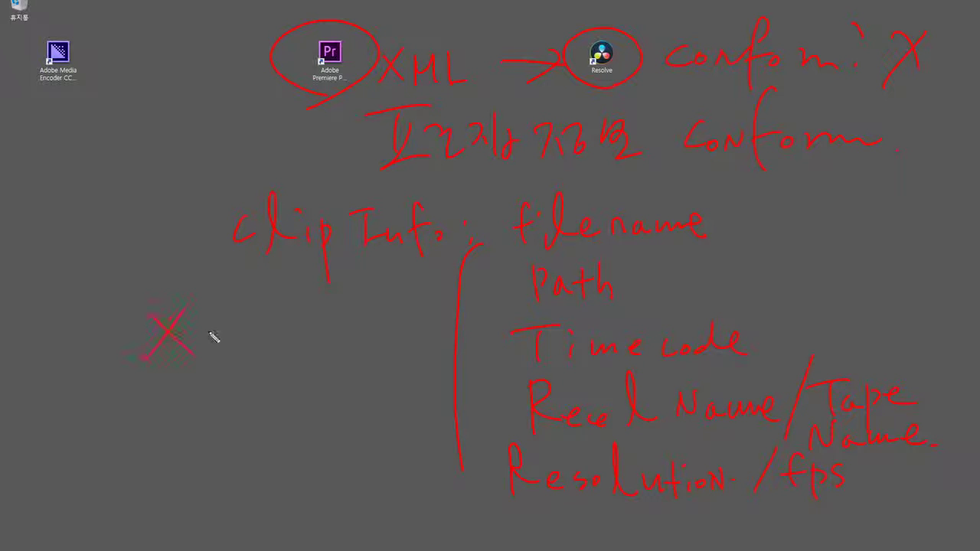
pyautogui.moveTo(209, 354)
pyautogui.mouseDown()
pyautogui.moveTo(255, 354)
pyautogui.moveTo(291, 351)
pyautogui.mouseUp()
pyautogui.moveTo(571, 308)
pyautogui.mouseDown()
pyautogui.moveTo(691, 212)
pyautogui.moveTo(665, 268)
pyautogui.mouseUp()
pyautogui.moveTo(464, 283); pyautogui.dragTo(318, 325)
pyautogui.moveTo(213, 382)
pyautogui.mouseDown()
pyautogui.moveTo(196, 400)
pyautogui.moveTo(211, 384)
pyautogui.moveTo(224, 408)
pyautogui.moveTo(238, 391)
pyautogui.moveTo(250, 409)
pyautogui.moveTo(274, 393)
pyautogui.moveTo(312, 393)
pyautogui.moveTo(324, 412)
pyautogui.moveTo(337, 390)
pyautogui.moveTo(367, 386)
pyautogui.mouseUp()
pyautogui.moveTo(375, 378); pyautogui.dragTo(373, 386)
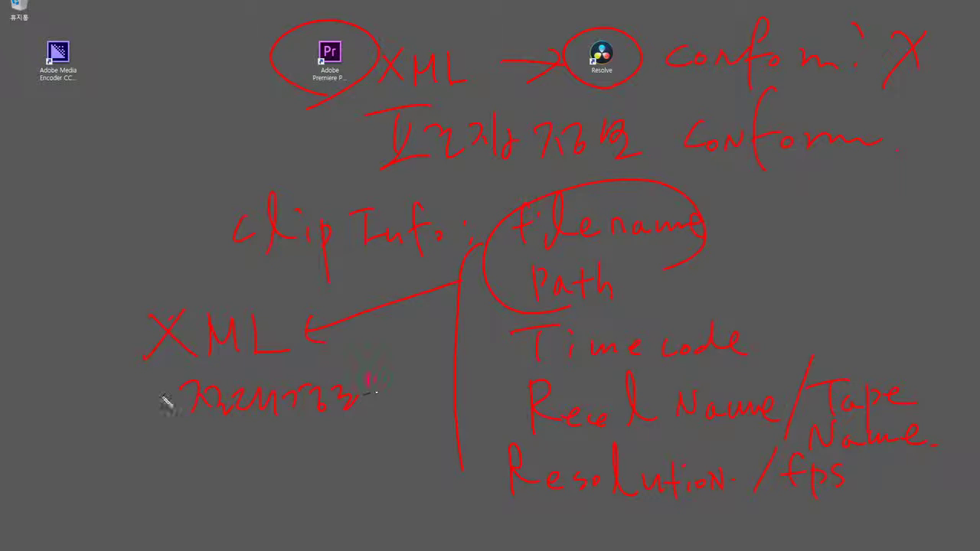
pyautogui.moveTo(152, 385); pyautogui.dragTo(151, 393)
pyautogui.moveTo(158, 385); pyautogui.dragTo(158, 392)
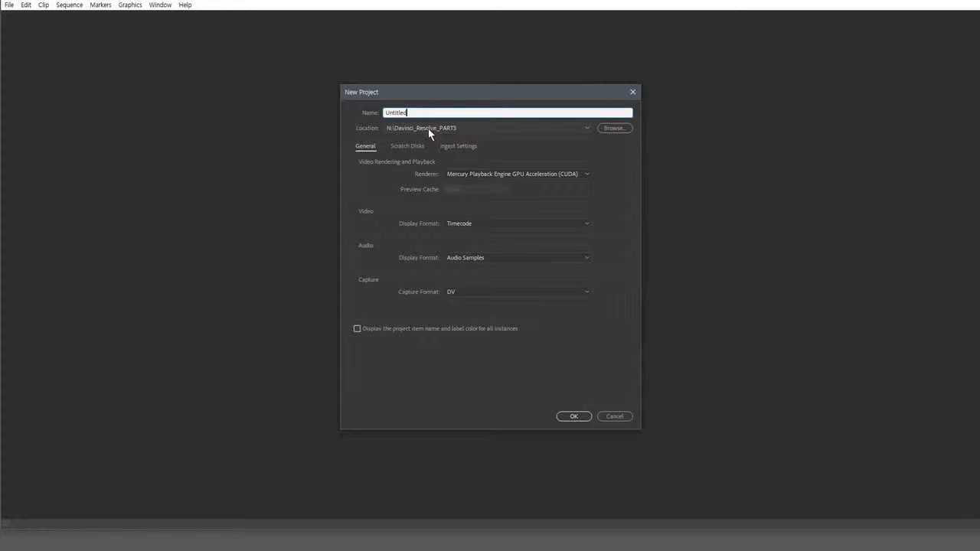
# Name the new Premiere Pro project "Life conform Study v01" and create it.
pyautogui.doubleClick(418, 112)
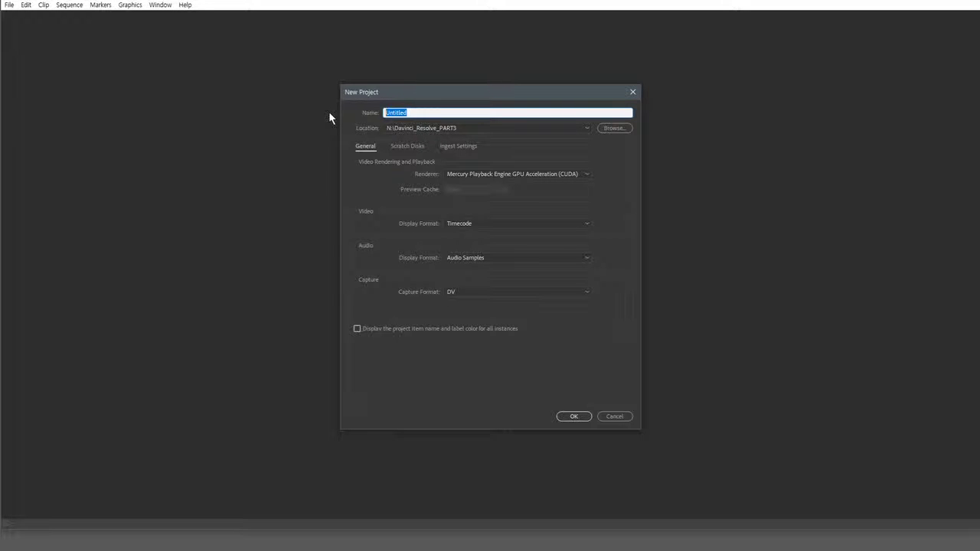
pyautogui.write('Life confrom Study v01')
pyautogui.moveTo(418, 112); pyautogui.dragTo(407, 112)
pyautogui.click(567, 415)
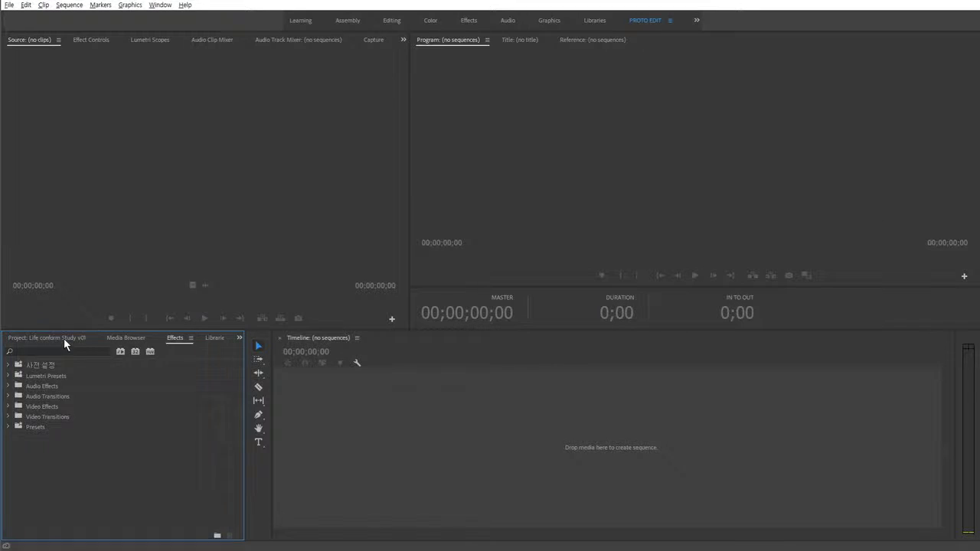
# Import the clip, graphics, original_clip and sound_music folders from Davinci_Resolve_PART3 into the project.
pyautogui.click(64, 339)
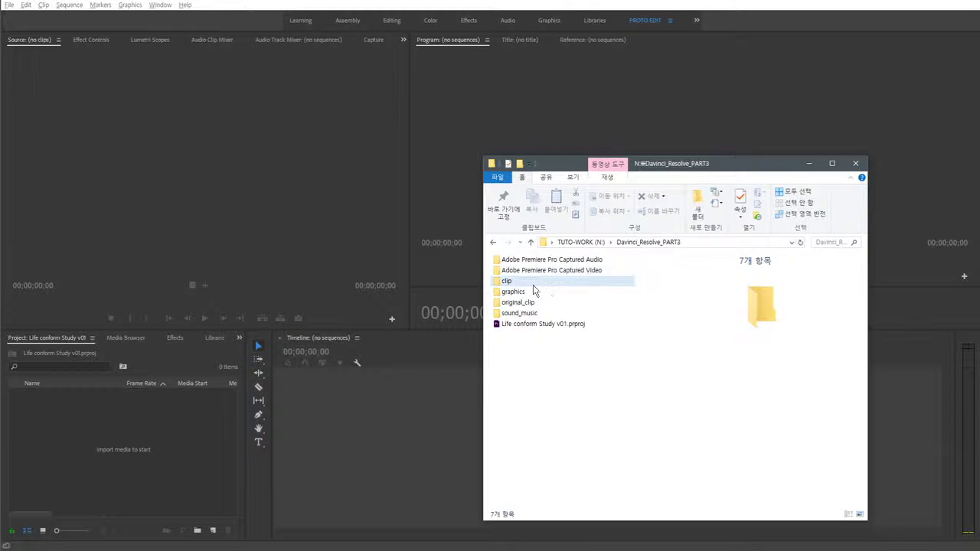
pyautogui.moveTo(533, 285); pyautogui.dragTo(130, 443)
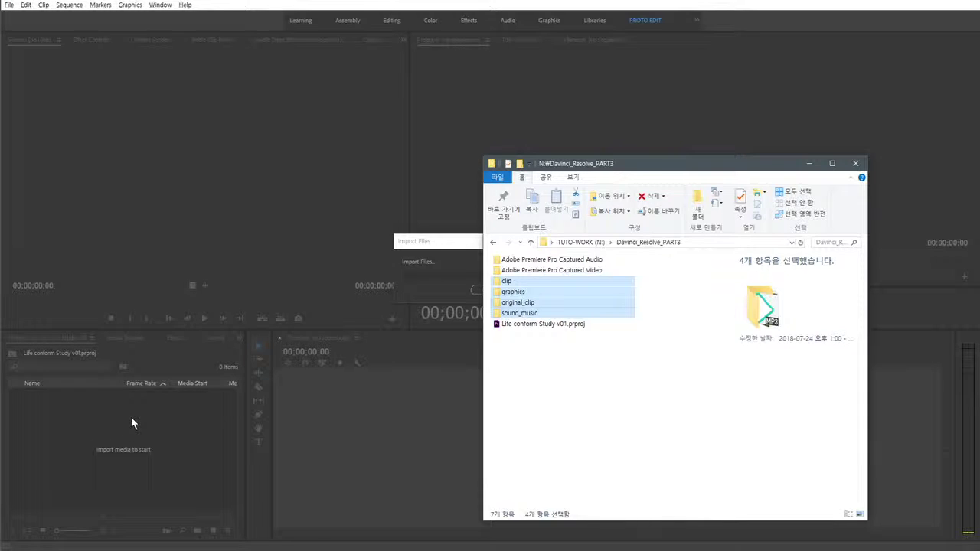
pyautogui.click(142, 459)
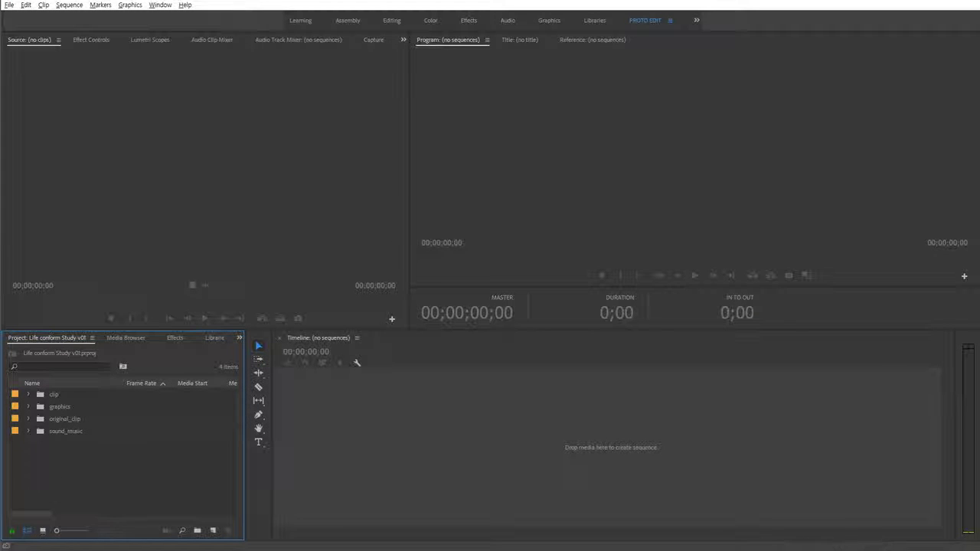
# Create a sequence from all seven videos in the clip bin by placing them on the empty timeline.
pyautogui.click(29, 395)
pyautogui.click(106, 406)
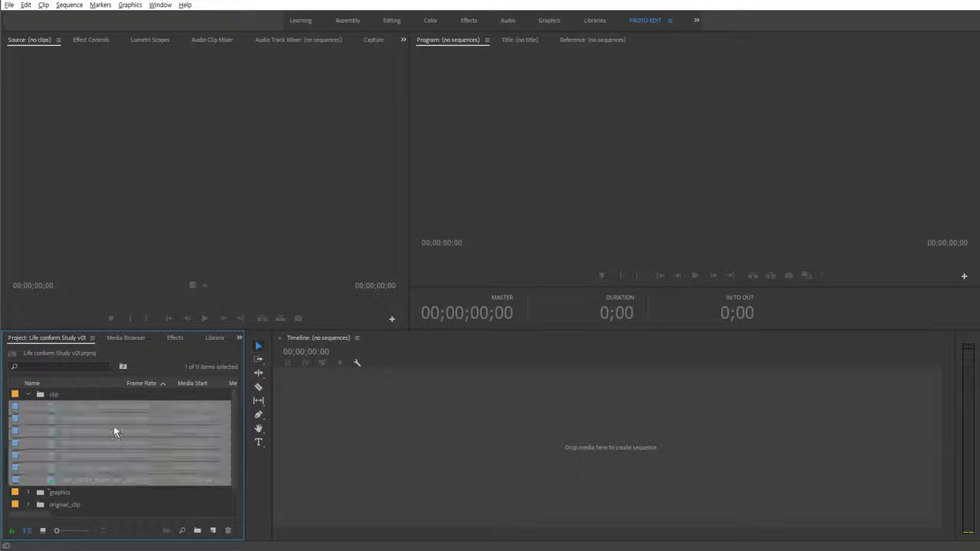
pyautogui.keyDown('shift'); pyautogui.click(120, 407); pyautogui.keyUp('shift')
pyautogui.moveTo(120, 406); pyautogui.dragTo(486, 451)
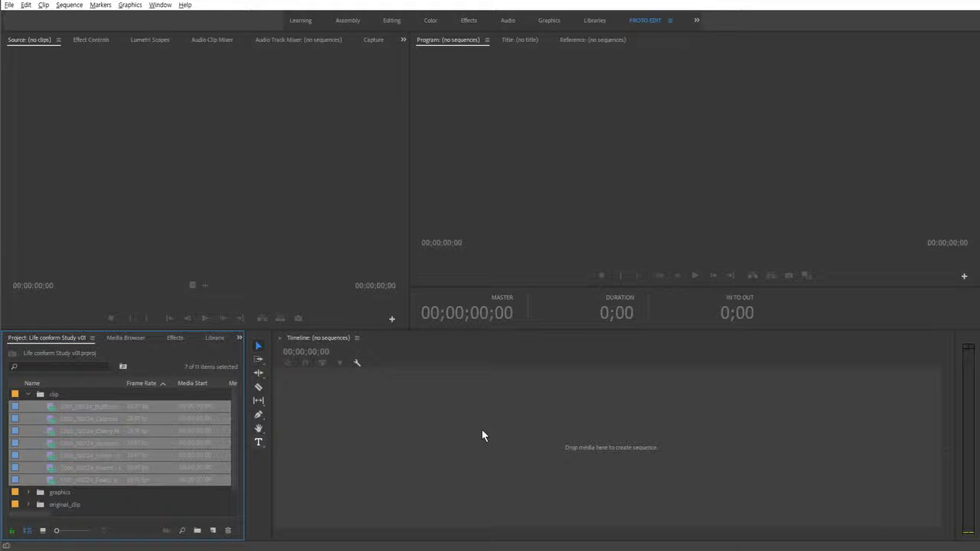
pyautogui.moveTo(482, 430); pyautogui.dragTo(482, 430)
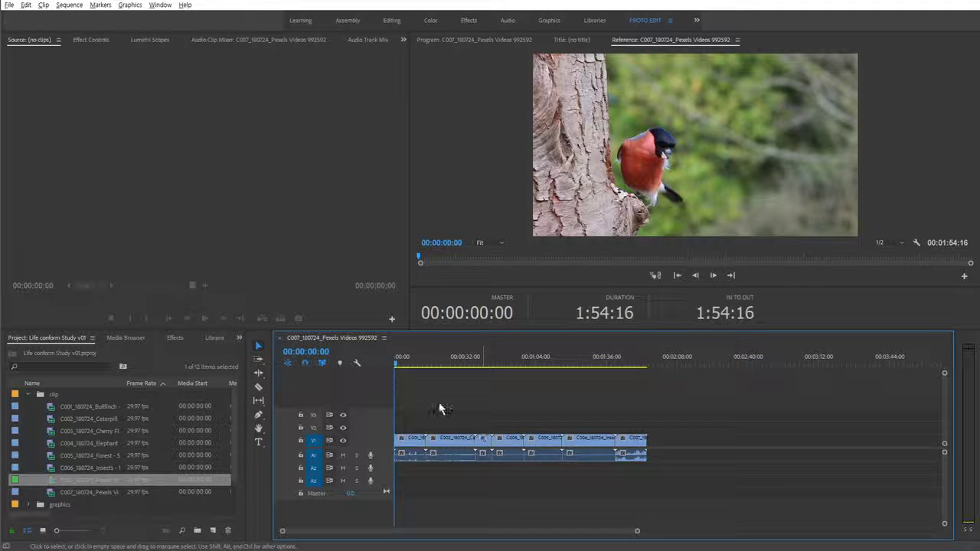
# Shorten the clips in the sequence and ripple-trim the end of the last skate park clip at 00:00:43:01.
pyautogui.press('=')
pyautogui.moveTo(404, 365); pyautogui.dragTo(566, 368)
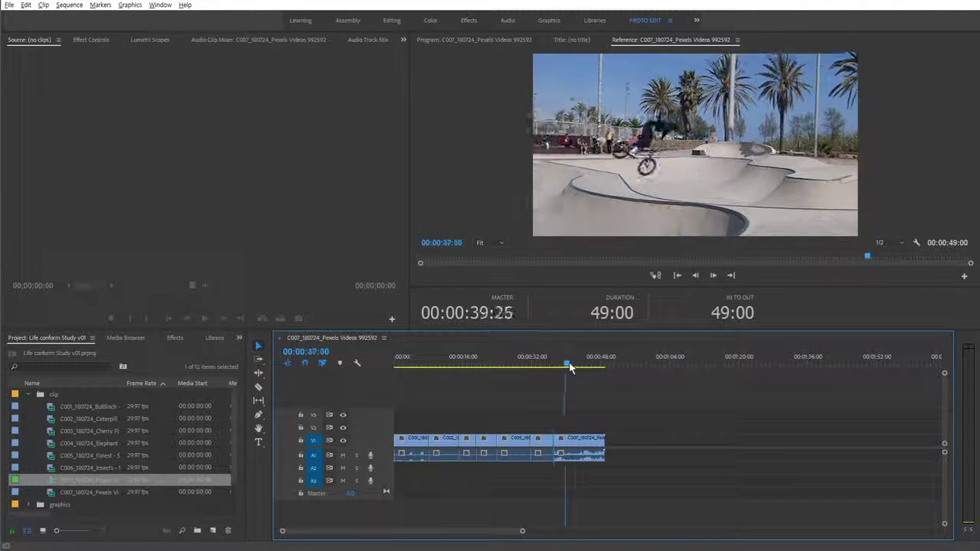
pyautogui.moveTo(568, 365); pyautogui.dragTo(582, 367)
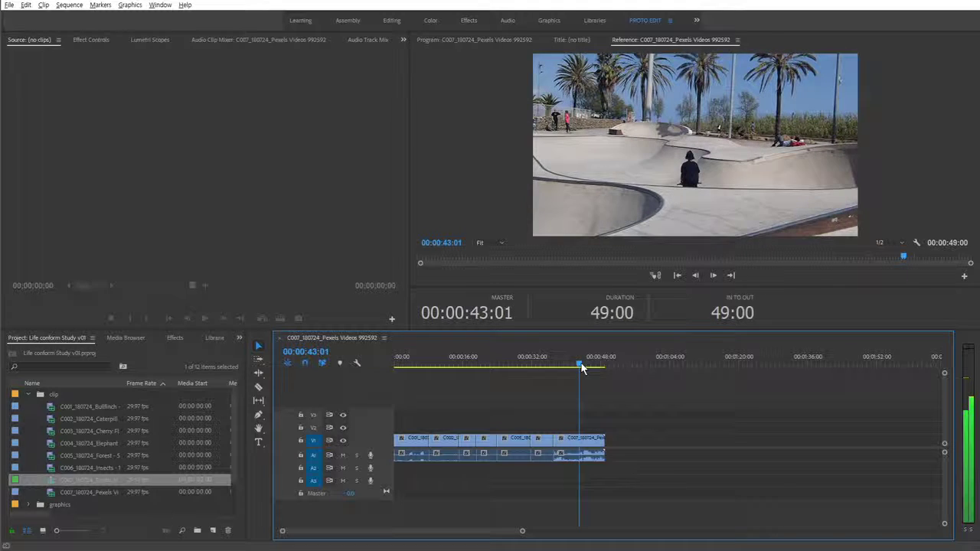
pyautogui.press('w')
pyautogui.press('\\')
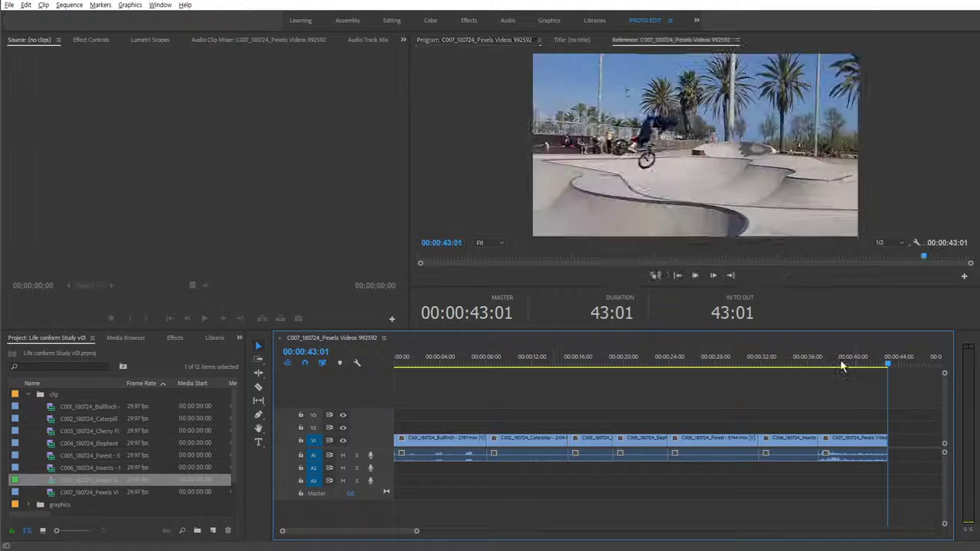
# Enlarge the last skate park clip and its tracks in the timeline, and display its Time Remapping speed line.
pyautogui.click(841, 366)
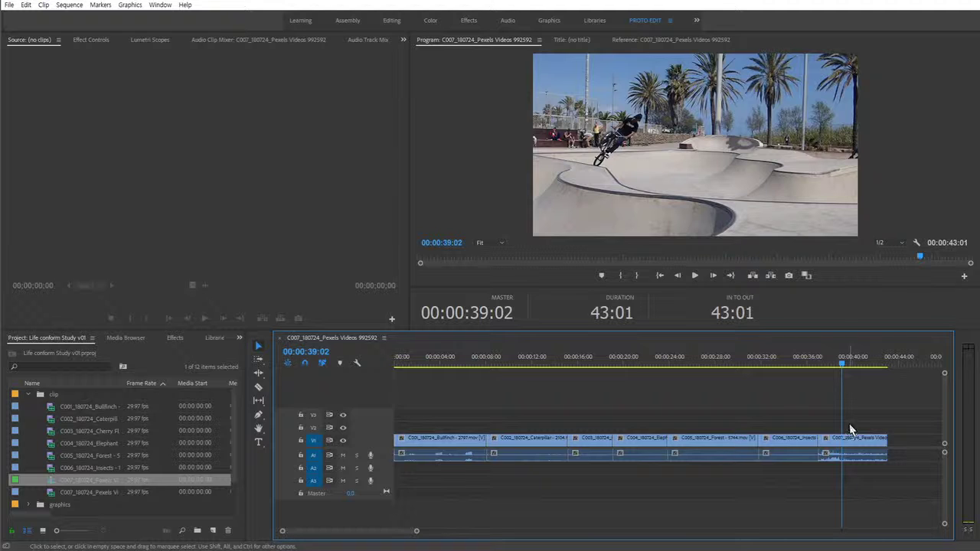
pyautogui.click(852, 443)
pyautogui.click(854, 471)
pyautogui.press('z')
pyautogui.moveTo(803, 404); pyautogui.dragTo(901, 483)
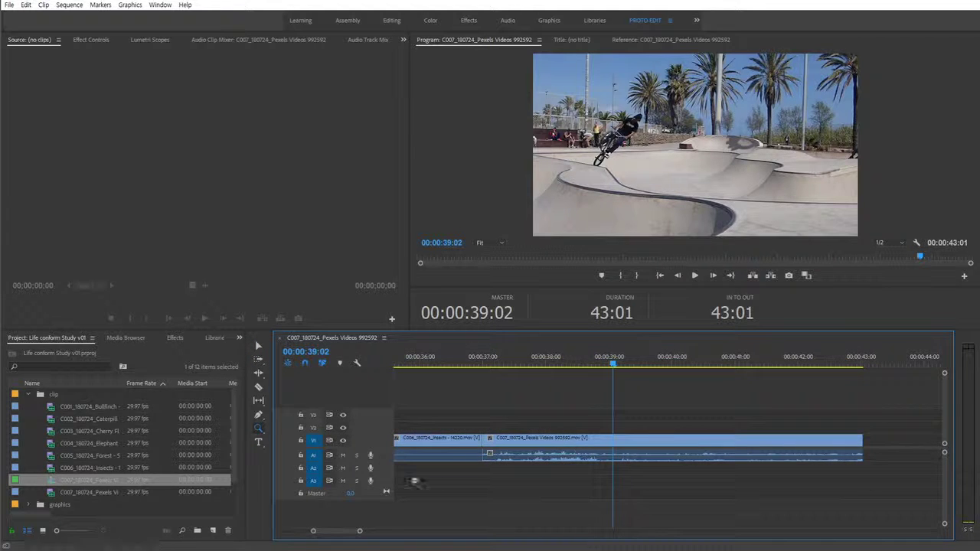
pyautogui.hotkey('ctrl', '=')
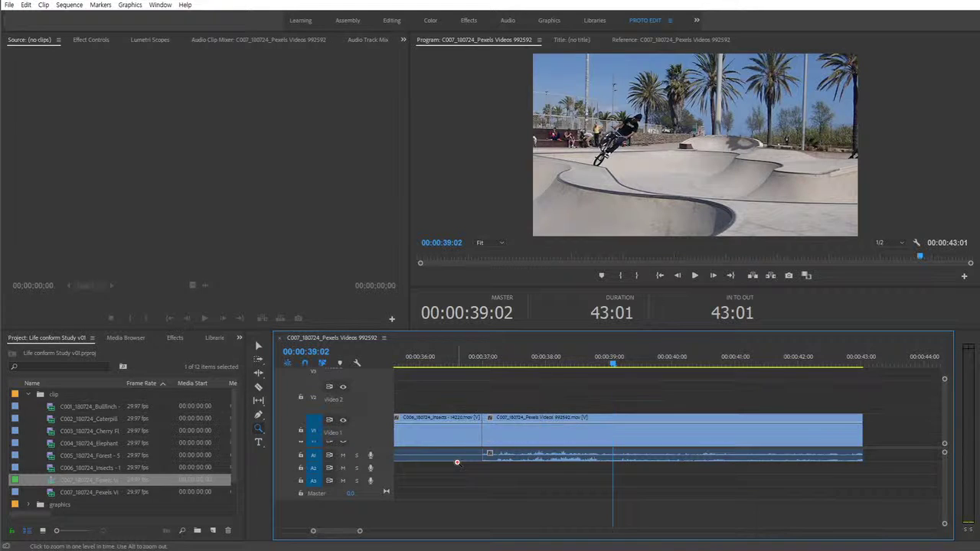
pyautogui.hotkey('alt', '=')
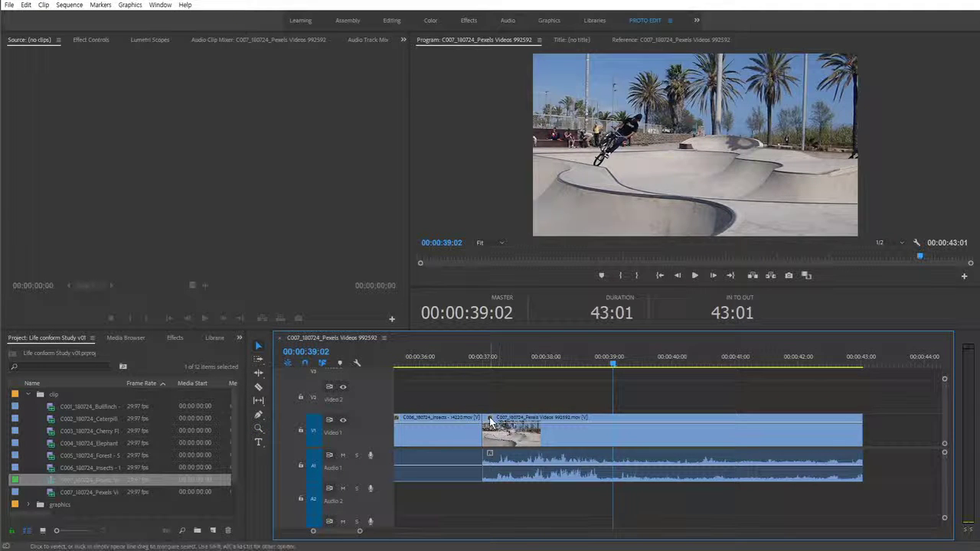
pyautogui.click(491, 422)
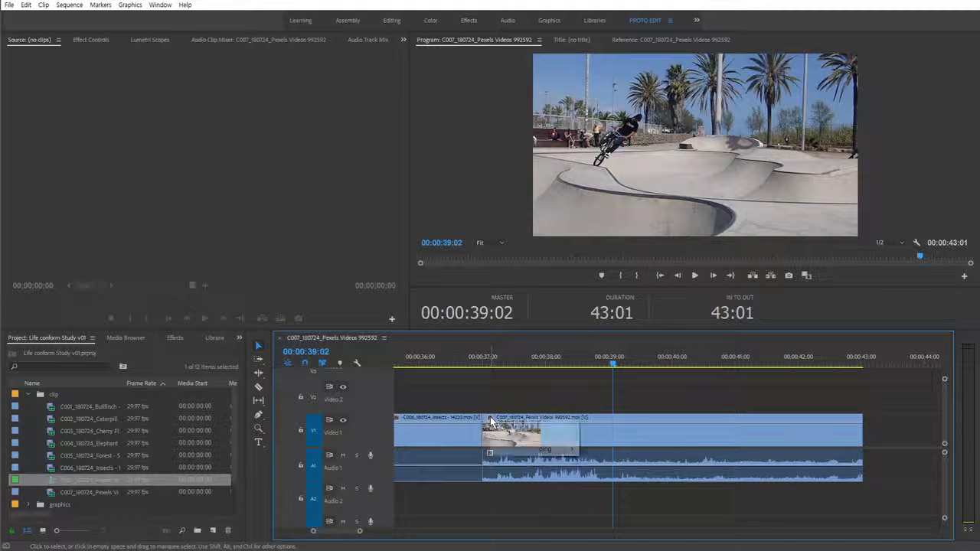
pyautogui.moveTo(558, 450)
pyautogui.click(599, 450)
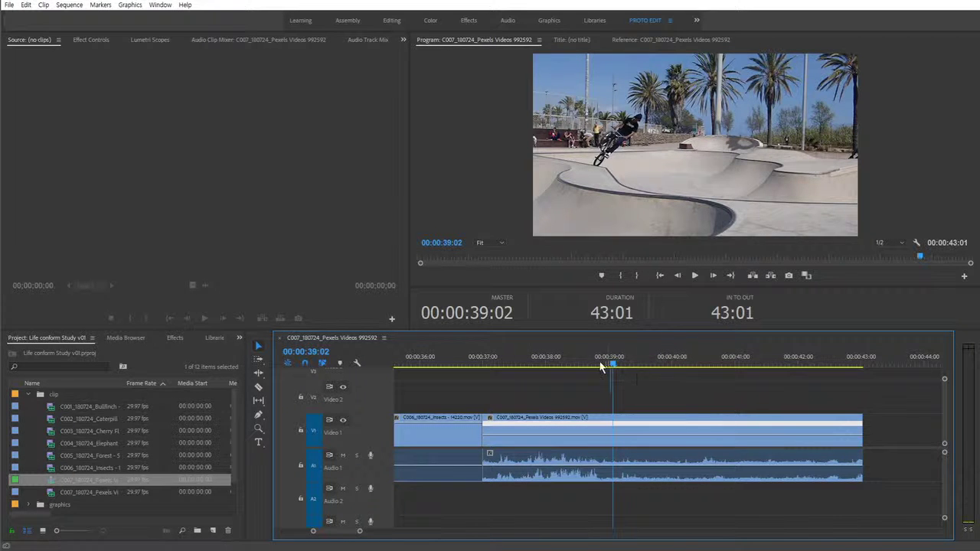
# Add speed keyframes to the last skate park clip at 00:00:41:09 and 00:00:42:14.
pyautogui.moveTo(605, 365); pyautogui.dragTo(754, 367)
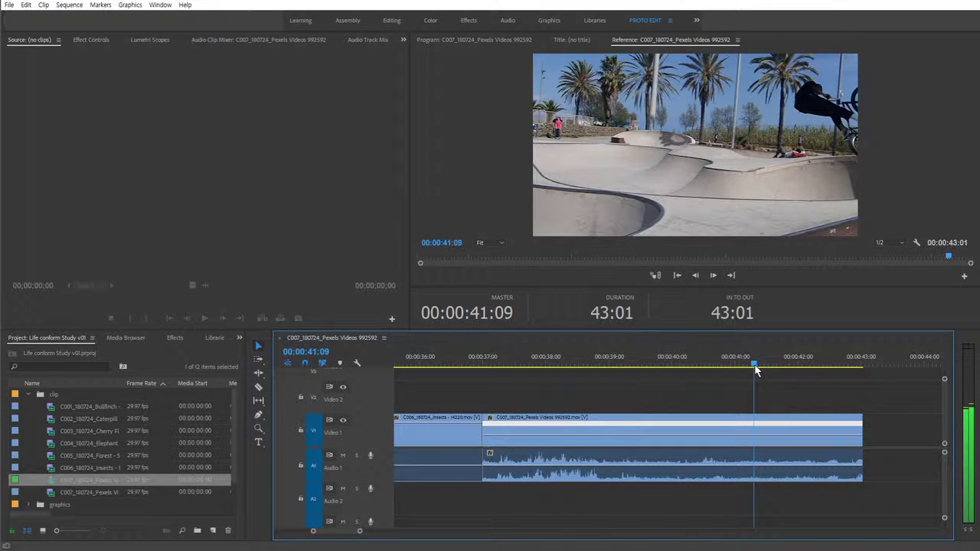
pyautogui.click(757, 441)
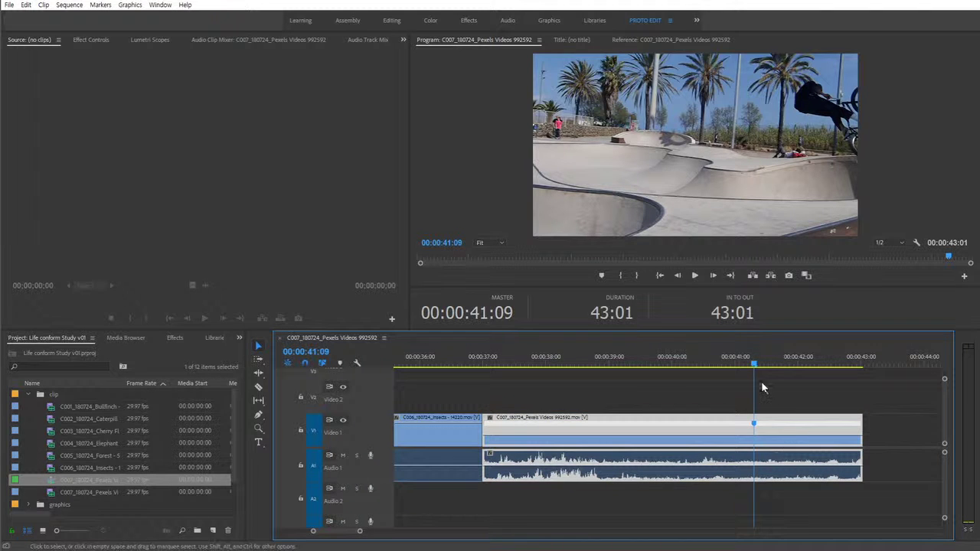
pyautogui.moveTo(756, 366); pyautogui.dragTo(831, 375)
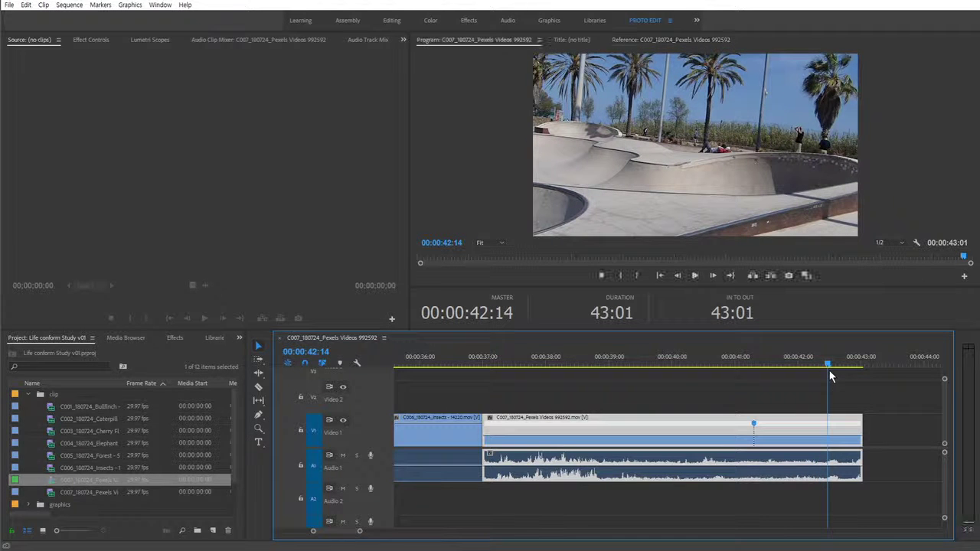
pyautogui.keyDown('ctrl'); pyautogui.click(830, 439); pyautogui.keyUp('ctrl')
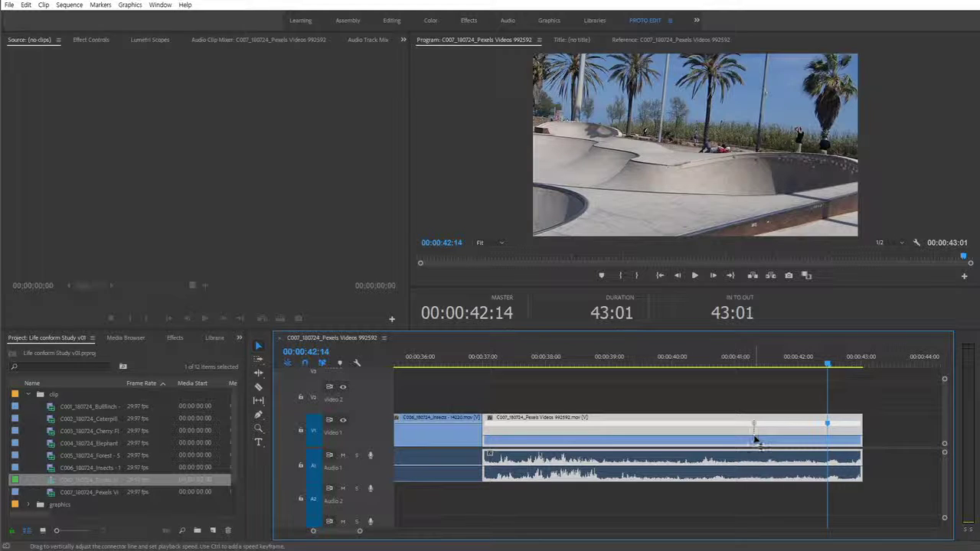
# Slow the segment between the skate park clip's two speed keyframes to about 24% and play it back.
pyautogui.moveTo(756, 439); pyautogui.dragTo(757, 434)
pyautogui.moveTo(797, 436); pyautogui.dragTo(754, 438)
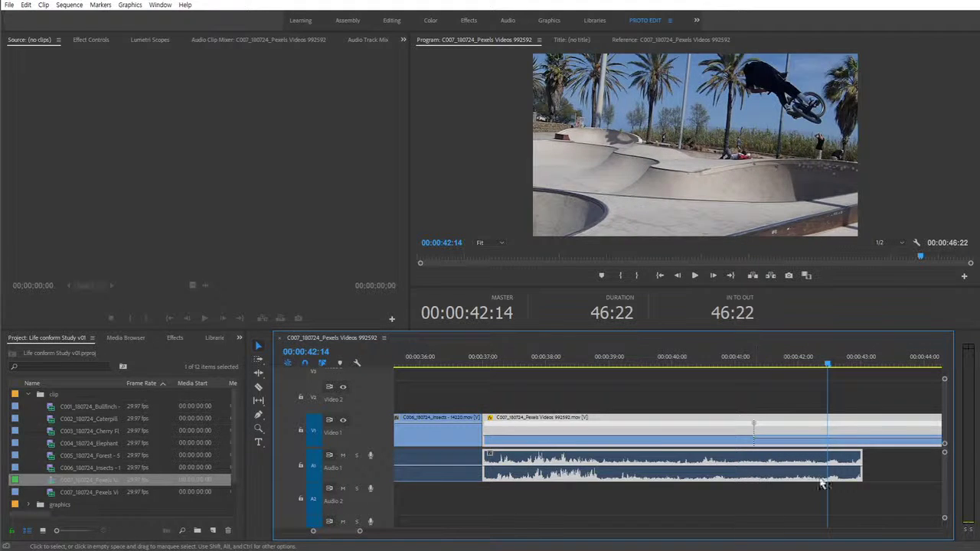
pyautogui.click(720, 360)
pyautogui.hscroll(5, 685, 395)
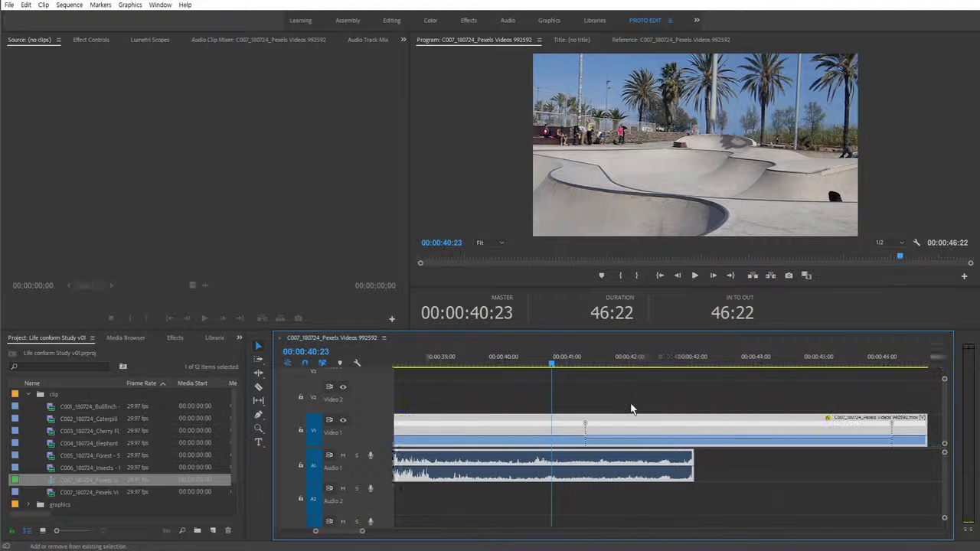
pyautogui.press('space')
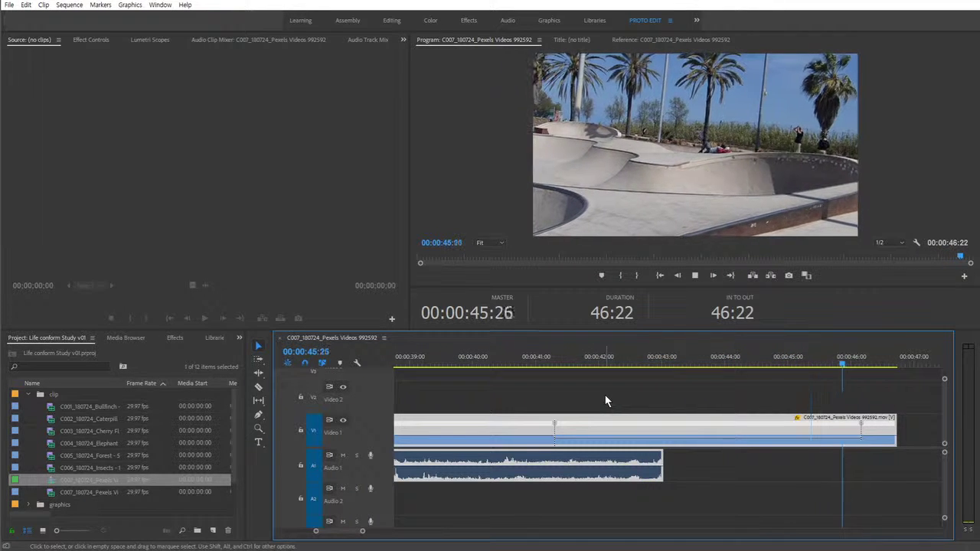
pyautogui.press('space')
# Split both speed keyframes of the skate park clip to create gradual ramps into and out of the slow segment.
pyautogui.click(561, 359)
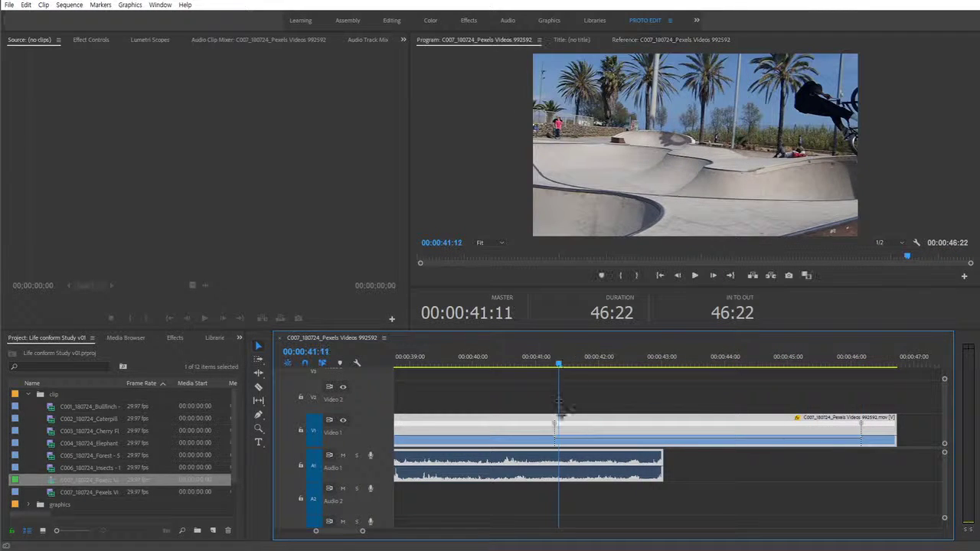
pyautogui.moveTo(558, 430); pyautogui.dragTo(539, 430)
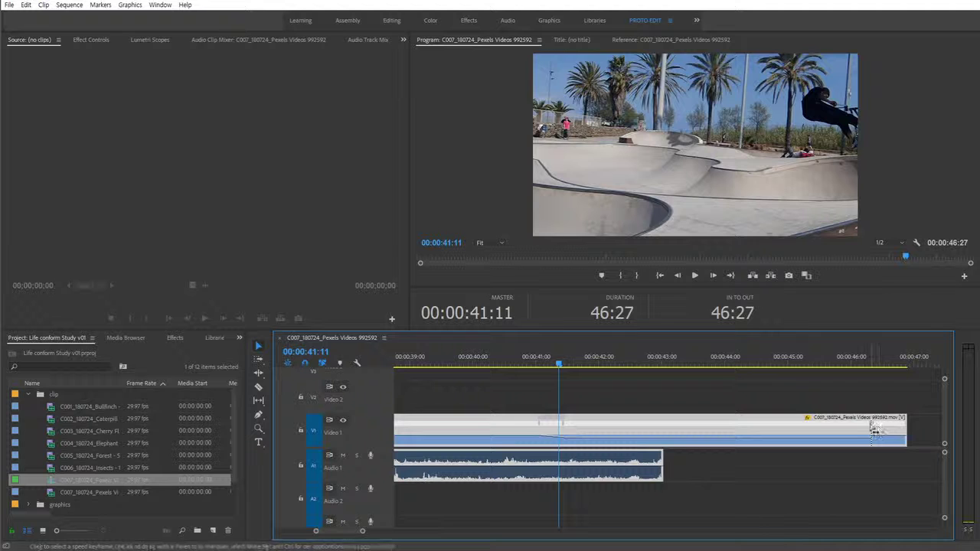
pyautogui.moveTo(870, 429); pyautogui.dragTo(868, 430)
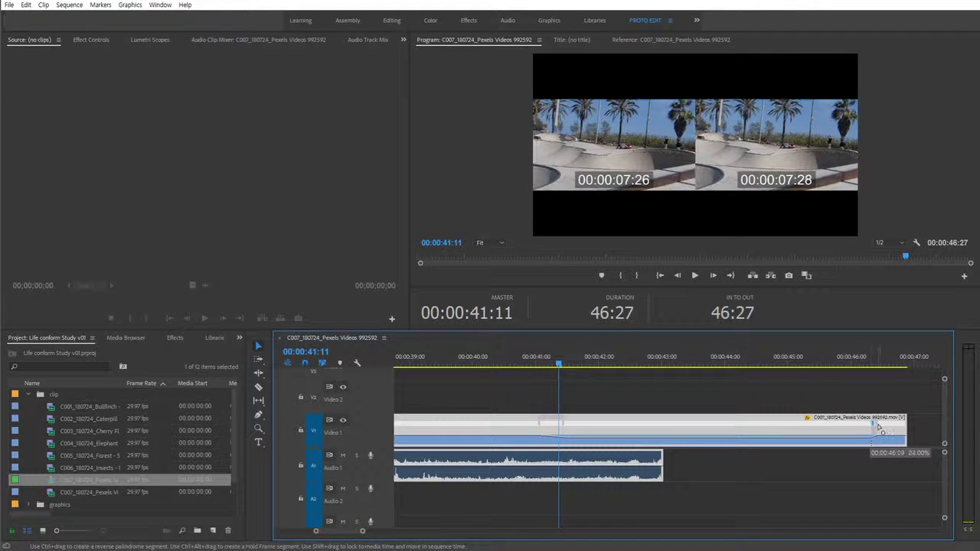
pyautogui.moveTo(897, 424); pyautogui.dragTo(908, 423)
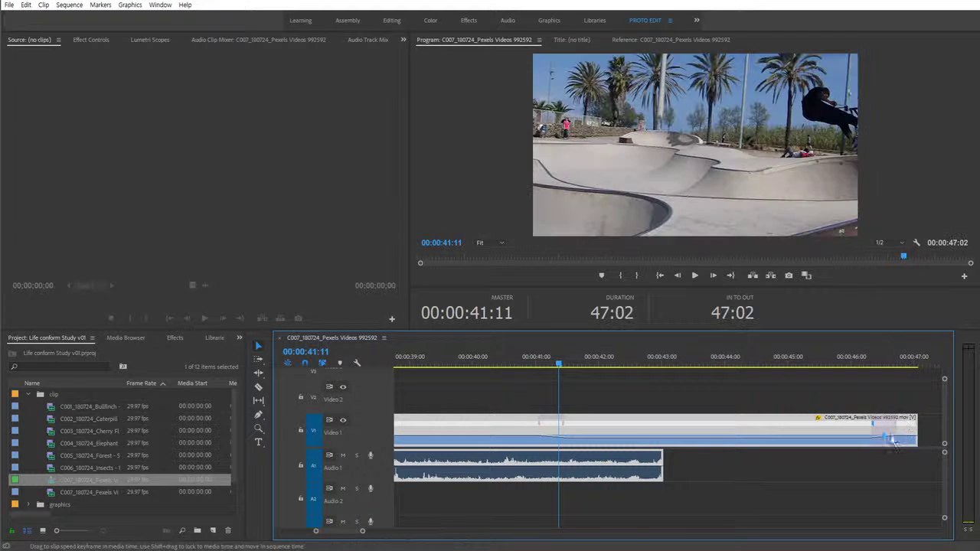
pyautogui.scroll(-2, 837, 467)
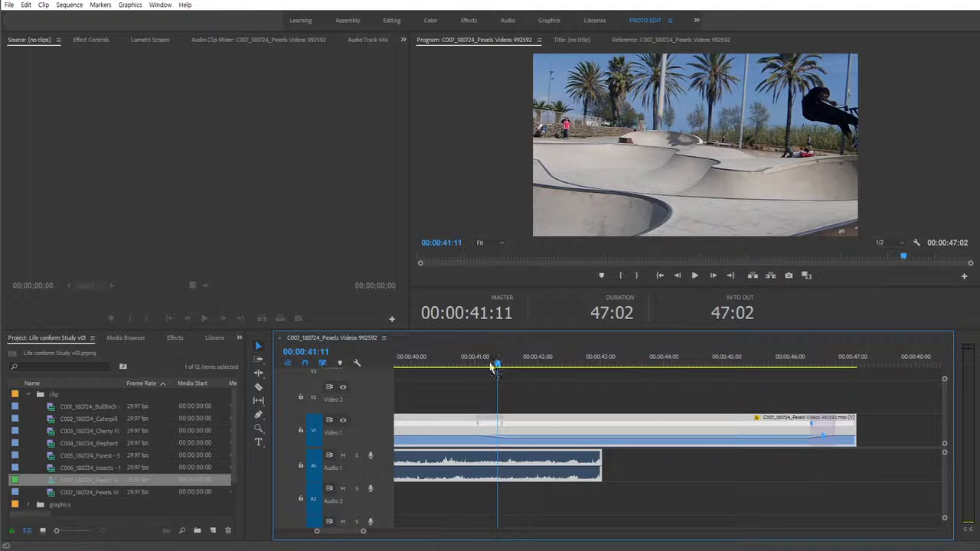
# Play back the skate park clip's slow segment to check the speed ramps.
pyautogui.click(464, 360)
pyautogui.press('space')
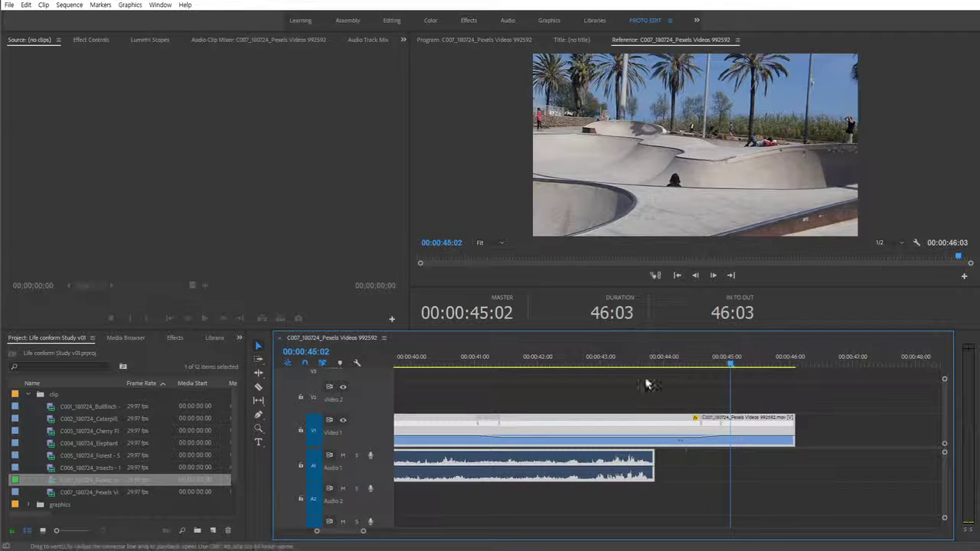
pyautogui.moveTo(645, 366); pyautogui.dragTo(498, 368)
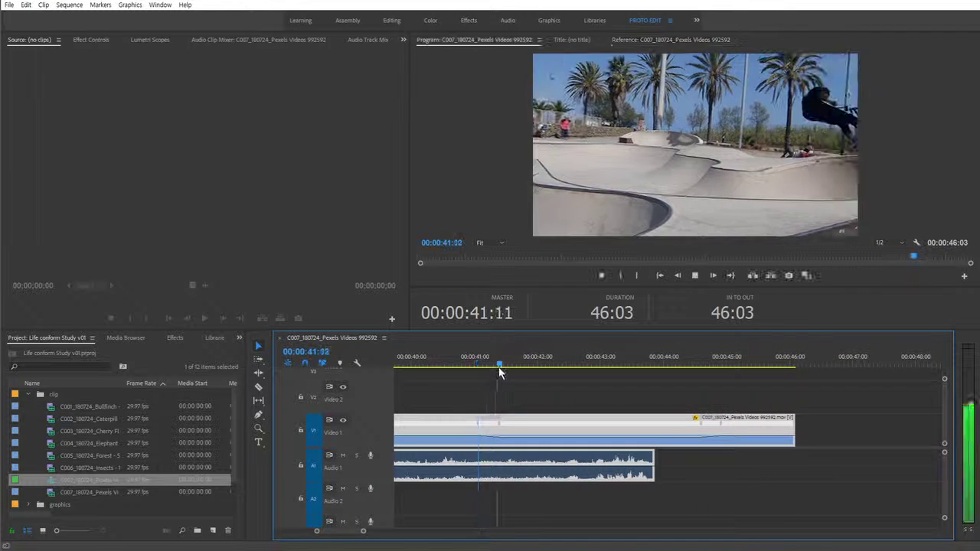
pyautogui.press('space')
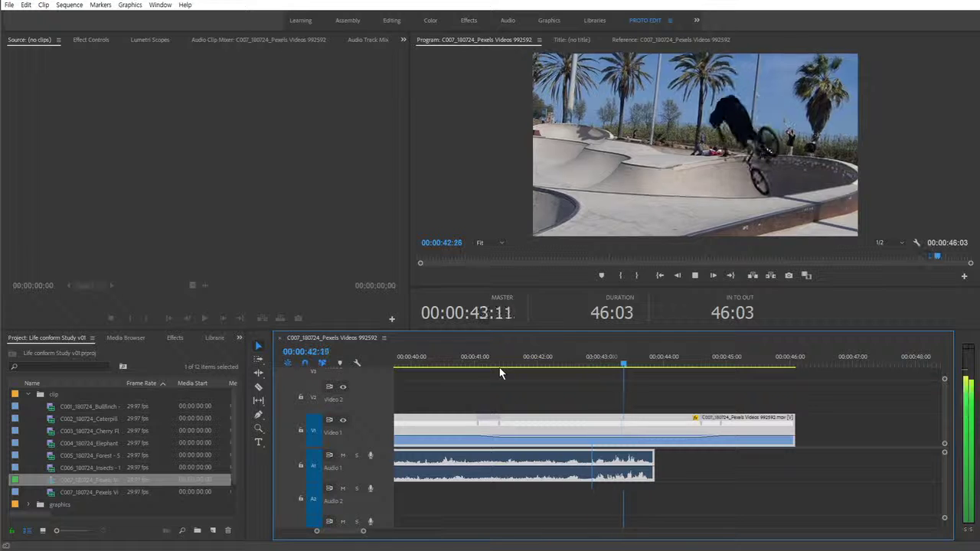
pyautogui.press('space')
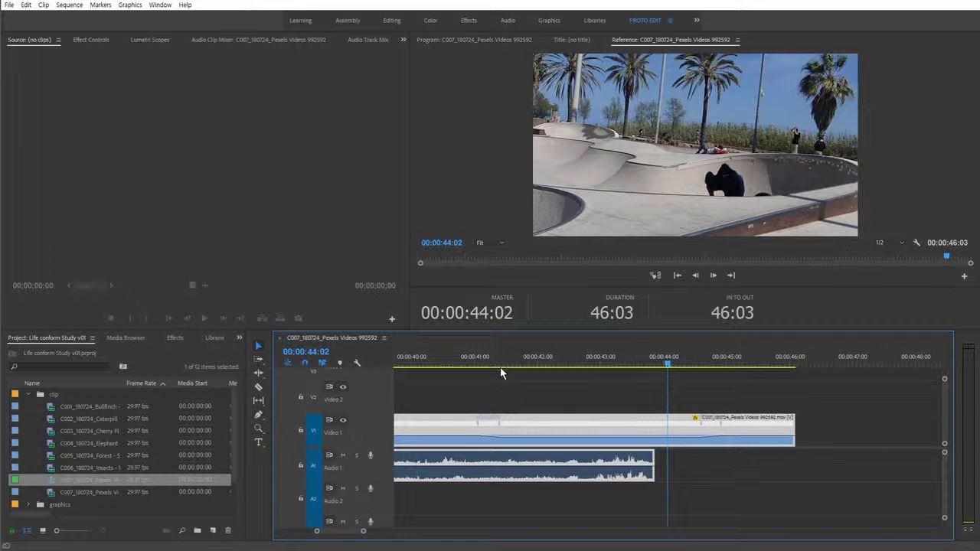
# Mark an In point at 00;02;17;01 in Nimbus.mp3 from the sound_music bin and overwrite it onto Audio 2 at the sequence start.
pyautogui.press('\\')
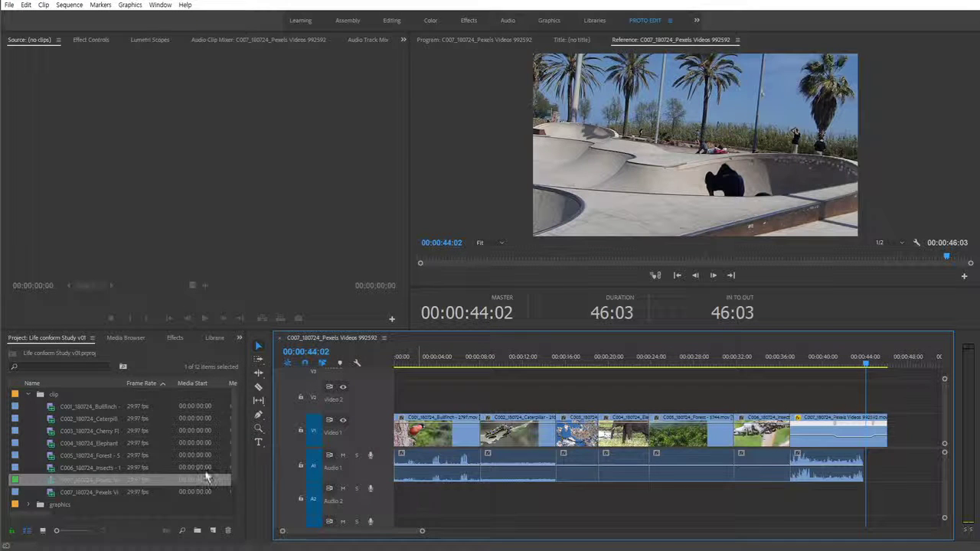
pyautogui.scroll(-1, 186, 483)
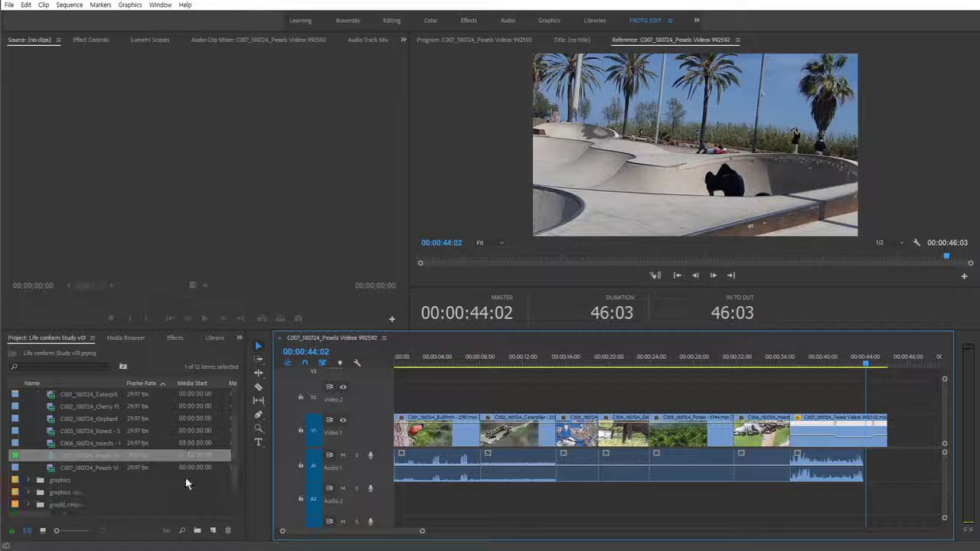
pyautogui.click(28, 506)
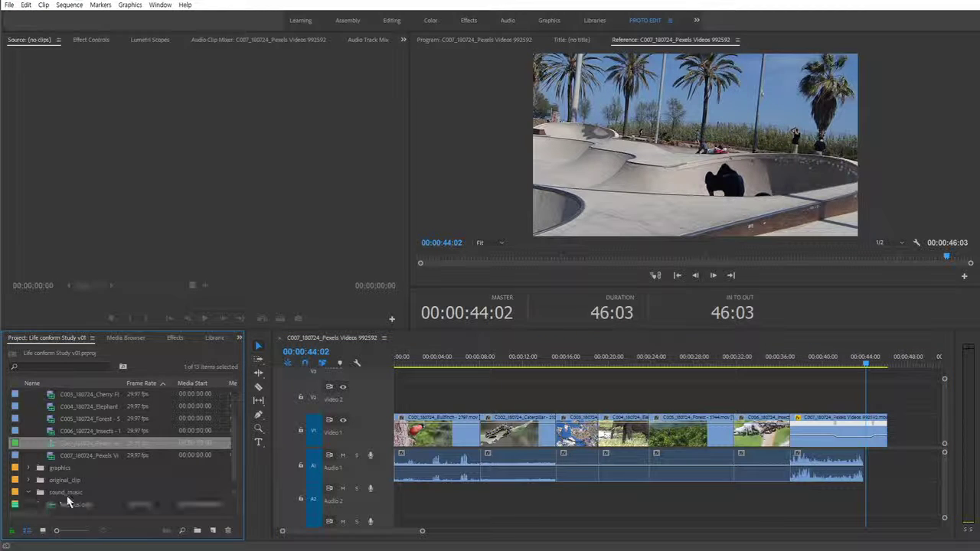
pyautogui.doubleClick(50, 507)
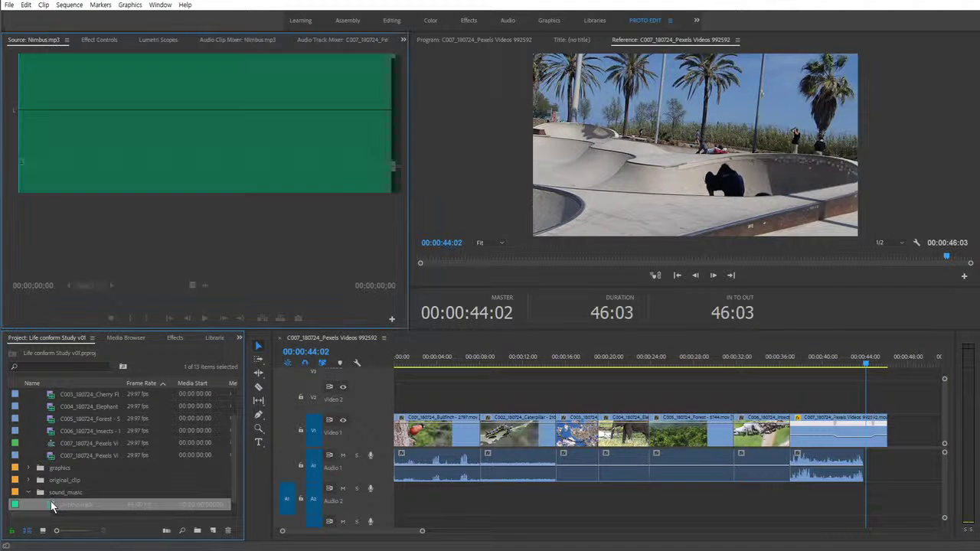
pyautogui.moveTo(198, 247); pyautogui.dragTo(200, 256)
pyautogui.press('i')
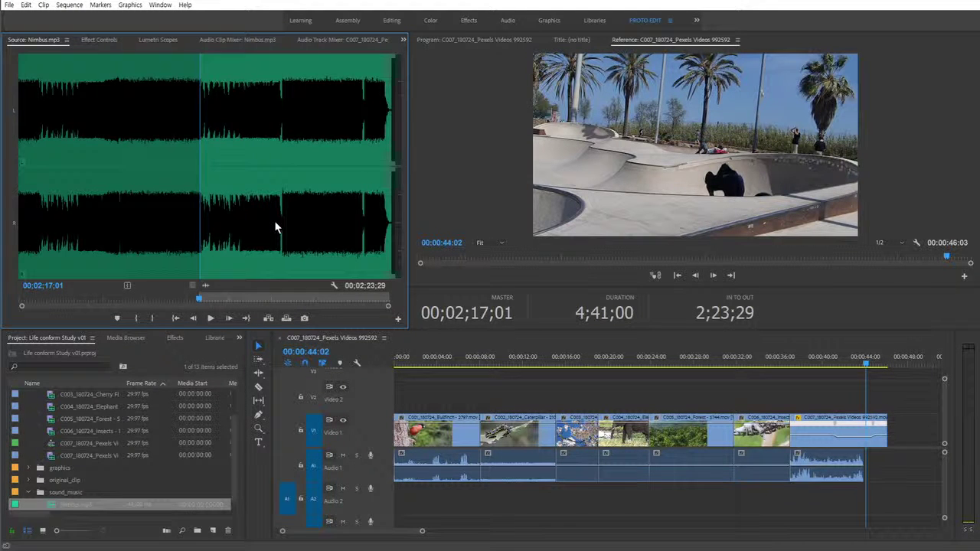
pyautogui.click(409, 395)
pyautogui.press('Home')
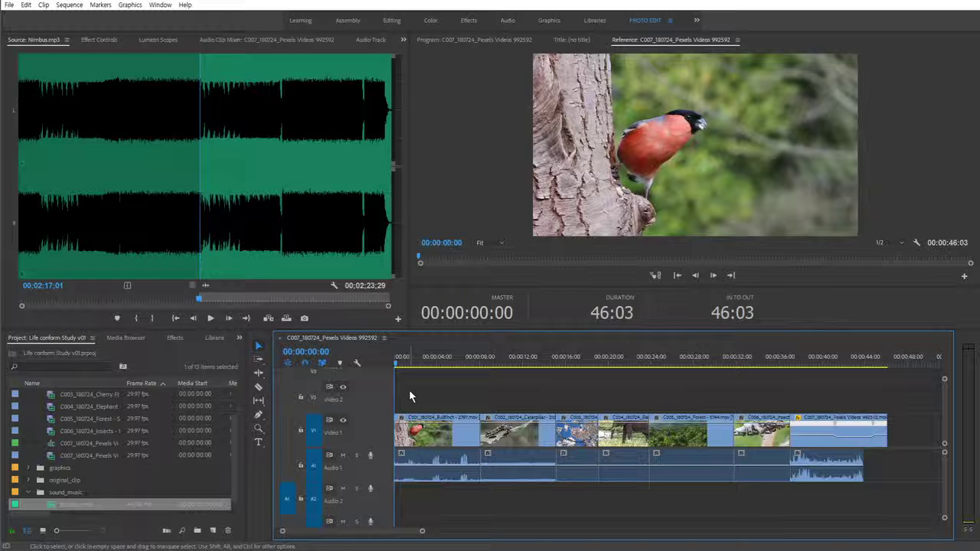
pyautogui.press('.')
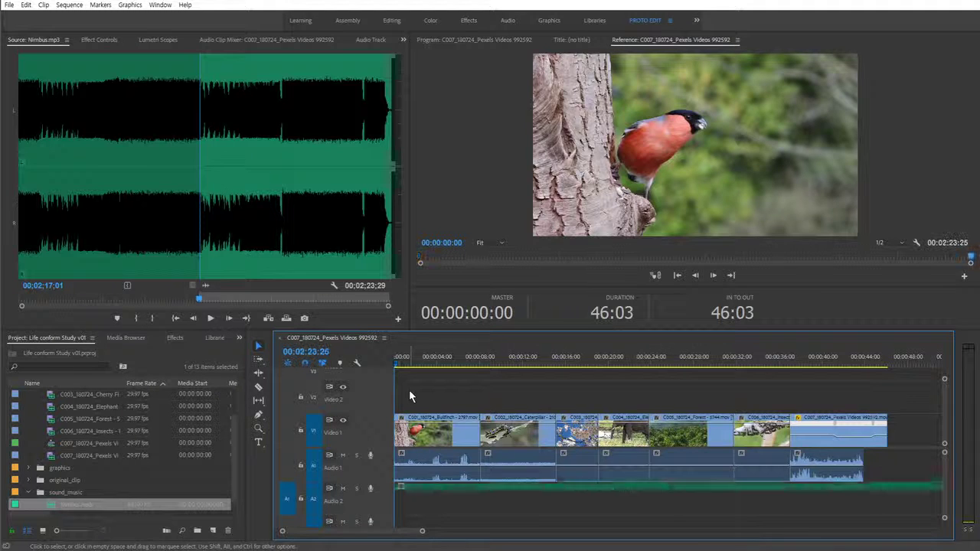
# Trim the end of the music on Audio 2 to the end of the last video clip at 00:00:46:03.
pyautogui.press('Home')
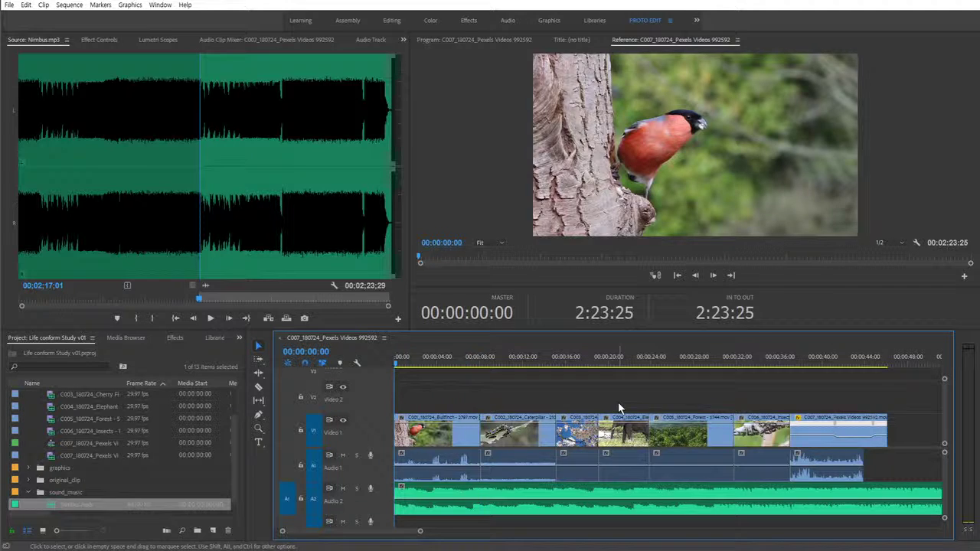
pyautogui.press('Down')
pyautogui.press('Down')
pyautogui.press('Down')
pyautogui.press('Down')
pyautogui.press('Down')
pyautogui.press('Down')
pyautogui.press('Down')
pyautogui.press('w')
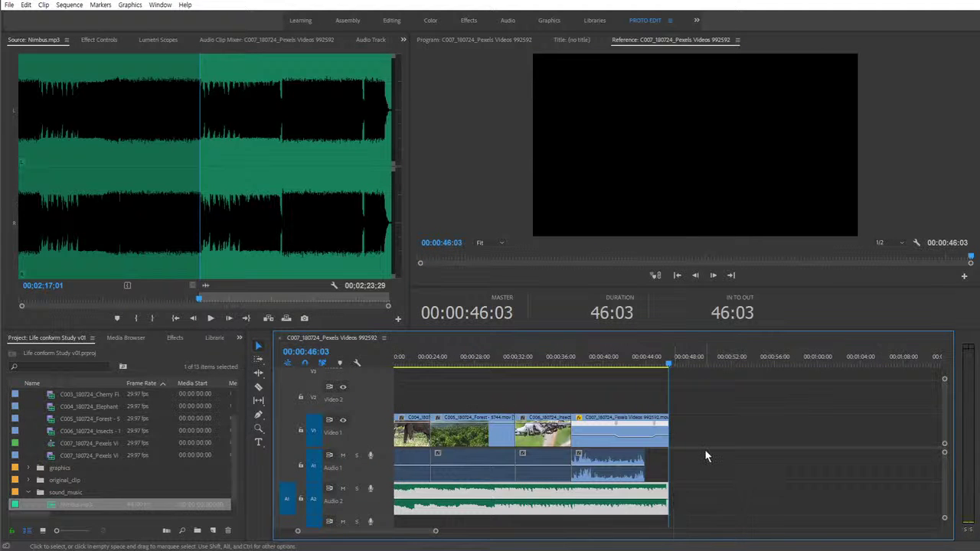
pyautogui.press('\\')
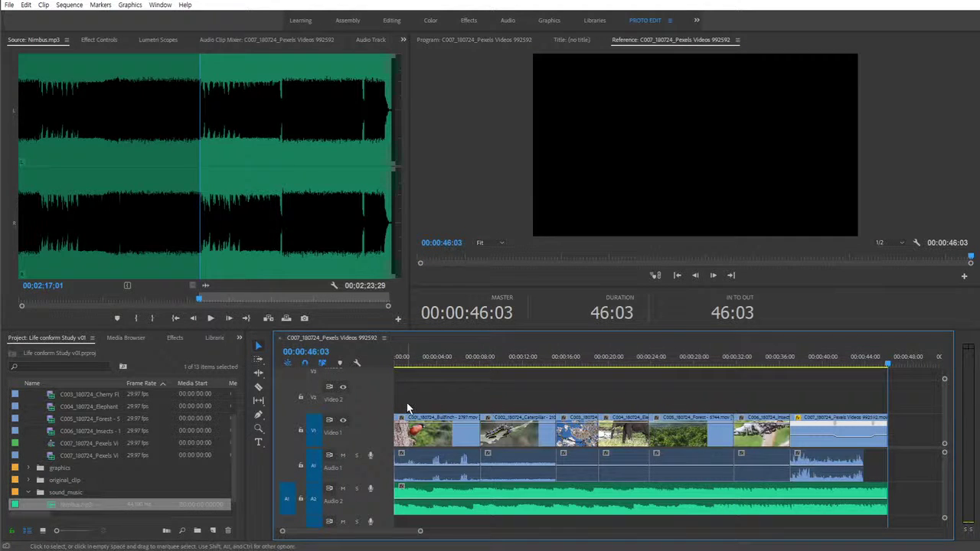
# Play the opening of the sequence to check the bullfinch clip with the music.
pyautogui.moveTo(401, 372); pyautogui.dragTo(418, 374)
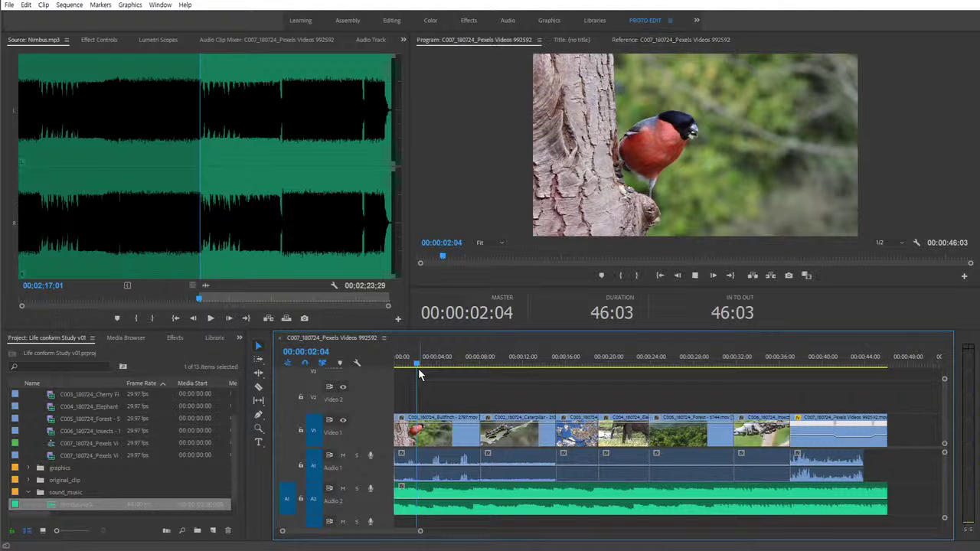
pyautogui.press('space')
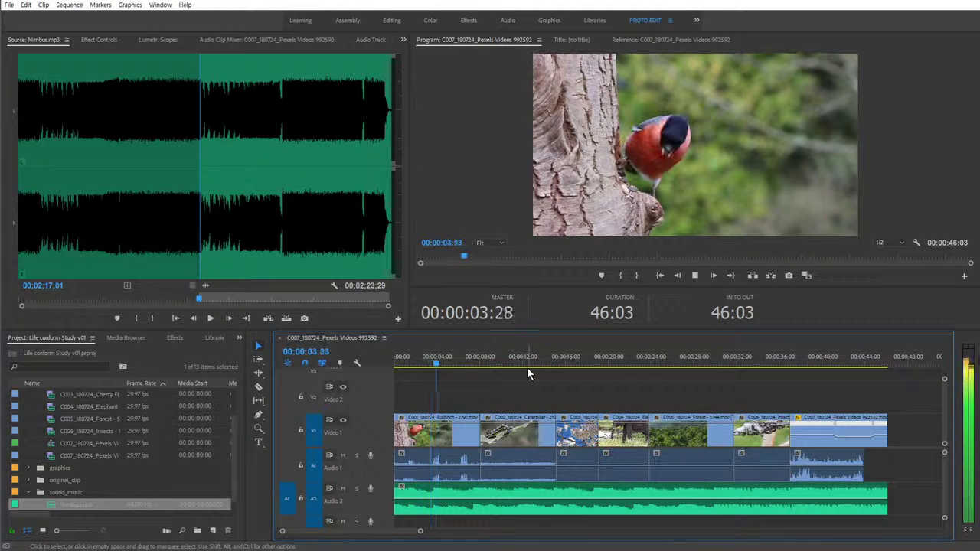
pyautogui.press('space')
# Add the default video transition at the cut between the bullfinch and caterpillar clips at 00:00:08:02.
pyautogui.click(481, 431)
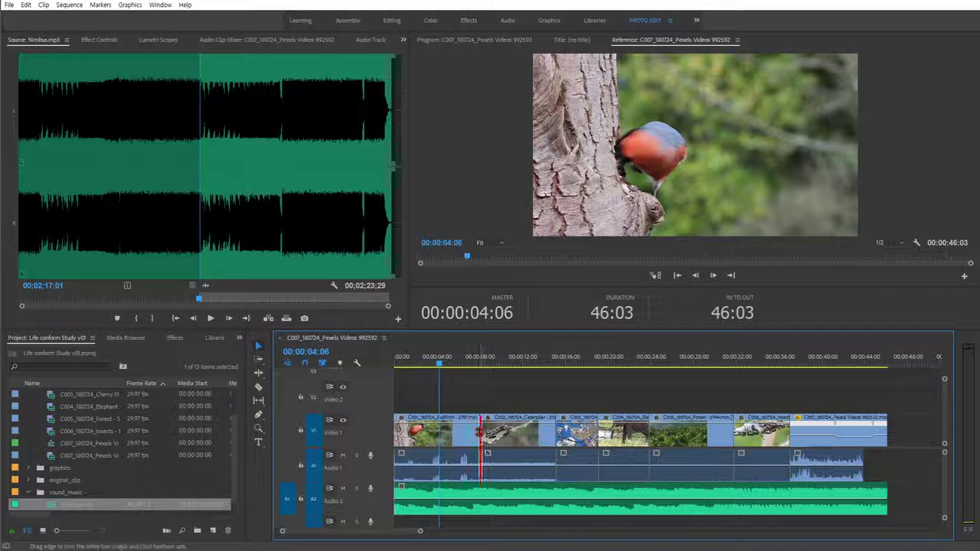
pyautogui.click(490, 394)
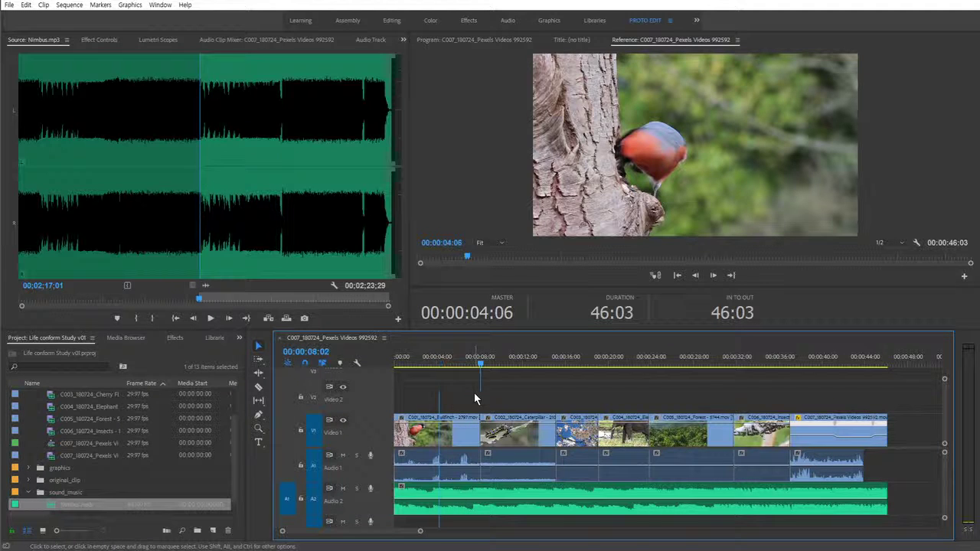
pyautogui.press('Down')
pyautogui.hotkey('ctrl', 'd')
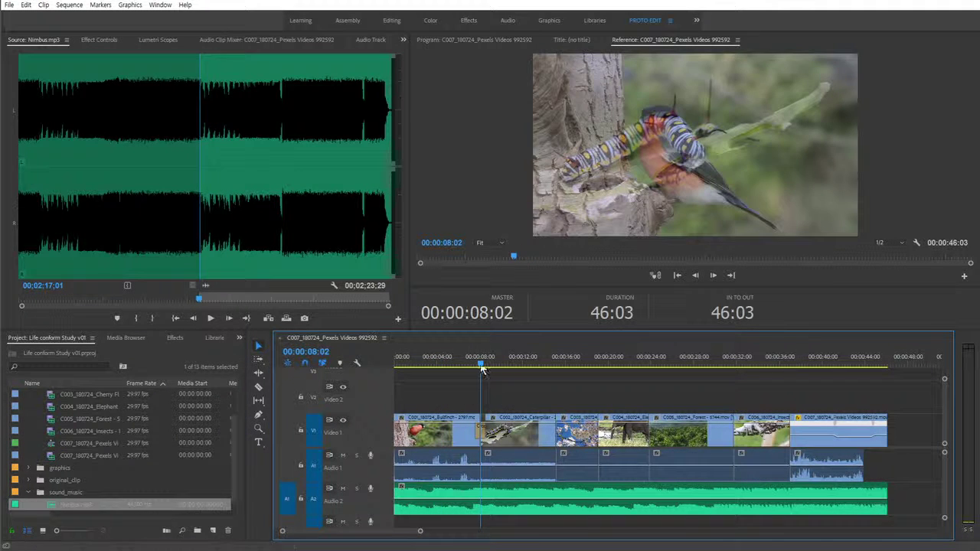
# Add the default video transition between the forest and insects clips at 00:00:31:23 and save the project.
pyautogui.press('l')
pyautogui.press('l')
pyautogui.press('l')
pyautogui.press('l')
pyautogui.moveTo(686, 374); pyautogui.dragTo(739, 374)
pyautogui.press('j')
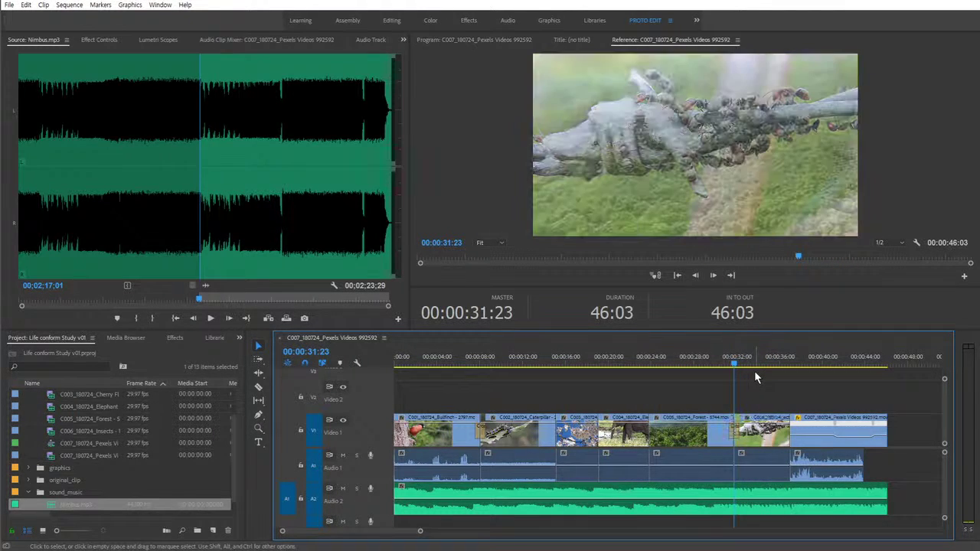
pyautogui.click(539, 366)
pyautogui.moveTo(540, 371); pyautogui.dragTo(537, 369)
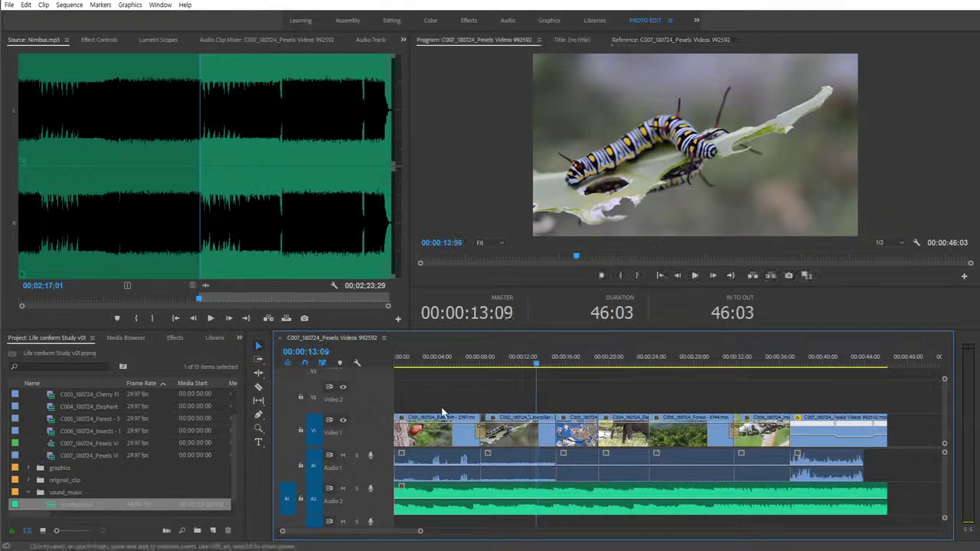
pyautogui.hotkey('ctrl', 's')
pyautogui.click(9, 5)
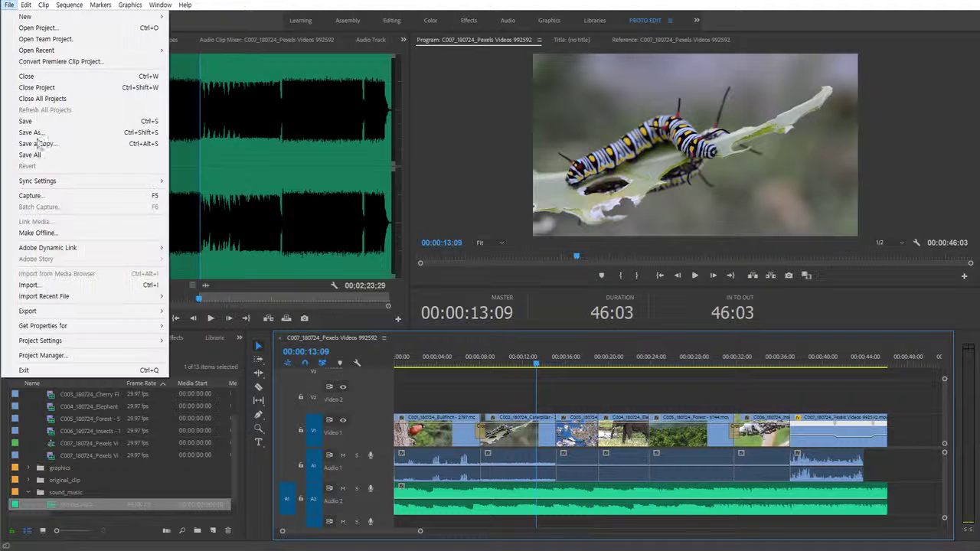
pyautogui.moveTo(130, 316)
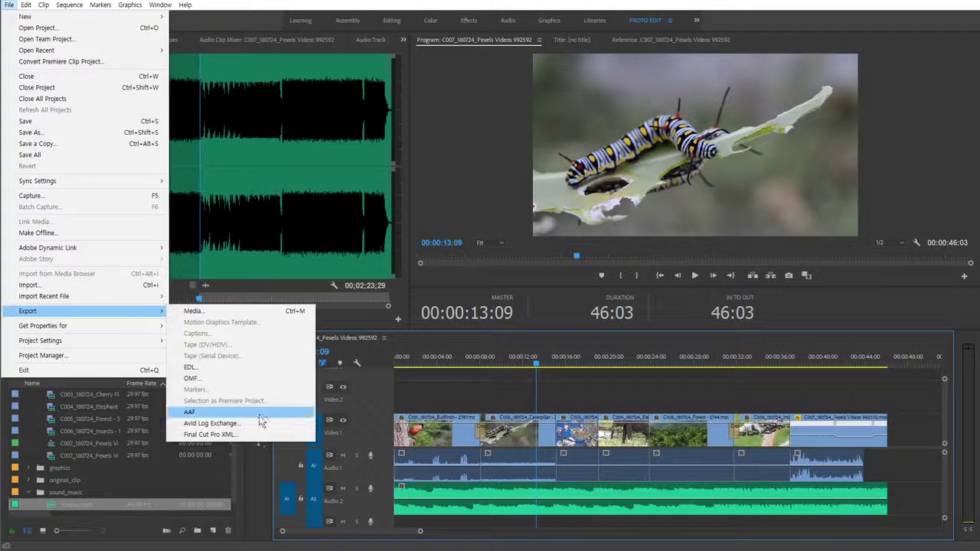
pyautogui.click(230, 434)
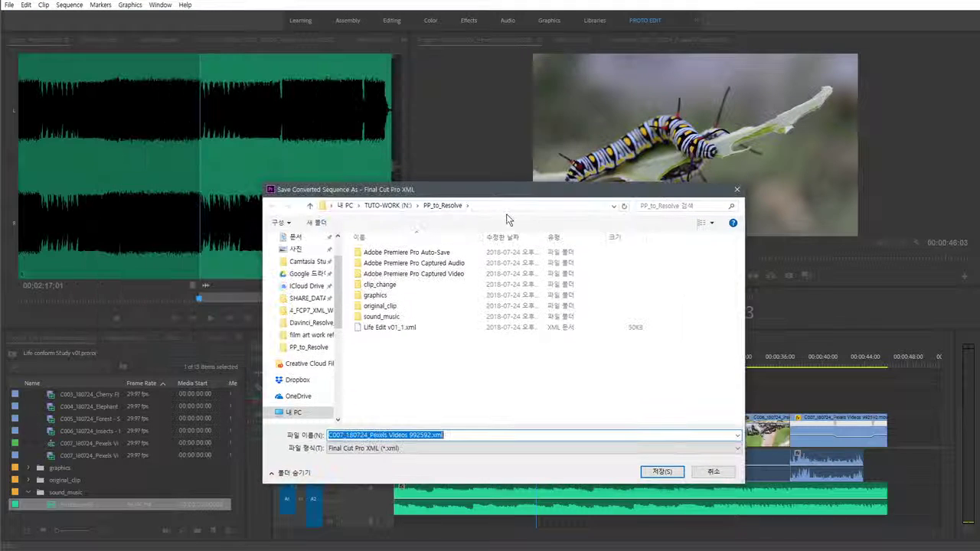
pyautogui.click(387, 205)
pyautogui.doubleClick(409, 296)
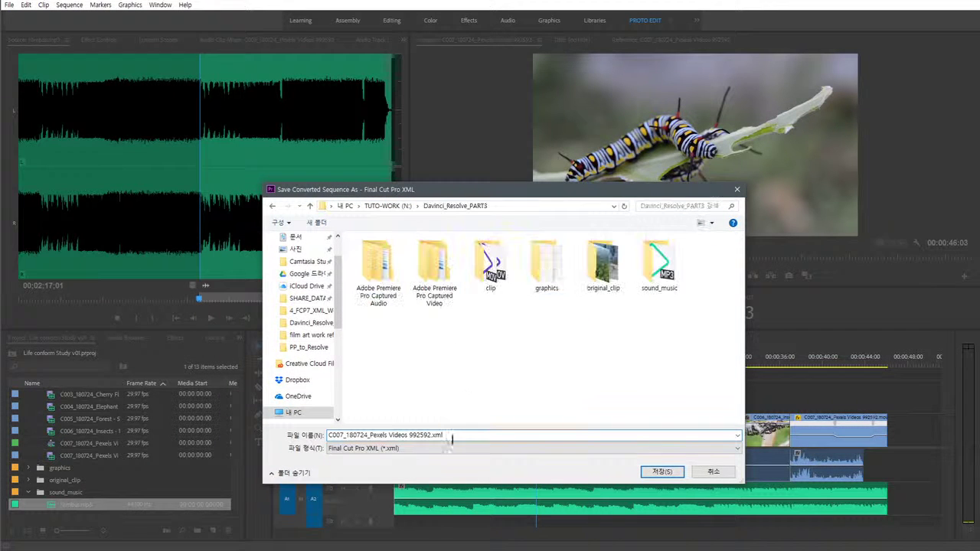
pyautogui.click(429, 435)
pyautogui.moveTo(430, 435); pyautogui.dragTo(276, 435)
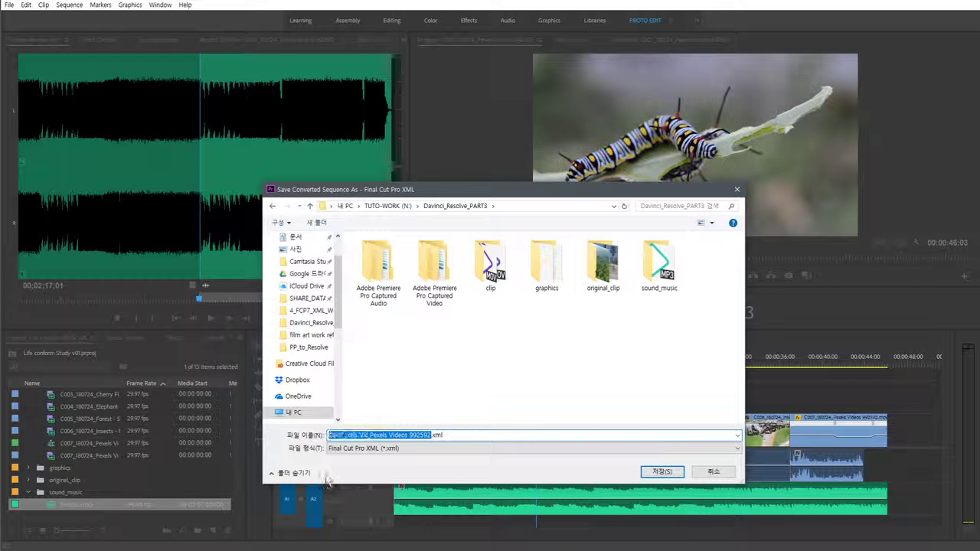
pyautogui.click(714, 471)
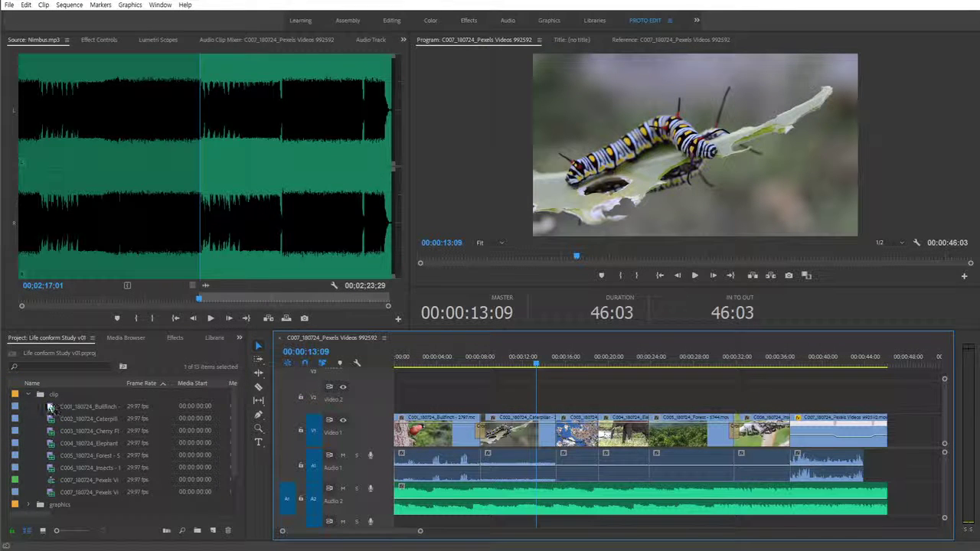
# Move the sequence out of the clip bin to the project's top level and collapse the bins.
pyautogui.click(77, 481)
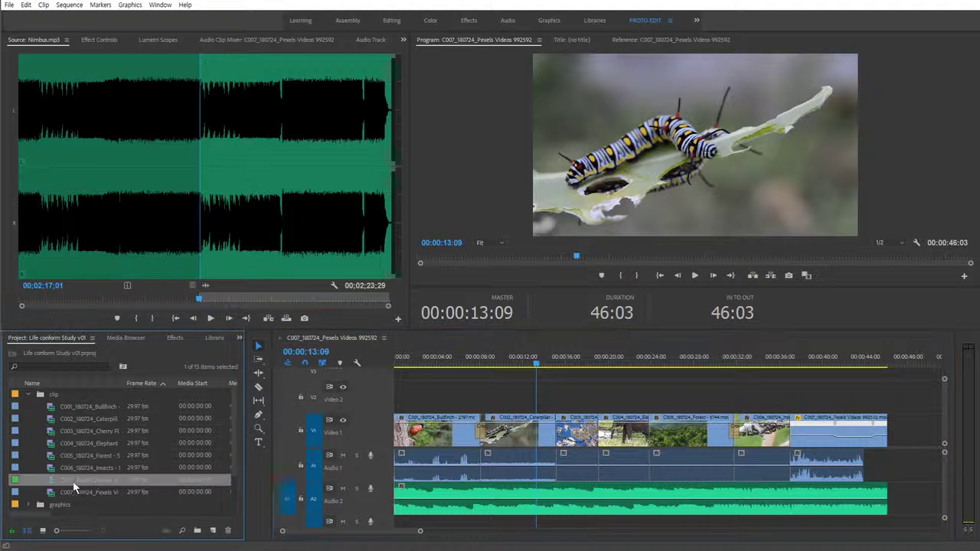
pyautogui.scroll(-3, 109, 480)
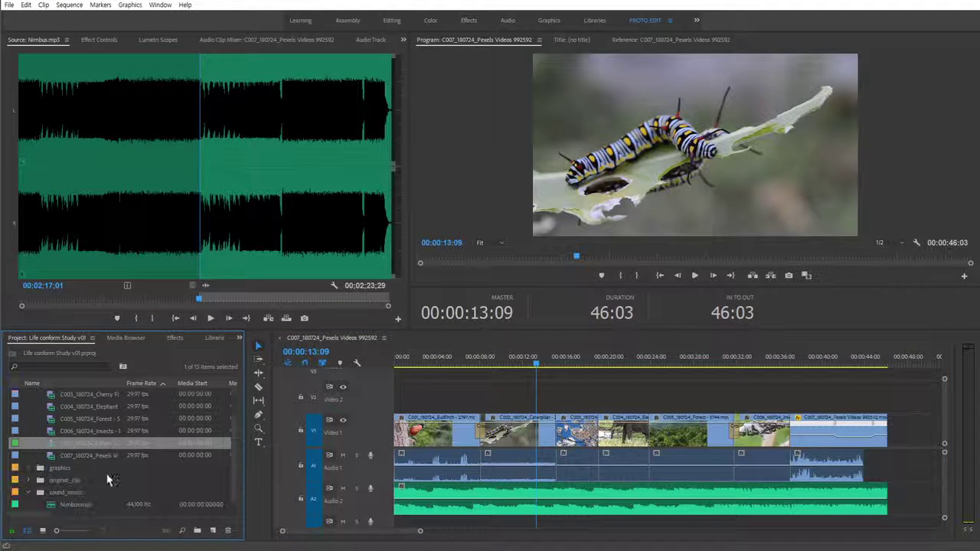
pyautogui.moveTo(31, 505); pyautogui.dragTo(31, 504)
pyautogui.click(29, 480)
pyautogui.scroll(3, 34, 432)
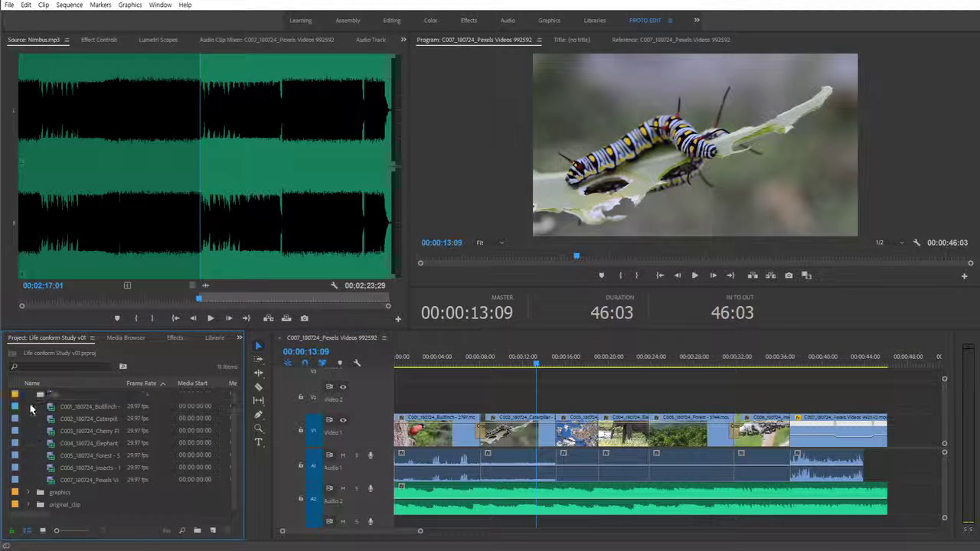
pyautogui.click(29, 395)
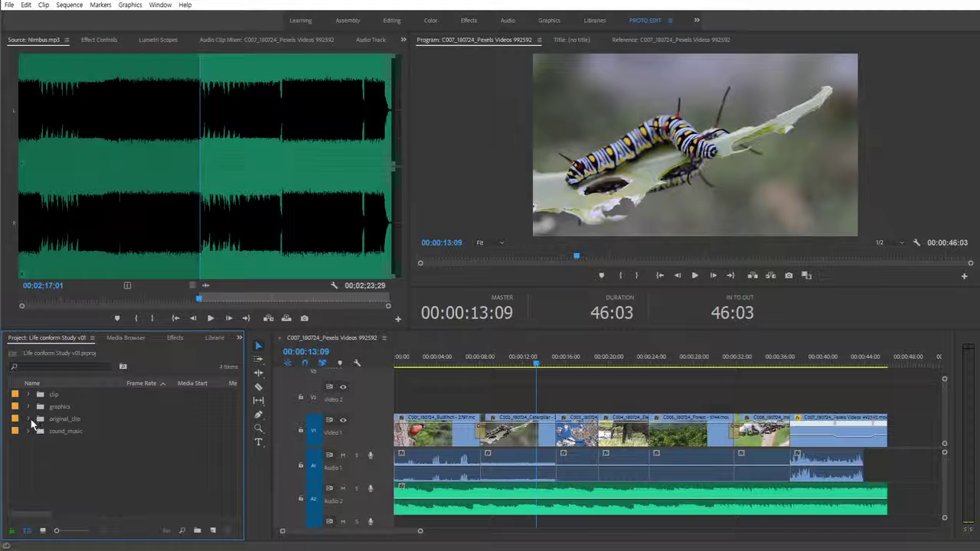
pyautogui.click(29, 431)
pyautogui.moveTo(73, 444); pyautogui.dragTo(71, 450)
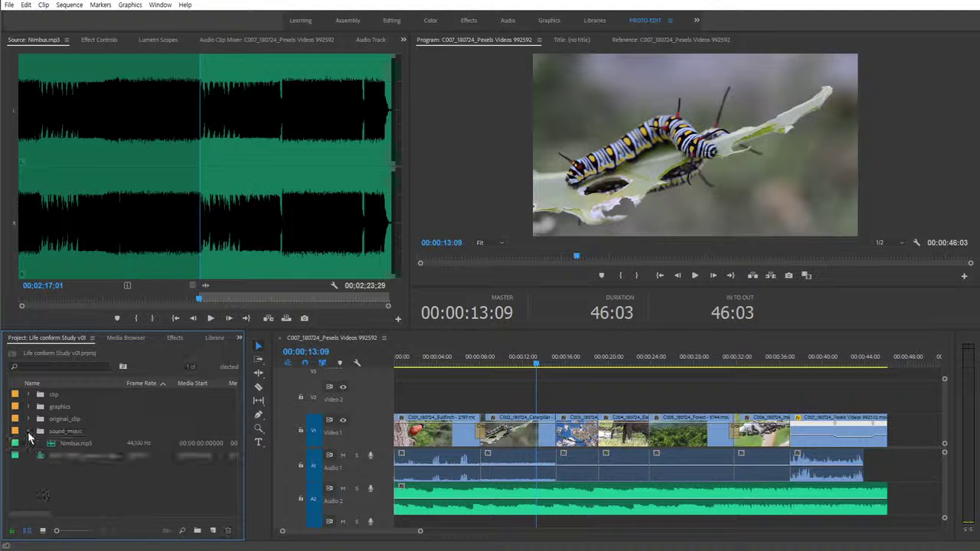
# Rename the sequence at the project's top level as Life Edit v01.
pyautogui.click(73, 446)
pyautogui.press('Return')
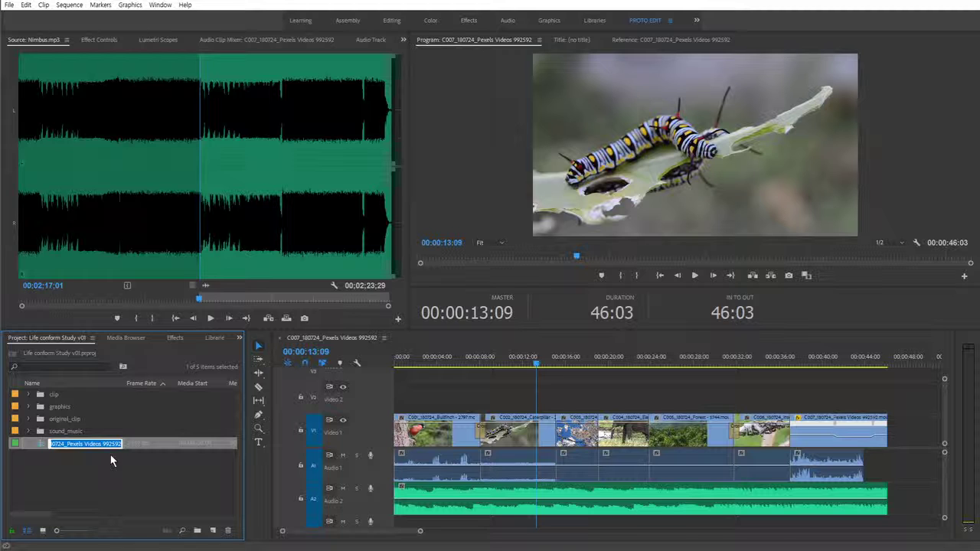
pyautogui.write('Life Edit v01')
pyautogui.press('Return')
pyautogui.click(111, 460)
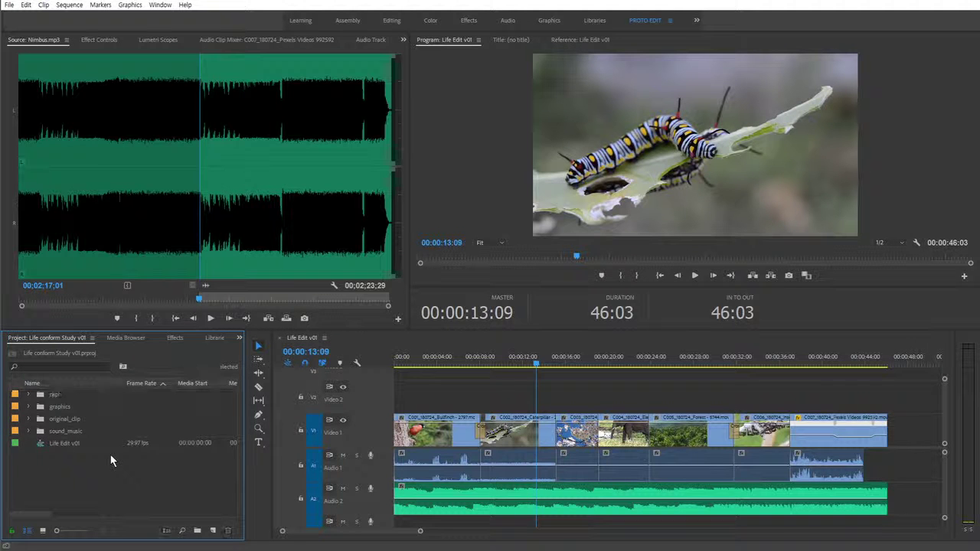
# Export the Life Edit v01 sequence as a Final Cut Pro XML named Life Edit v01.xml in N:\Davinci_Resolve_PART3.
pyautogui.click(54, 446)
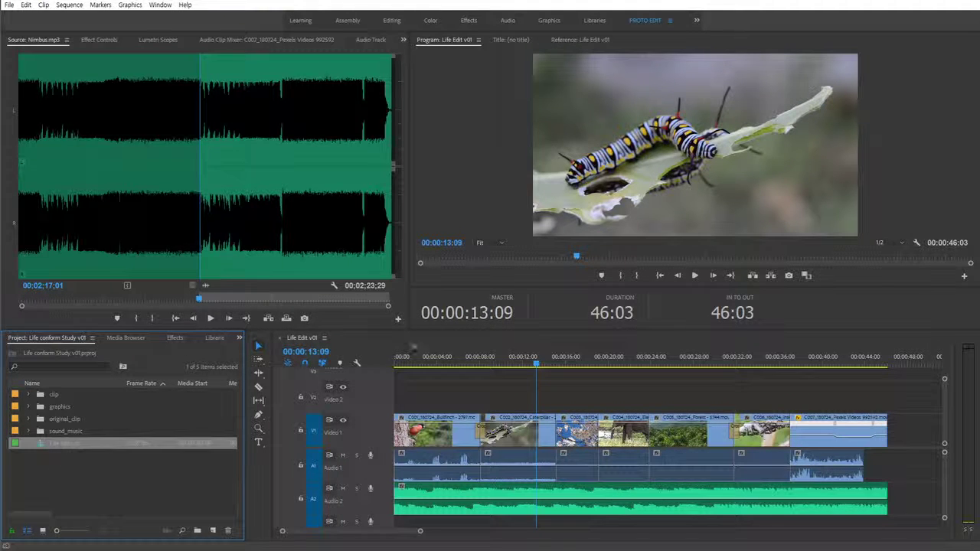
pyautogui.click(10, 4)
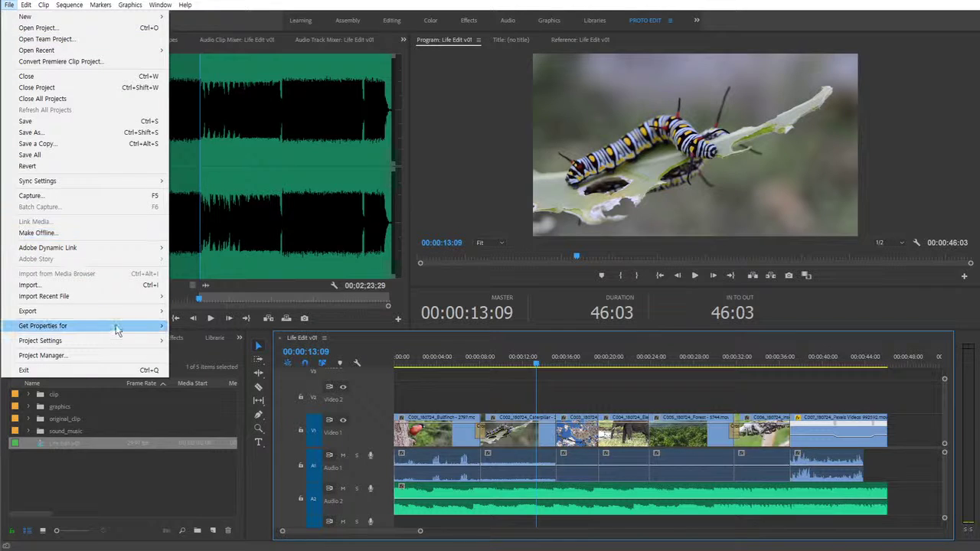
pyautogui.moveTo(124, 313)
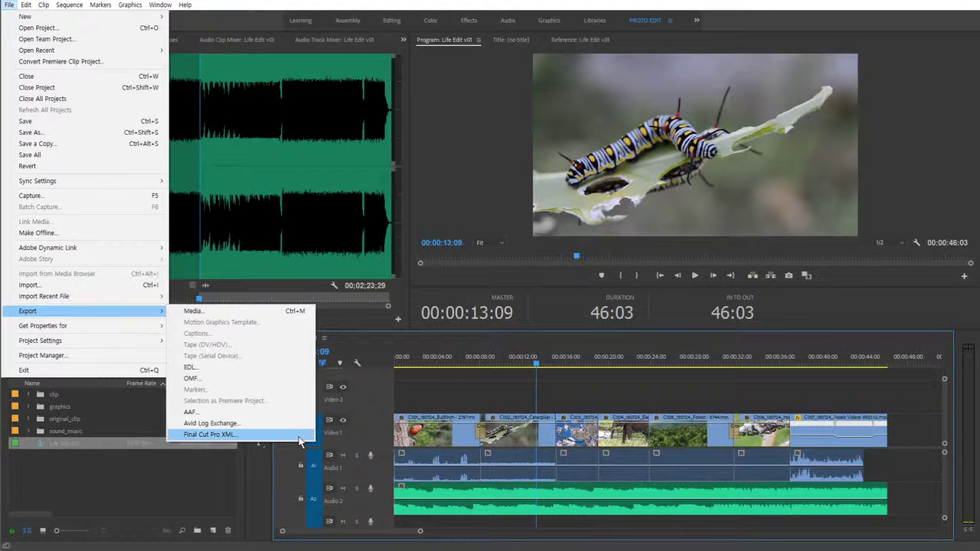
pyautogui.click(299, 442)
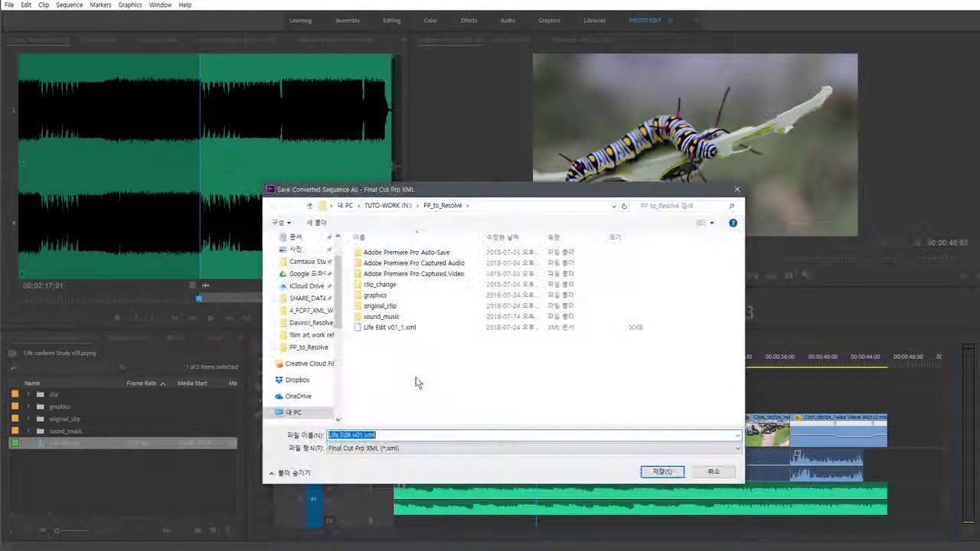
pyautogui.click(390, 206)
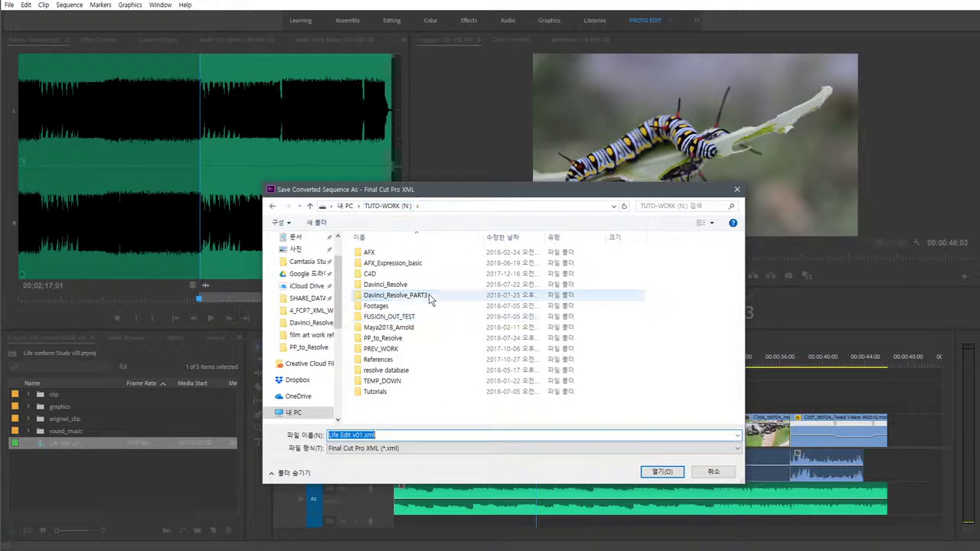
pyautogui.doubleClick(429, 298)
pyautogui.click(662, 473)
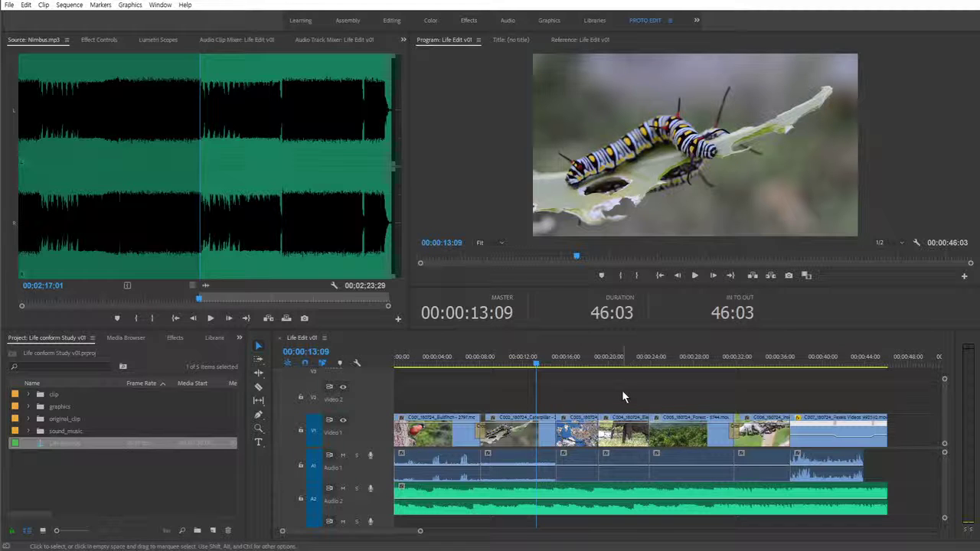
# Switch to the Davinci_Resolve_PART3 folder in File Explorer to check the exported XML, with Premiere Pro minimized.
pyautogui.hotkey('alt', 'Tab')
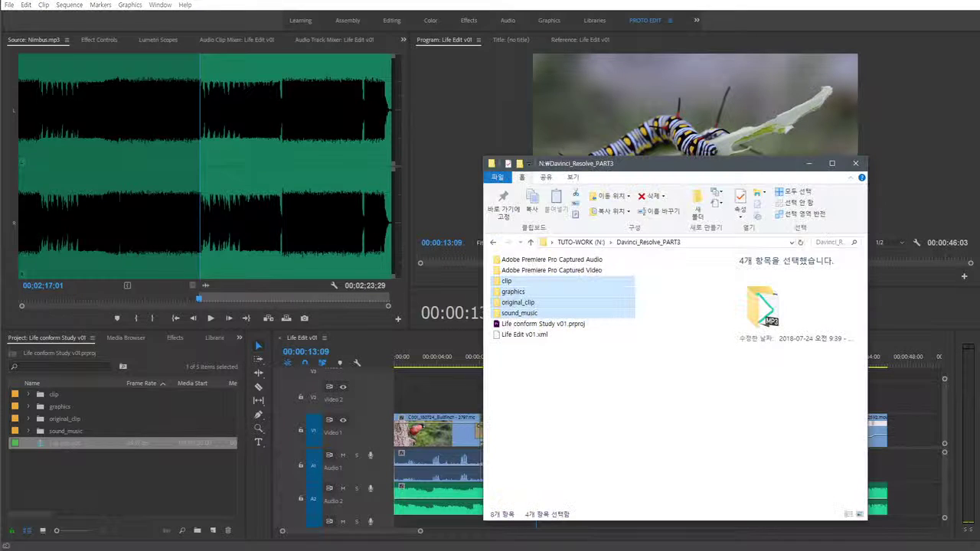
pyautogui.click(569, 411)
pyautogui.hotkey('alt', 'Tab')
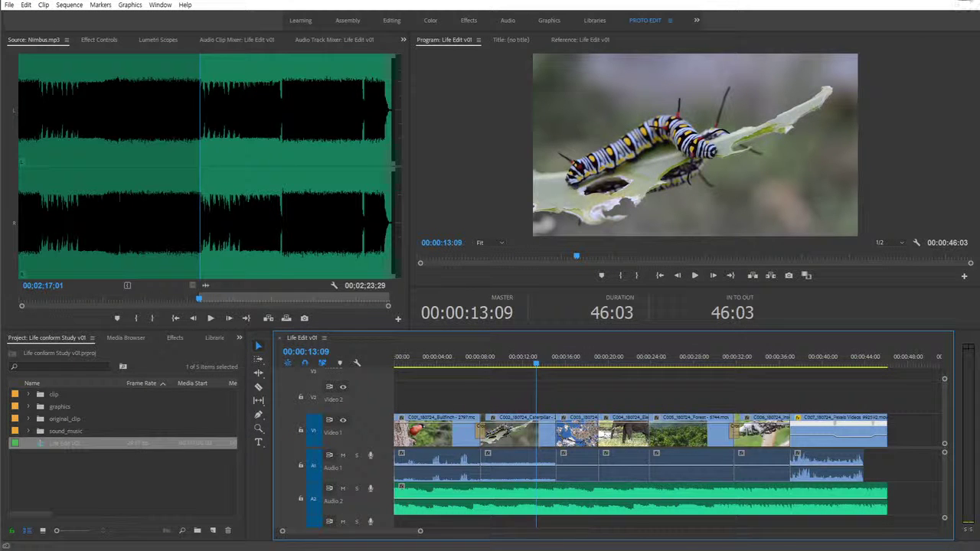
pyautogui.click(974, 2)
pyautogui.click(458, 285)
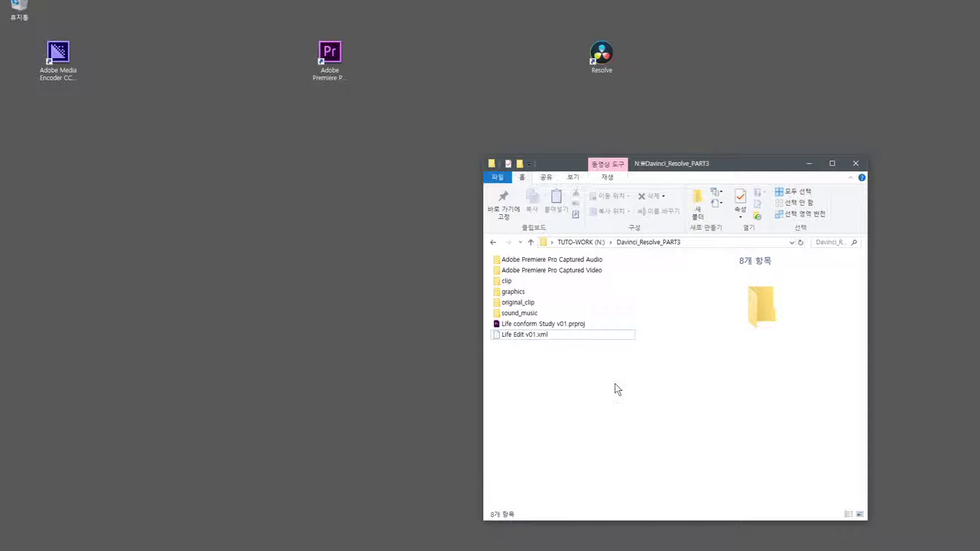
pyautogui.moveTo(677, 166); pyautogui.dragTo(520, 120)
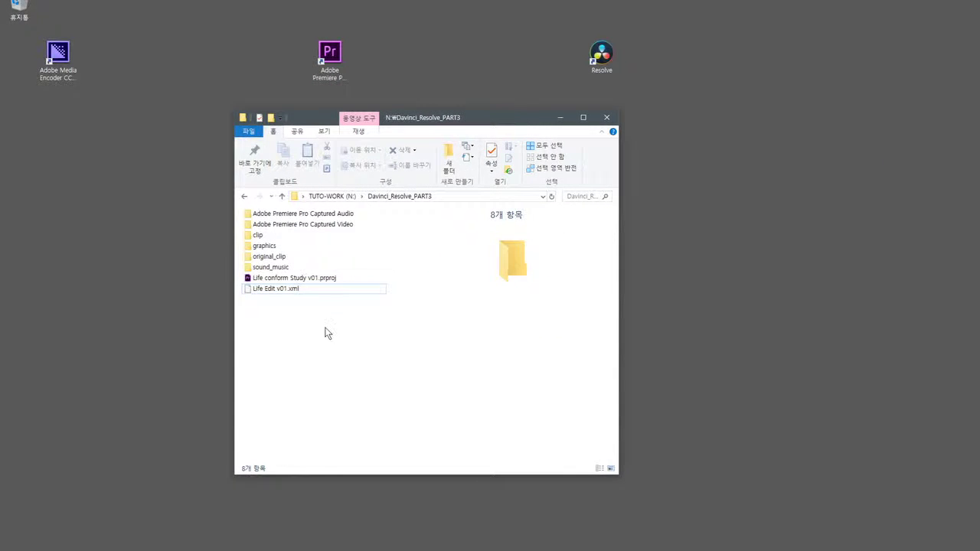
# Open Life Edit v01.xml in WordPad and look through its sequence, frame rate and codec entries.
pyautogui.click(315, 289)
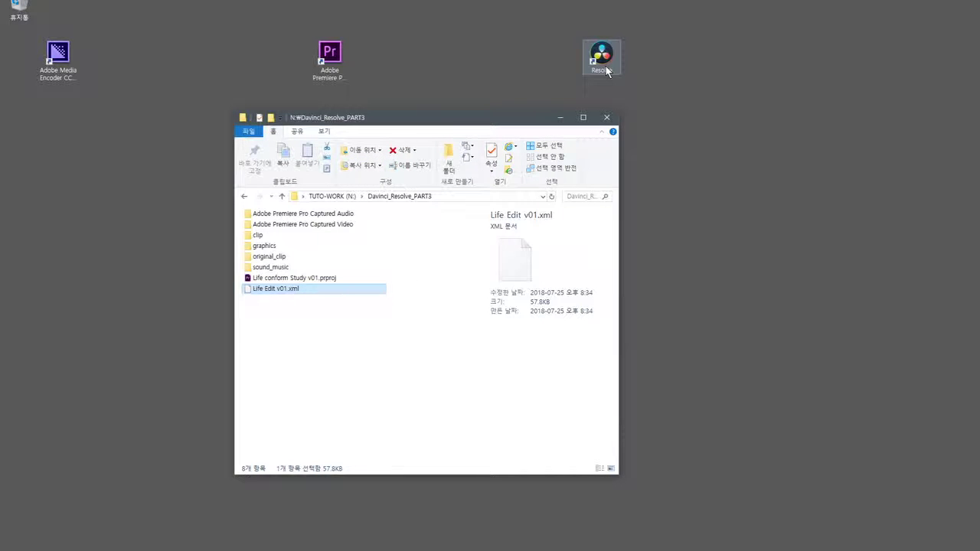
pyautogui.rightClick(300, 288)
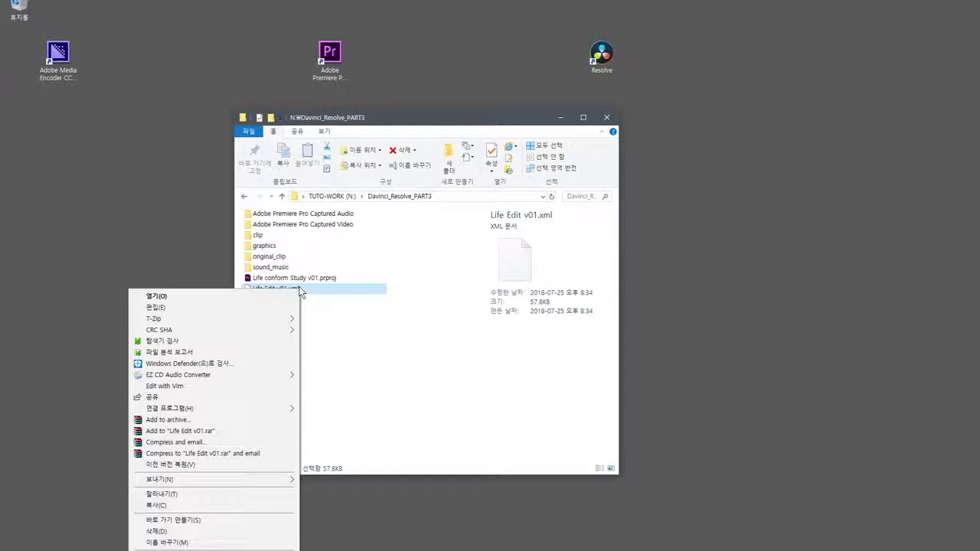
pyautogui.moveTo(278, 409)
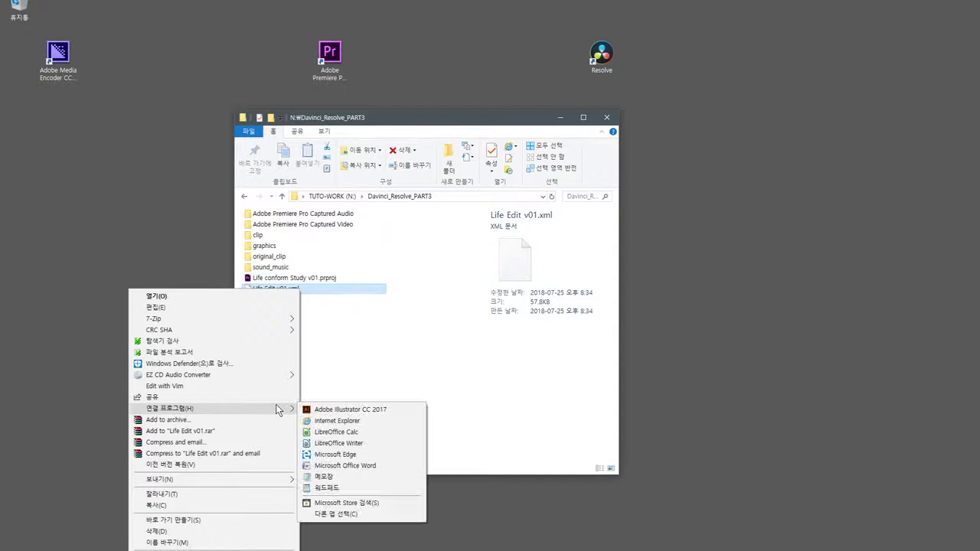
pyautogui.click(373, 488)
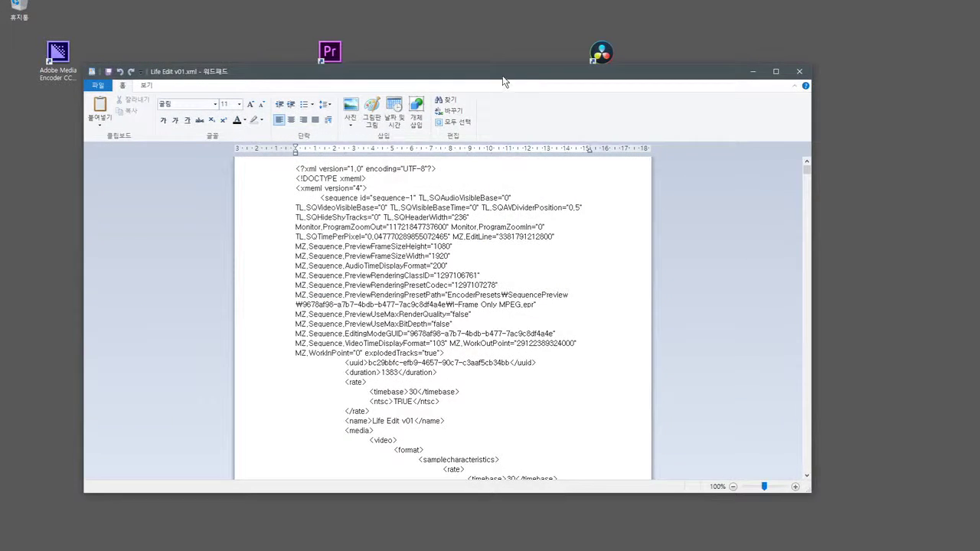
pyautogui.moveTo(503, 77); pyautogui.dragTo(647, 53)
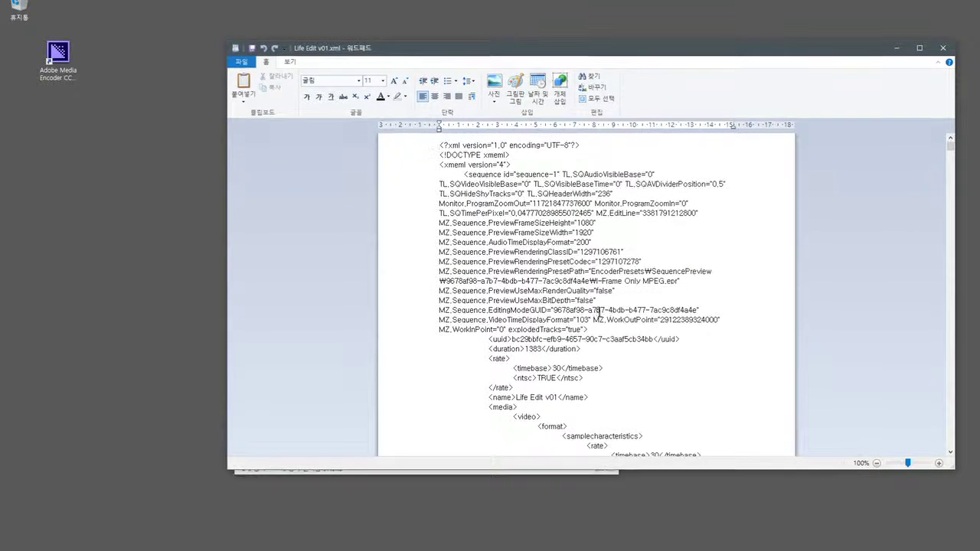
pyautogui.scroll(-3, 591, 324)
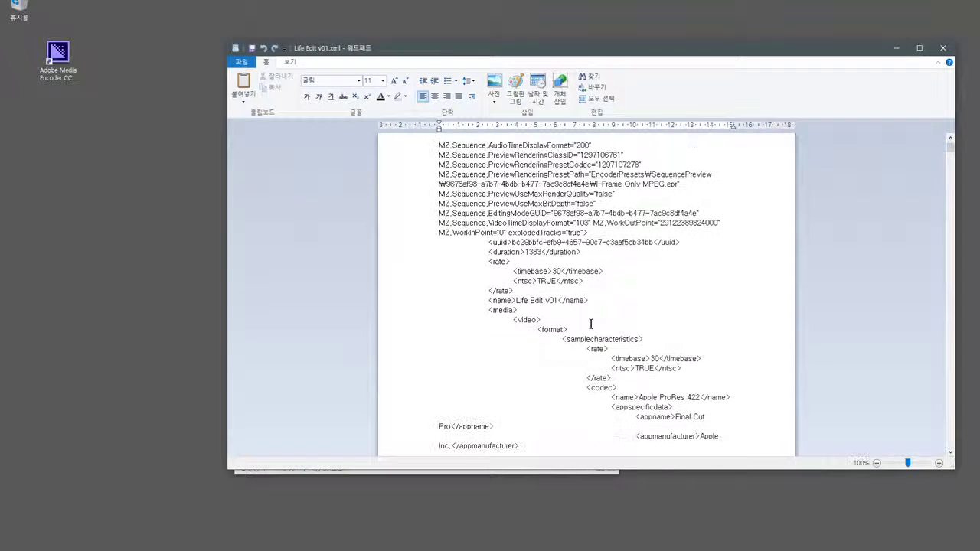
pyautogui.scroll(-15, 590, 322)
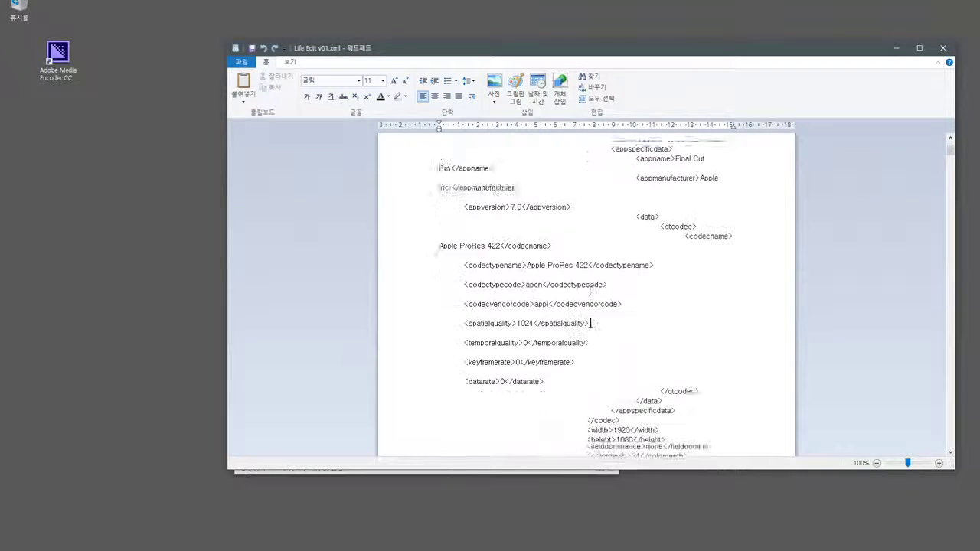
# Examine the pathurl entry of C001_180724_Bullfinch - 2797.mov in the XML, highlighting its file name and clip folder.
pyautogui.scroll(-5, 590, 322)
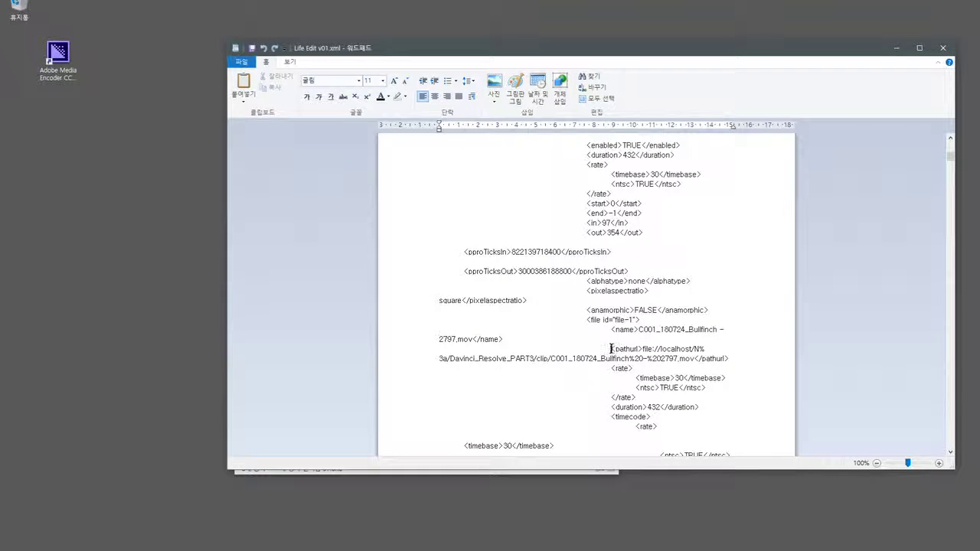
pyautogui.moveTo(611, 349); pyautogui.dragTo(737, 362)
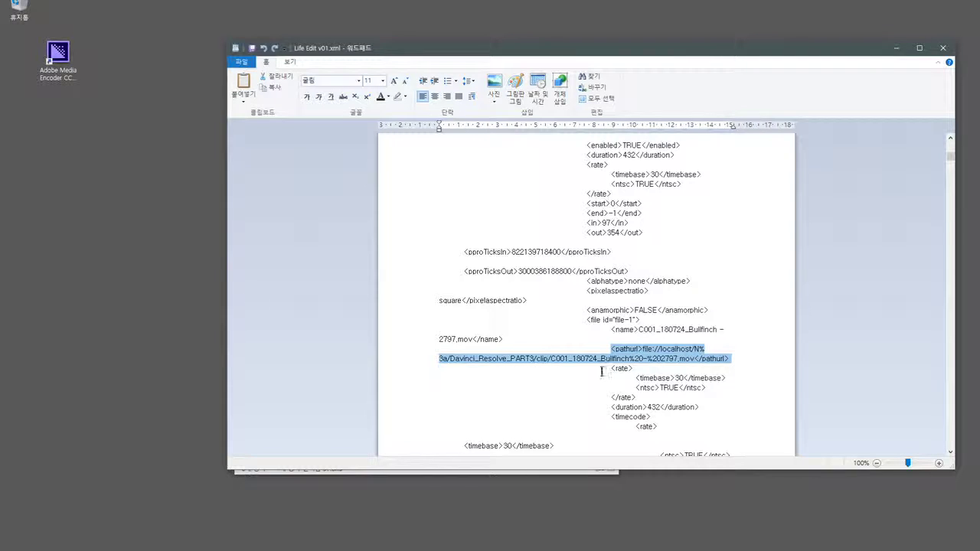
pyautogui.click(553, 360)
pyautogui.moveTo(553, 360); pyautogui.dragTo(687, 358)
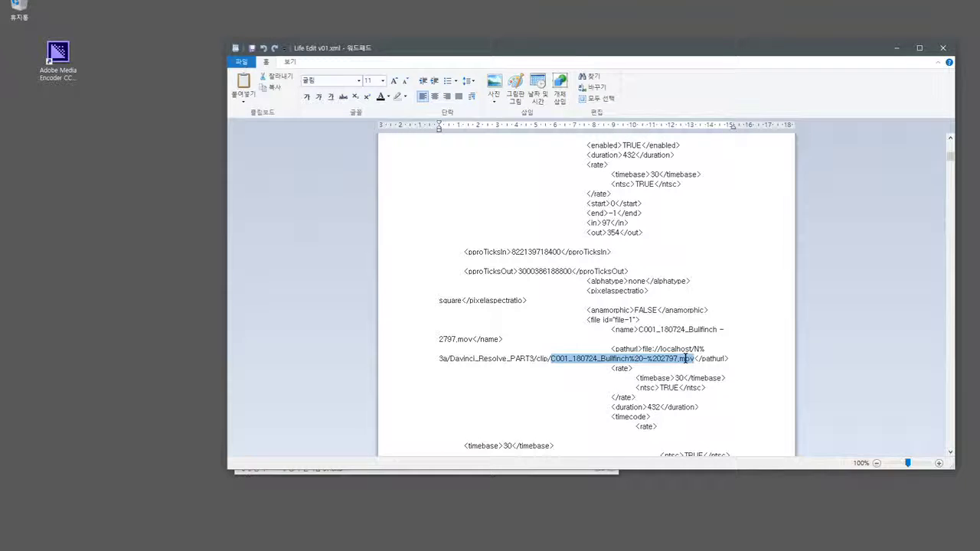
pyautogui.click(546, 361)
pyautogui.moveTo(653, 351); pyautogui.dragTo(550, 360)
pyautogui.click(539, 360)
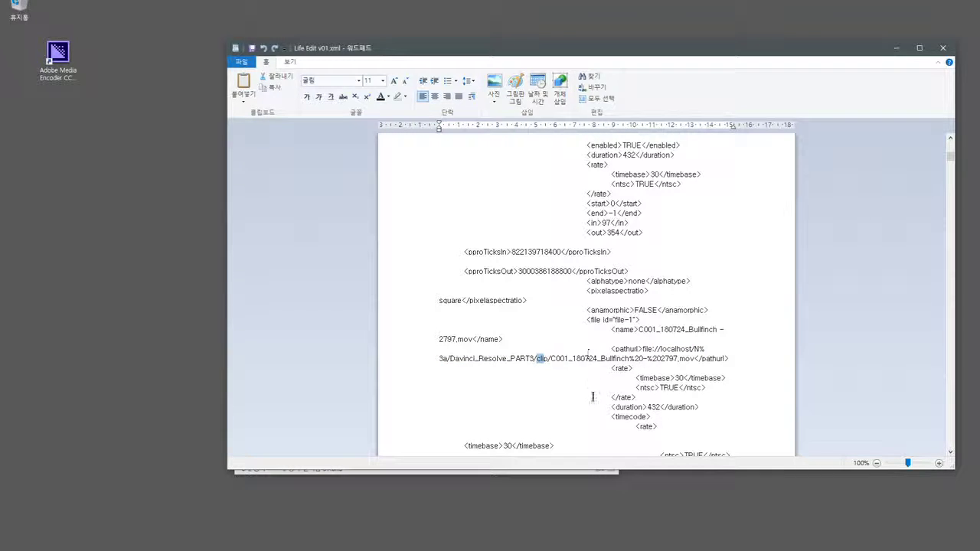
# Compare the XML path with the clip folder in File Explorer, placed beside WordPad, checking the Bullfinch clip and folder address.
pyautogui.click(582, 471)
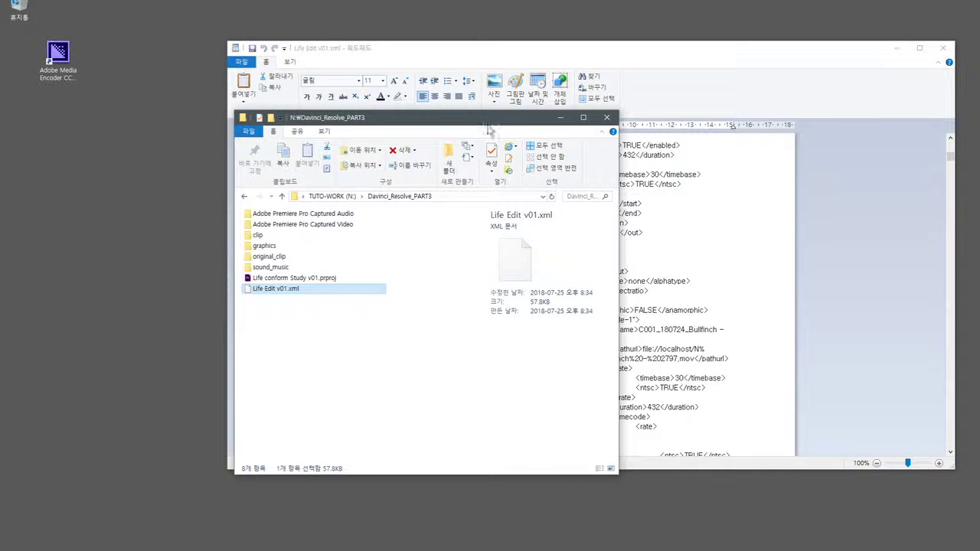
pyautogui.moveTo(468, 120); pyautogui.dragTo(355, 148)
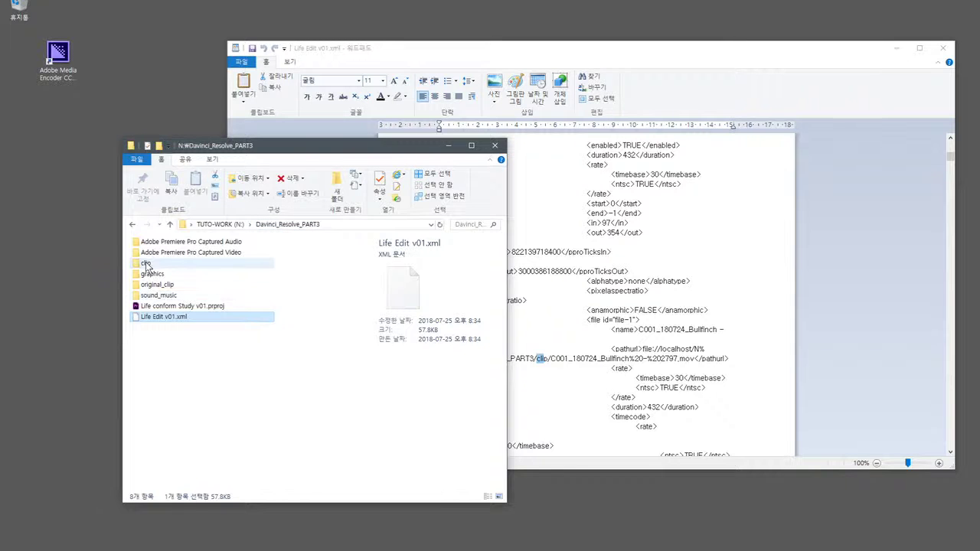
pyautogui.doubleClick(226, 262)
pyautogui.click(211, 242)
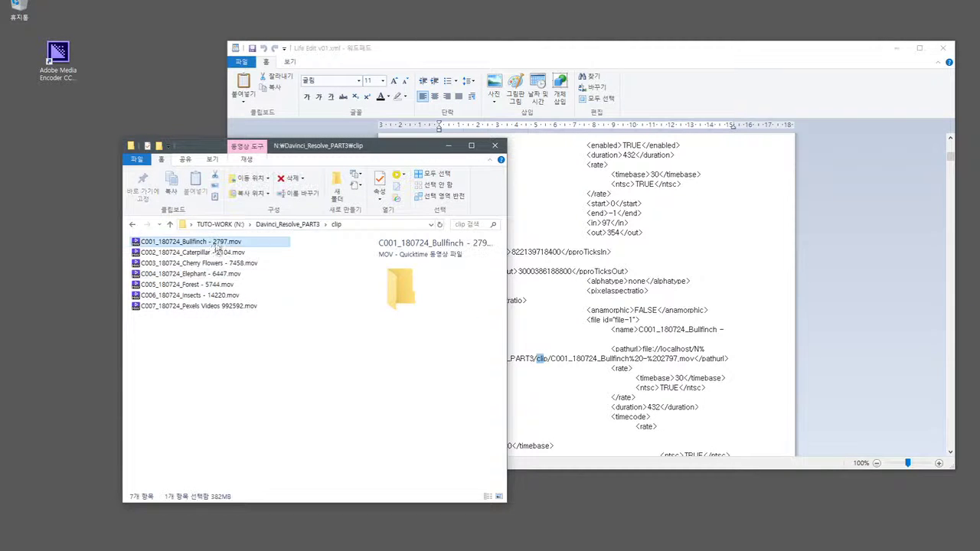
pyautogui.moveTo(322, 157); pyautogui.dragTo(234, 160)
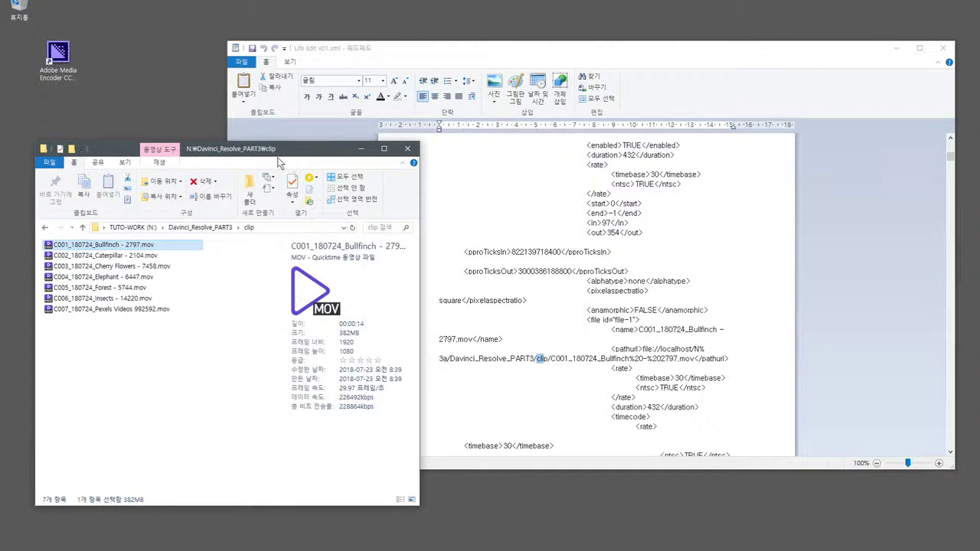
pyautogui.moveTo(282, 150); pyautogui.dragTo(319, 160)
pyautogui.click(316, 240)
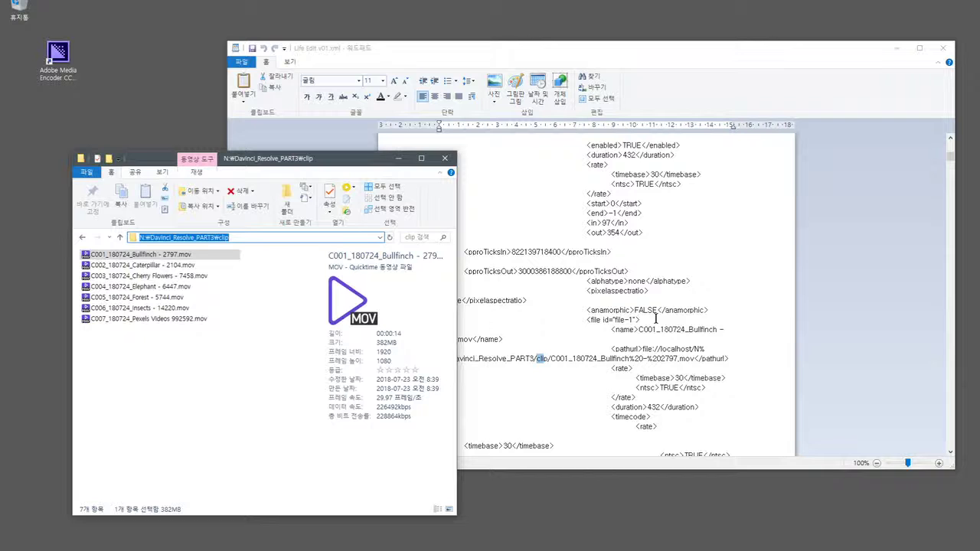
pyautogui.click(308, 357)
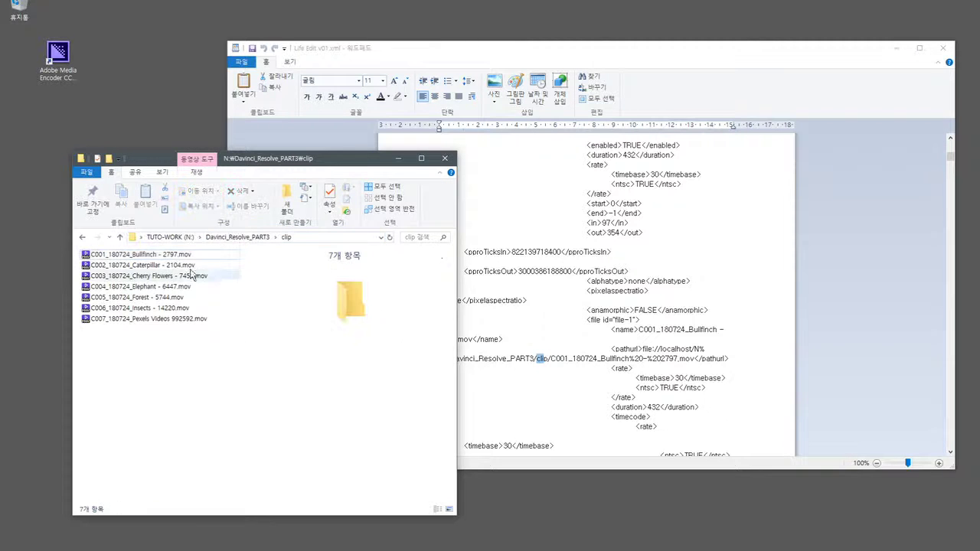
# Rename the clip folder in Davinci_Resolve_PART3 as clip_moved.
pyautogui.click(225, 239)
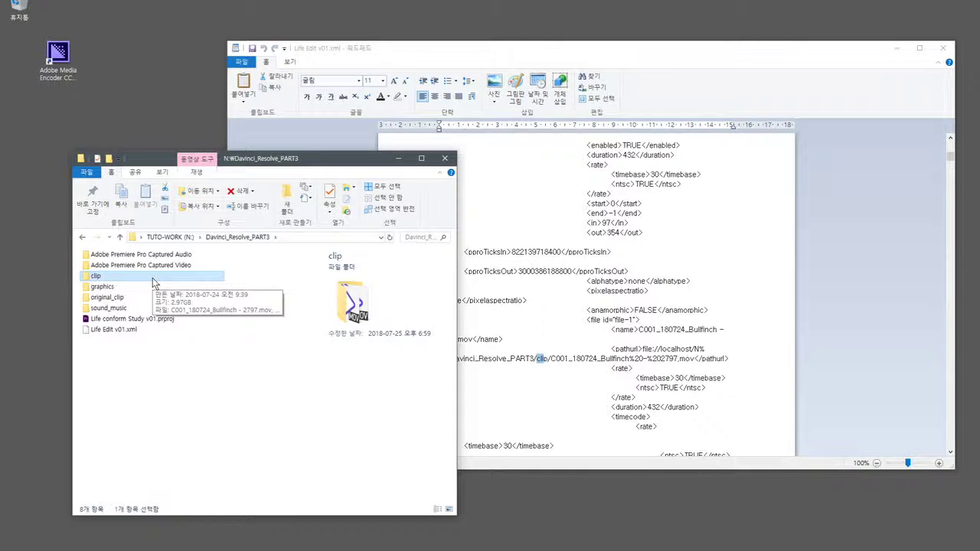
pyautogui.press('F2')
pyautogui.press('End')
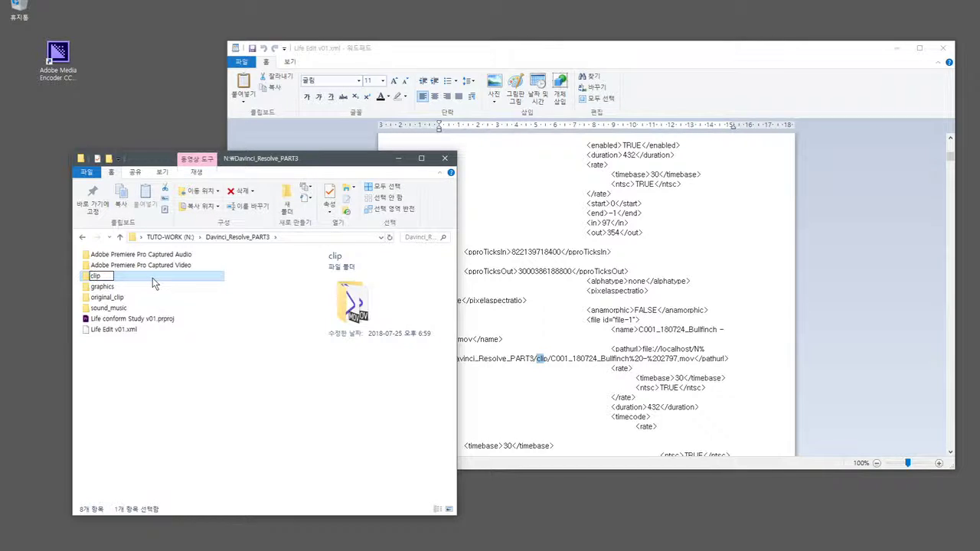
pyautogui.write('_moved')
pyautogui.press('Return')
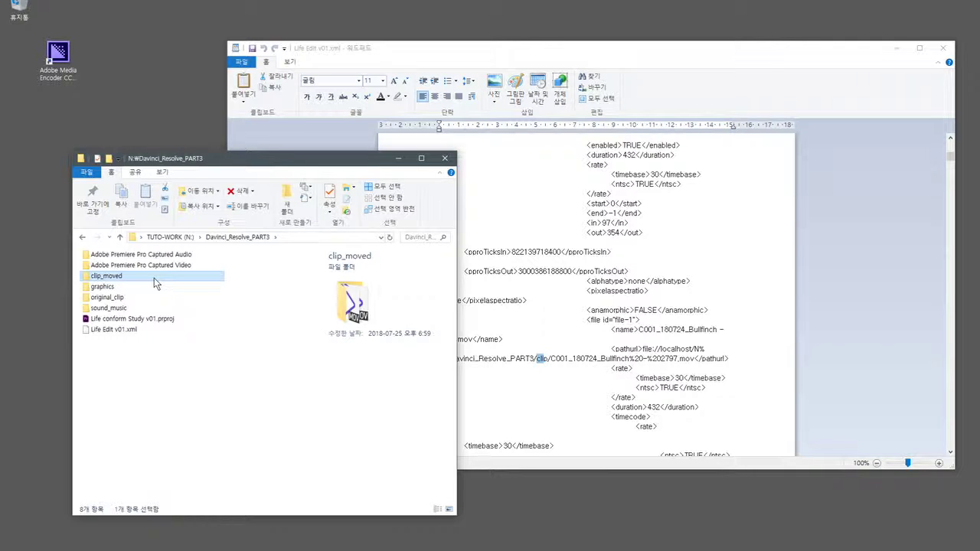
# Check the clip folder name in the Bullfinch clip's XML path against the renamed clip_moved folder.
pyautogui.click(522, 392)
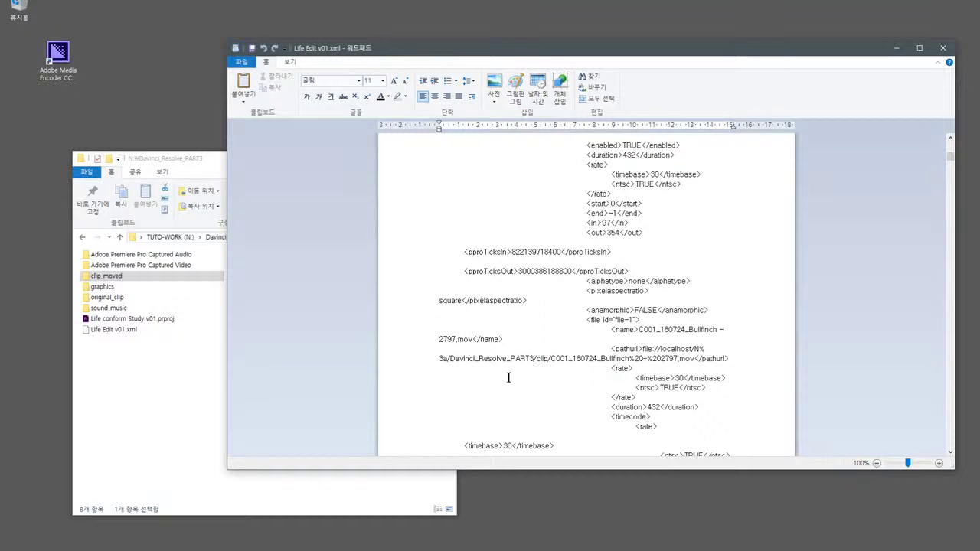
pyautogui.click(148, 371)
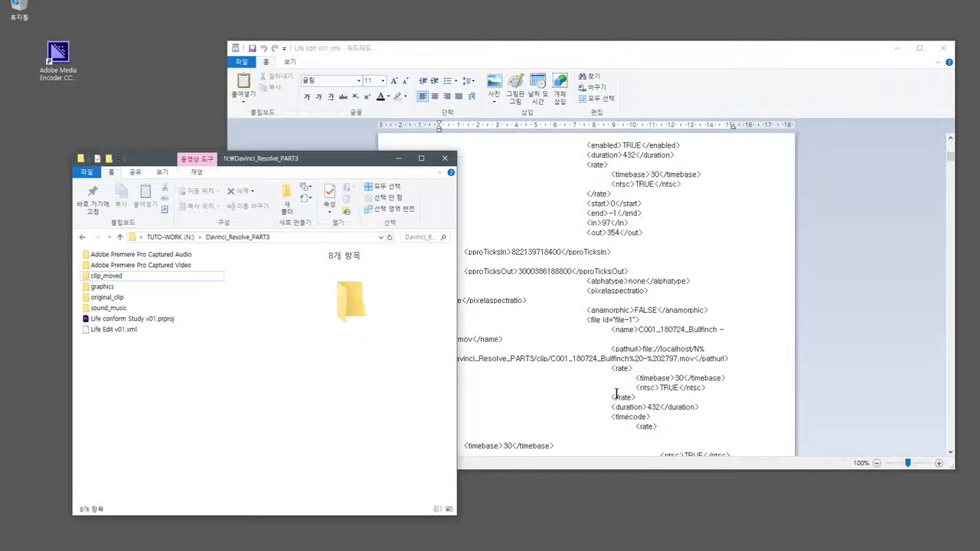
pyautogui.click(543, 359)
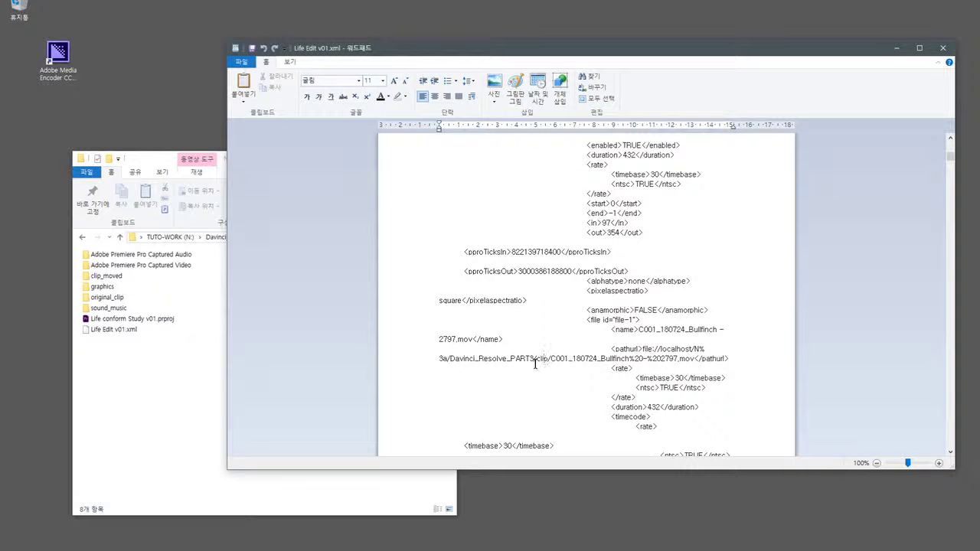
pyautogui.doubleClick(542, 358)
pyautogui.click(513, 213)
# Close the XML in WordPad and launch DaVinci Resolve.
pyautogui.click(942, 47)
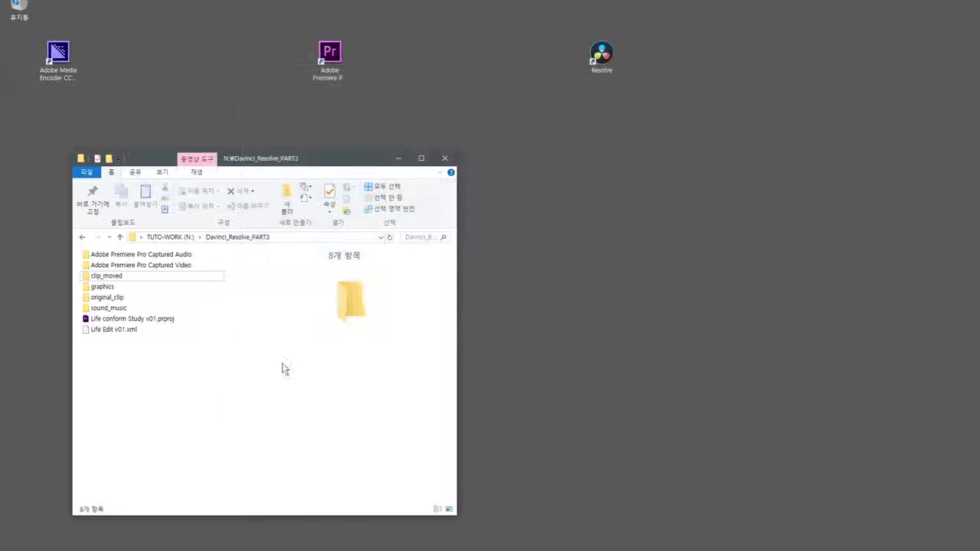
pyautogui.click(138, 276)
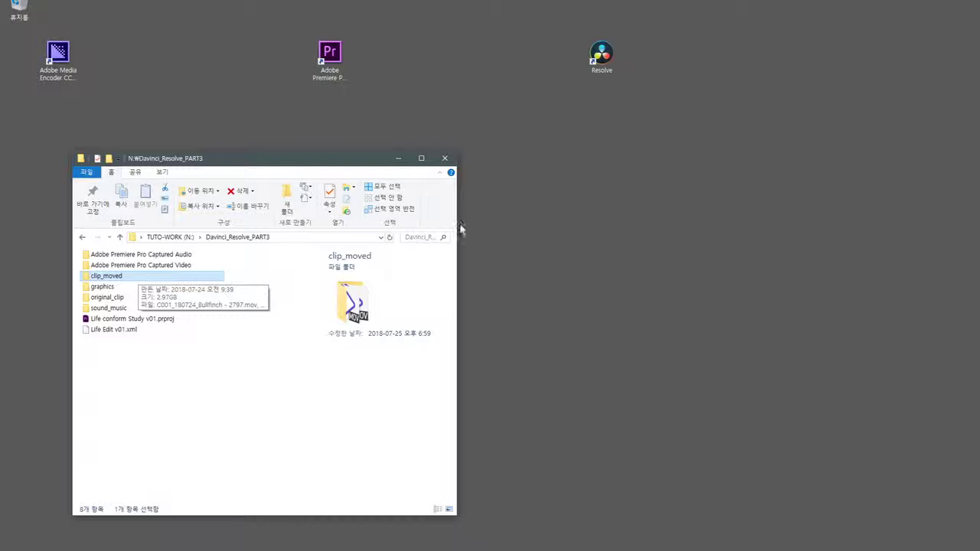
pyautogui.doubleClick(603, 58)
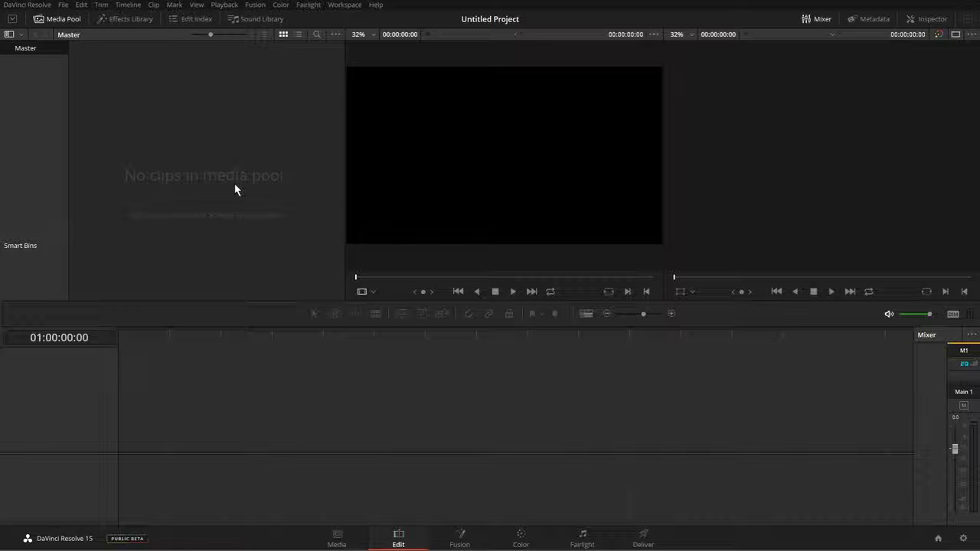
# Import Life Edit v01.xml from N:\Davinci_Resolve_PART3 as a timeline, automatically setting project settings and importing source clips.
pyautogui.hotkey('ctrl', 'shift', 'i')
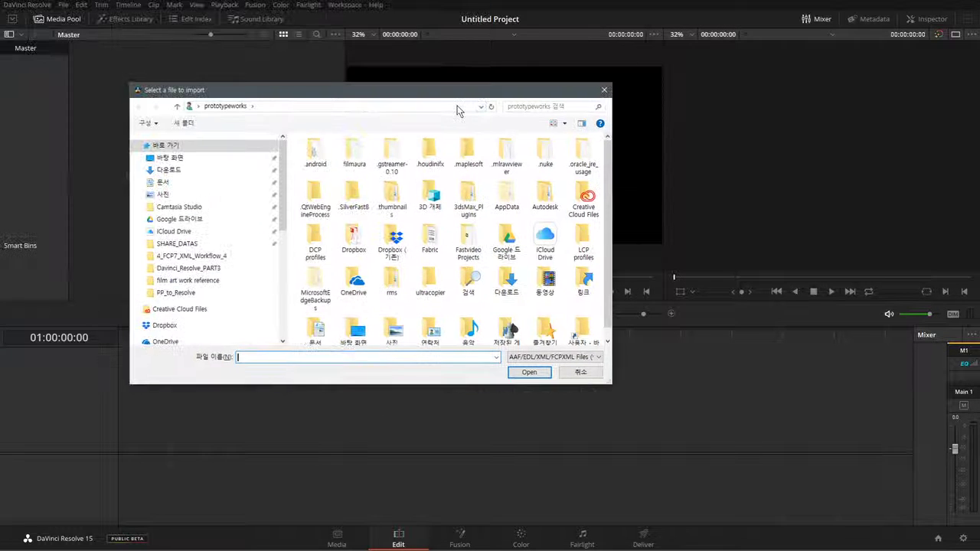
pyautogui.click(458, 111)
pyautogui.write('n바')
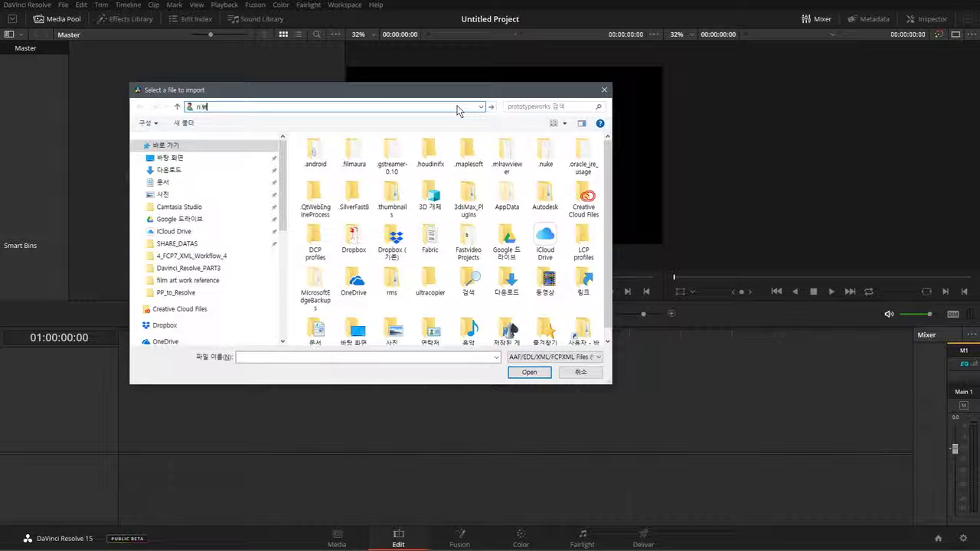
pyautogui.press('Return')
pyautogui.doubleClick(383, 196)
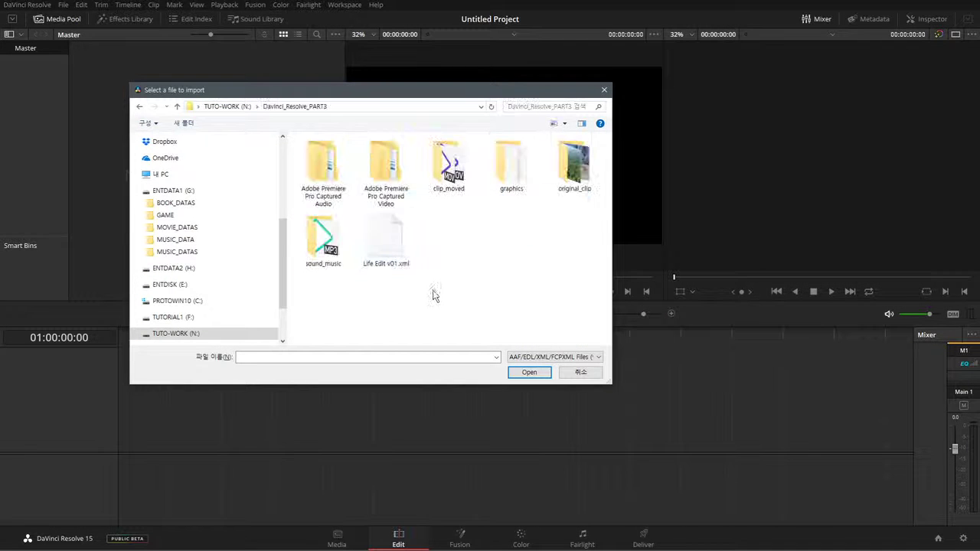
pyautogui.click(385, 253)
pyautogui.click(543, 378)
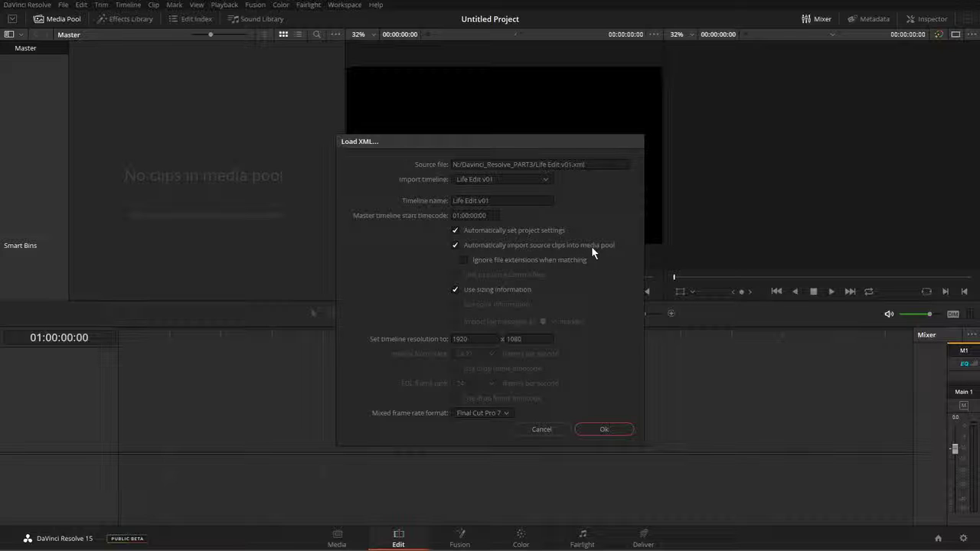
pyautogui.click(469, 245)
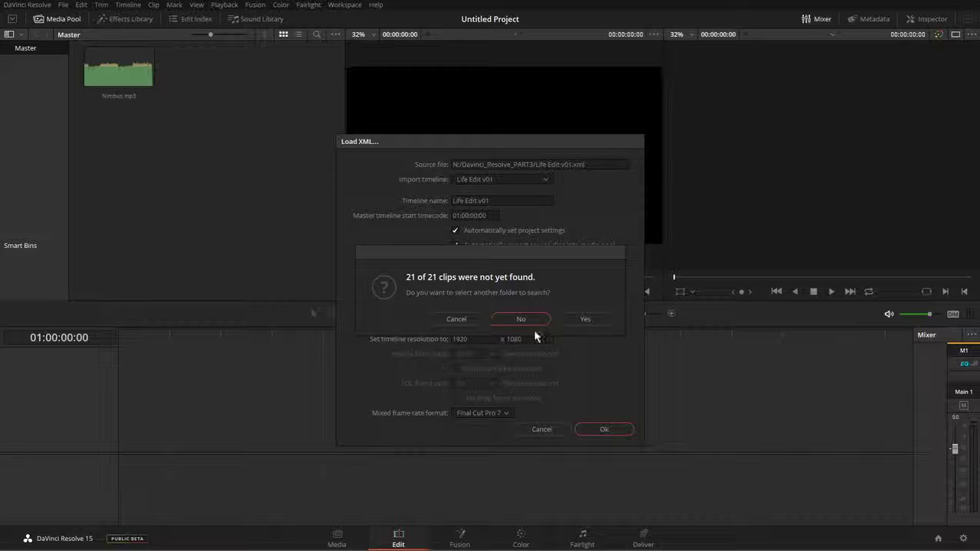
# Choose the clip_moved folder in N:\Davinci_Resolve_PART3 as the search location for the missing source clips and finish the import.
pyautogui.click(578, 320)
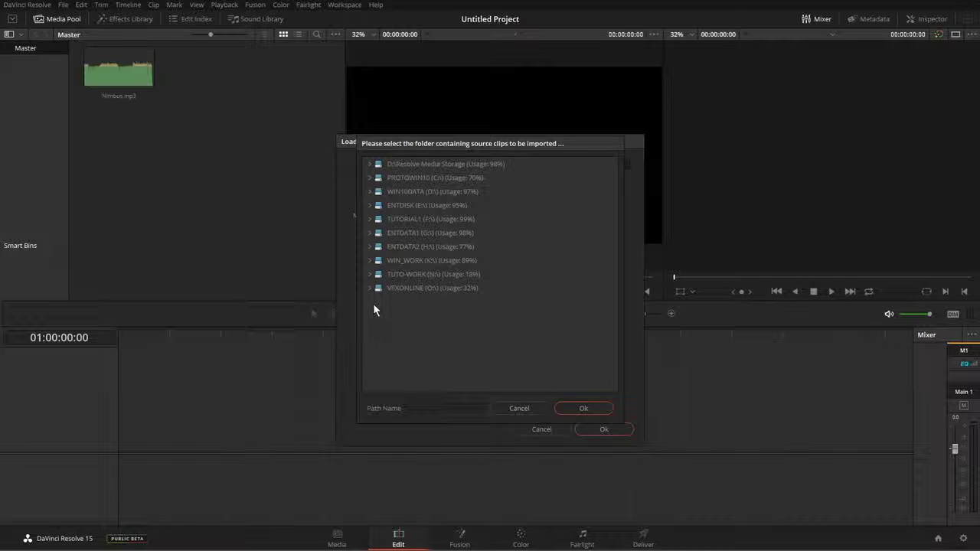
pyautogui.click(370, 274)
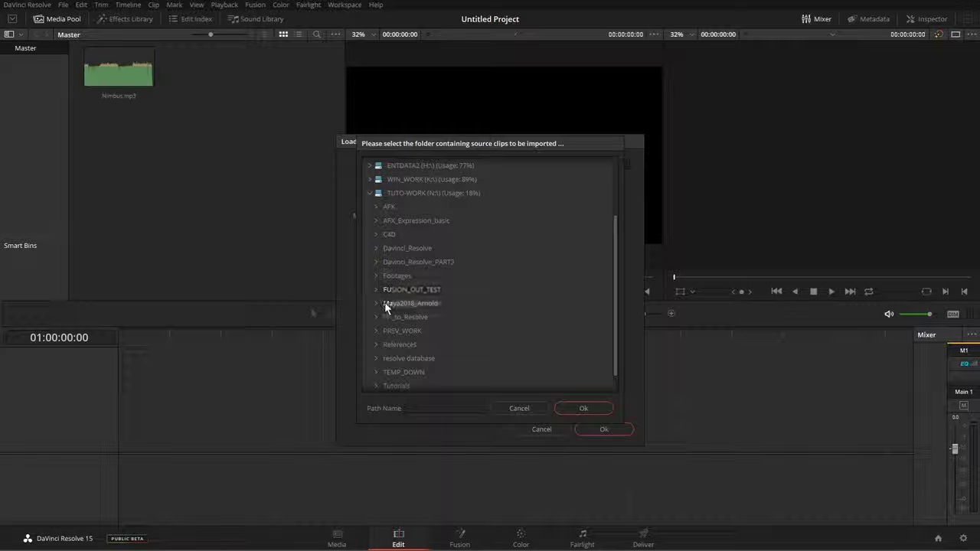
pyautogui.click(375, 261)
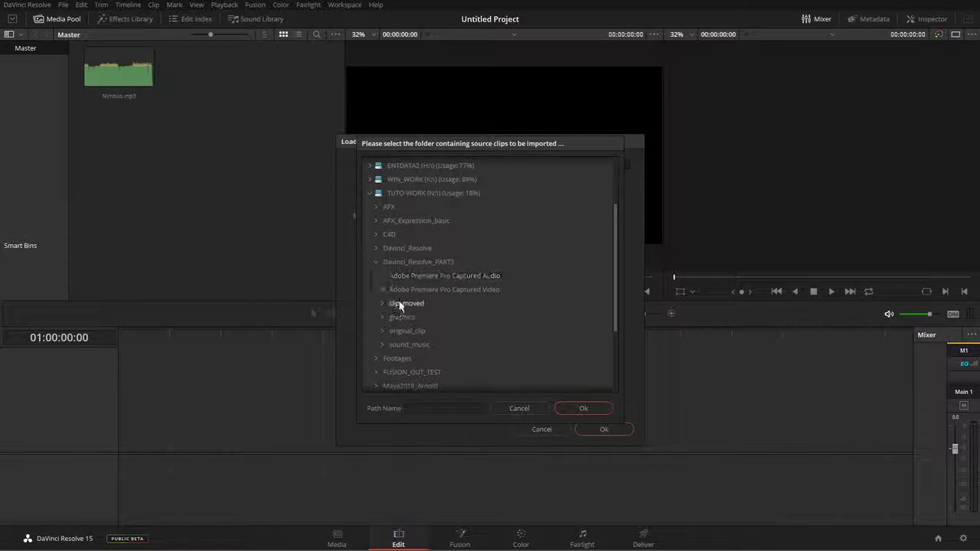
pyautogui.click(401, 303)
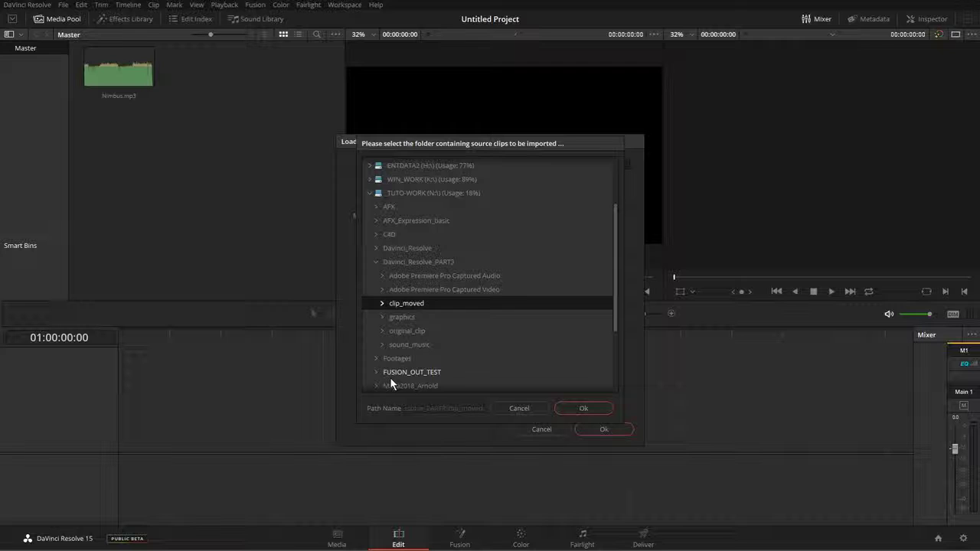
pyautogui.click(584, 409)
pyautogui.press('Return')
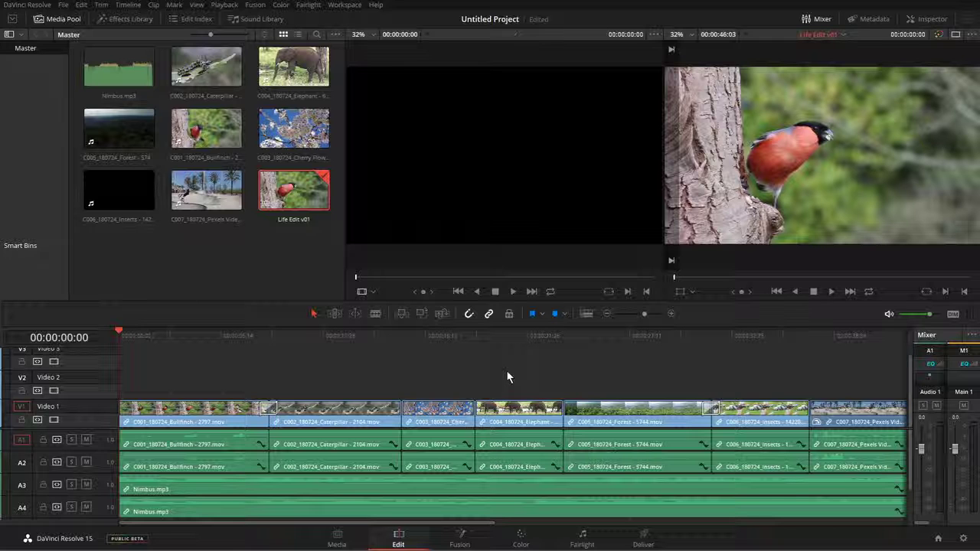
# Look over the whole imported timeline and clear the Life Edit v01 timeline and its clips from the media pool.
pyautogui.scroll(-1, 506, 369)
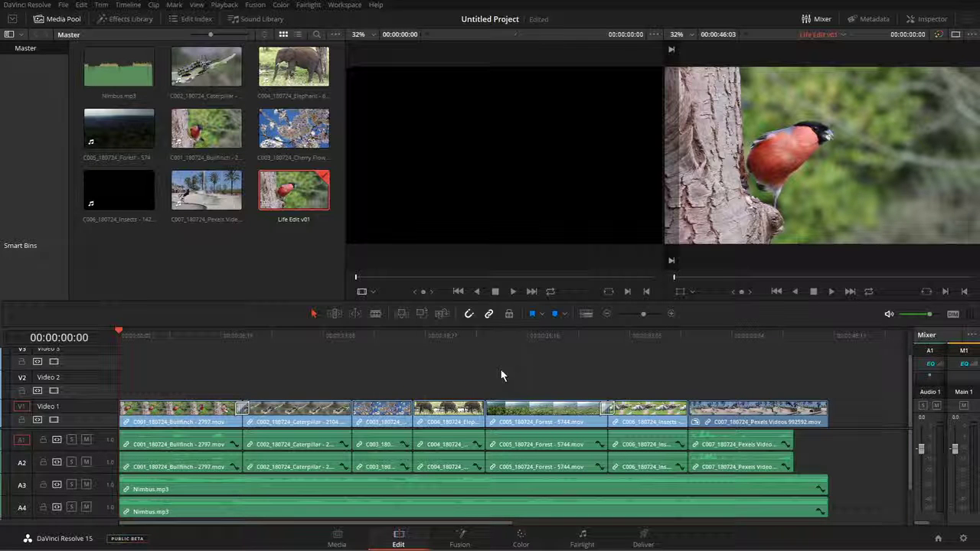
pyautogui.click(317, 278)
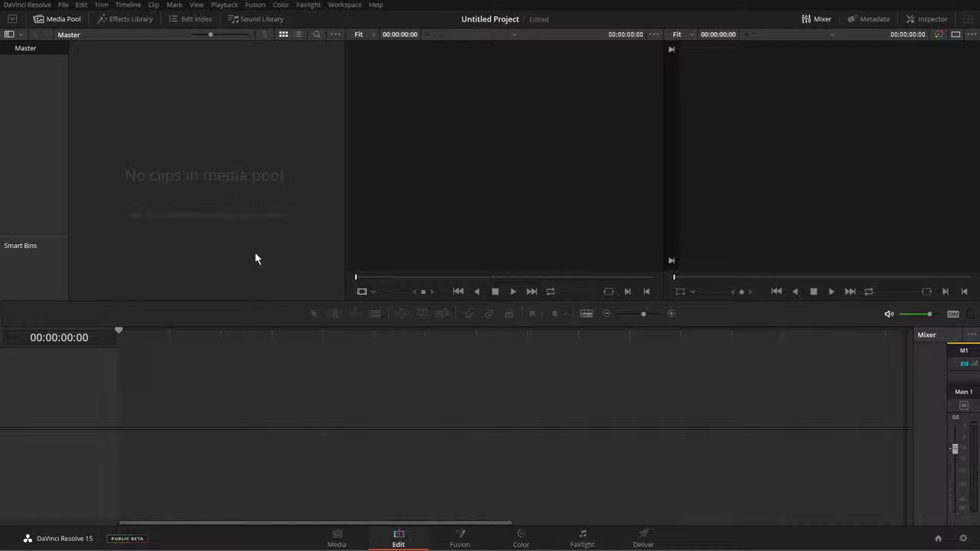
# Import Life Edit v01.xml again with the same load settings, declining to search another folder for the missing clips.
pyautogui.hotkey('ctrl', 'shift', 'i')
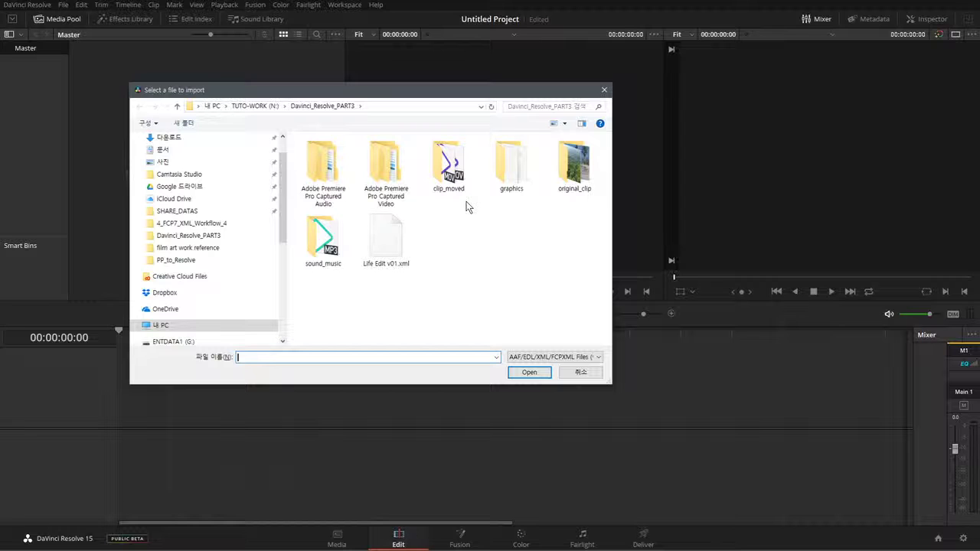
pyautogui.doubleClick(386, 239)
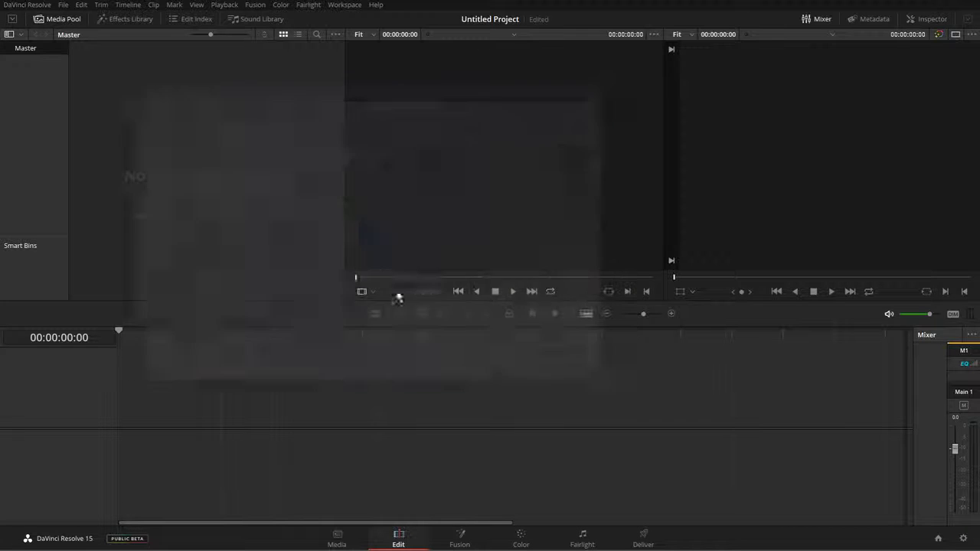
pyautogui.click(604, 431)
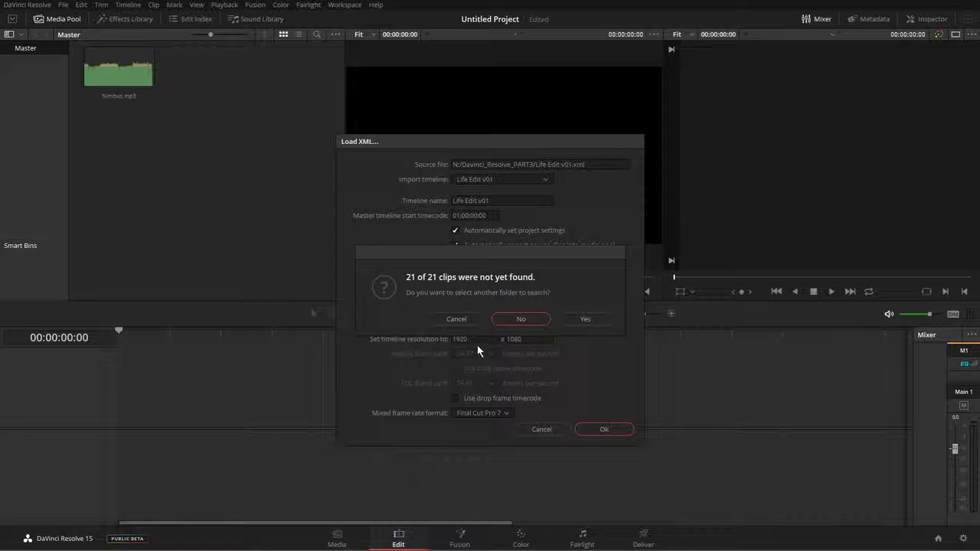
pyautogui.click(520, 318)
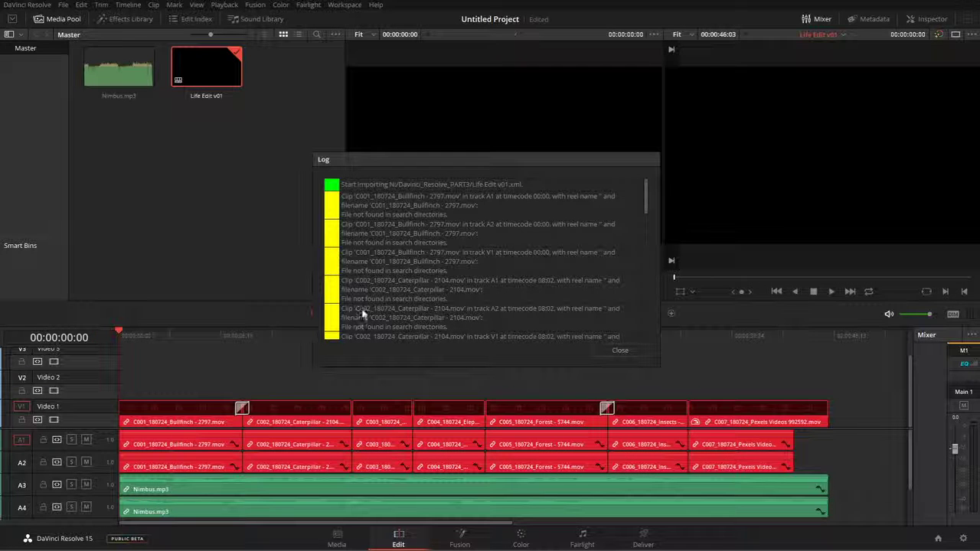
# Read through the import log's missing-clip entries from start to end and close it.
pyautogui.click(386, 185)
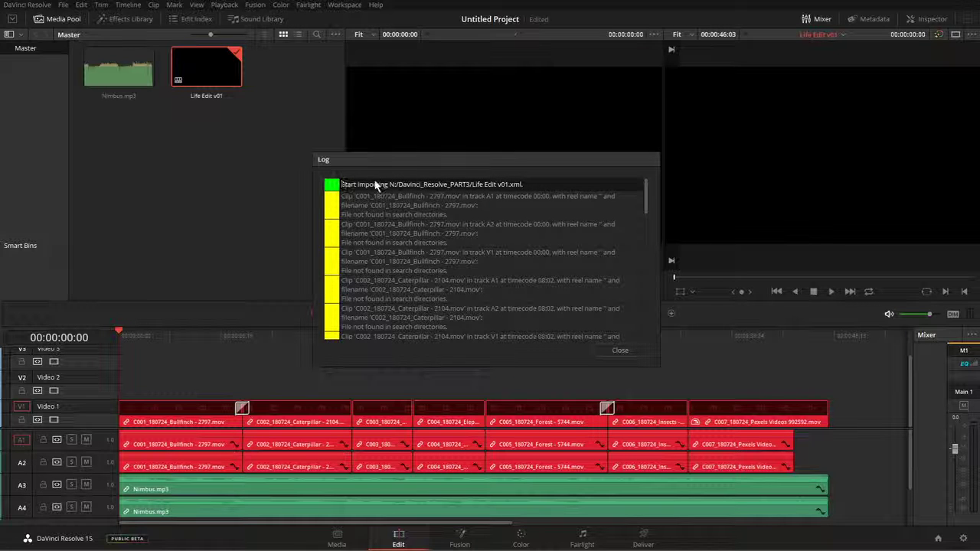
pyautogui.click(535, 207)
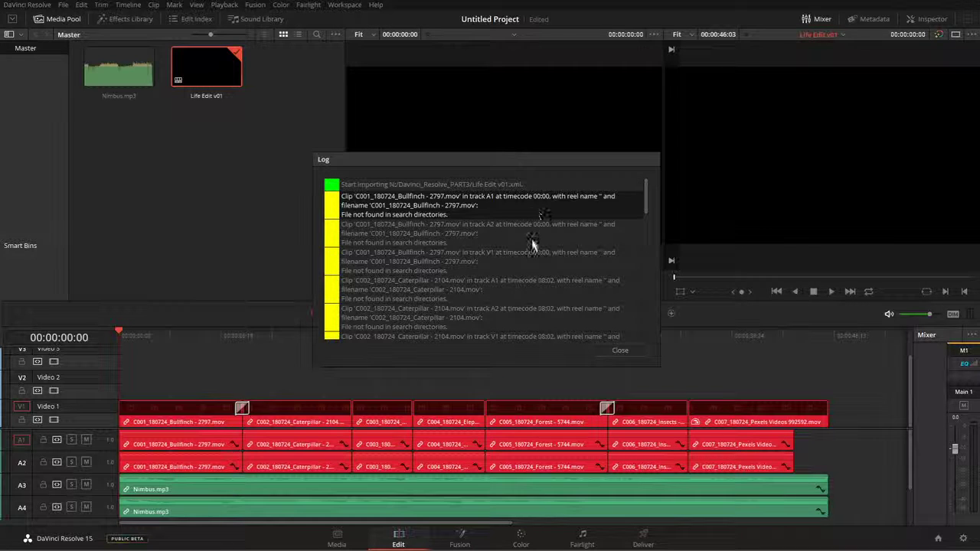
pyautogui.click(533, 255)
pyautogui.scroll(-10, 532, 283)
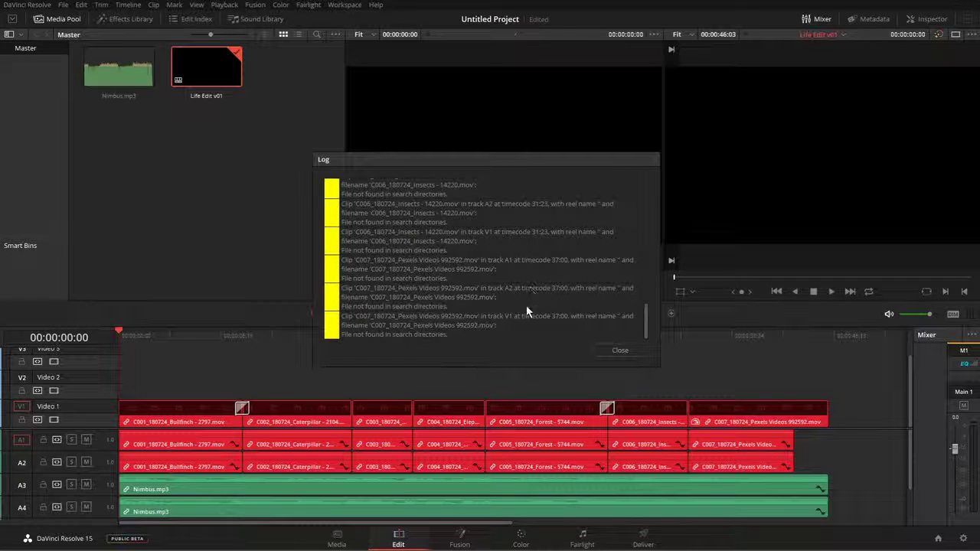
pyautogui.click(520, 325)
pyautogui.click(521, 303)
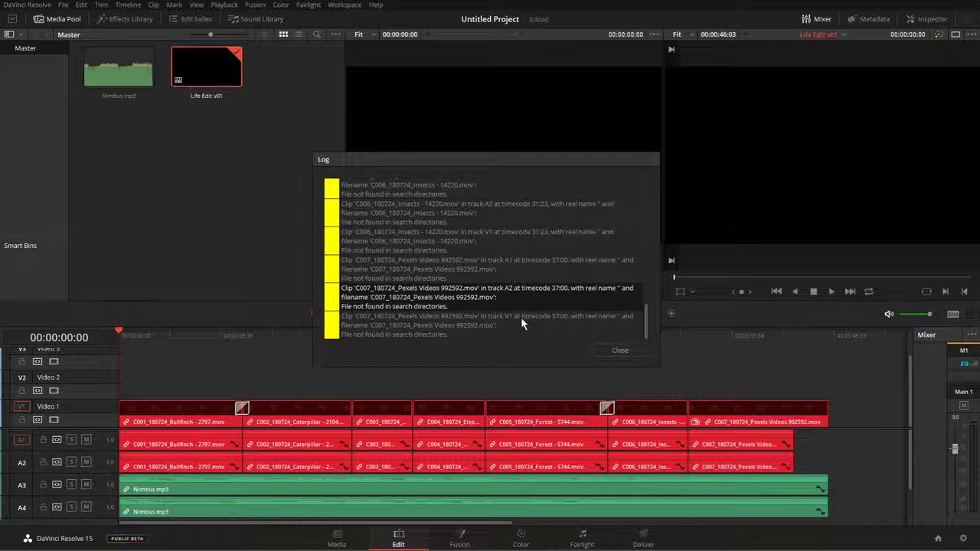
pyautogui.click(617, 352)
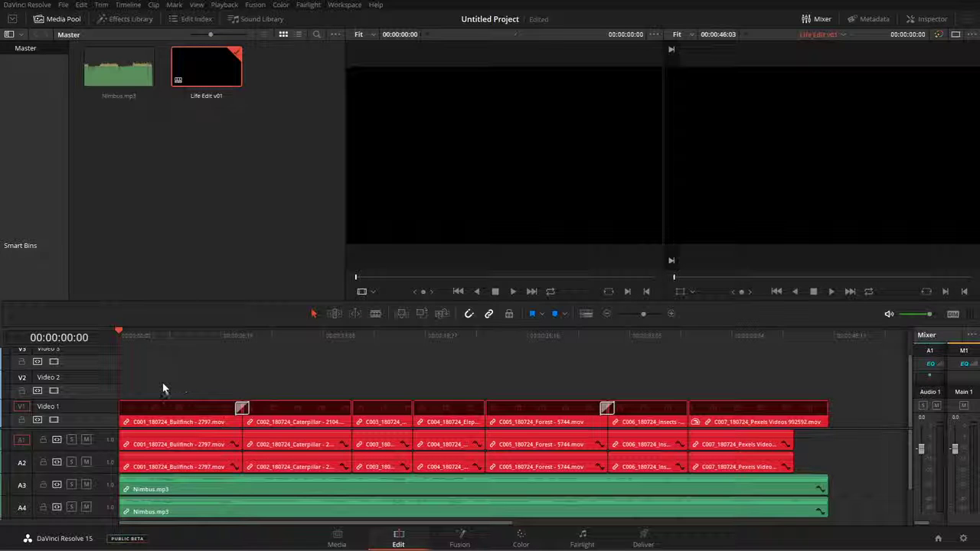
# Make the Video 1 track in the Life Edit v01 timeline slightly taller.
pyautogui.moveTo(104, 400); pyautogui.dragTo(115, 357)
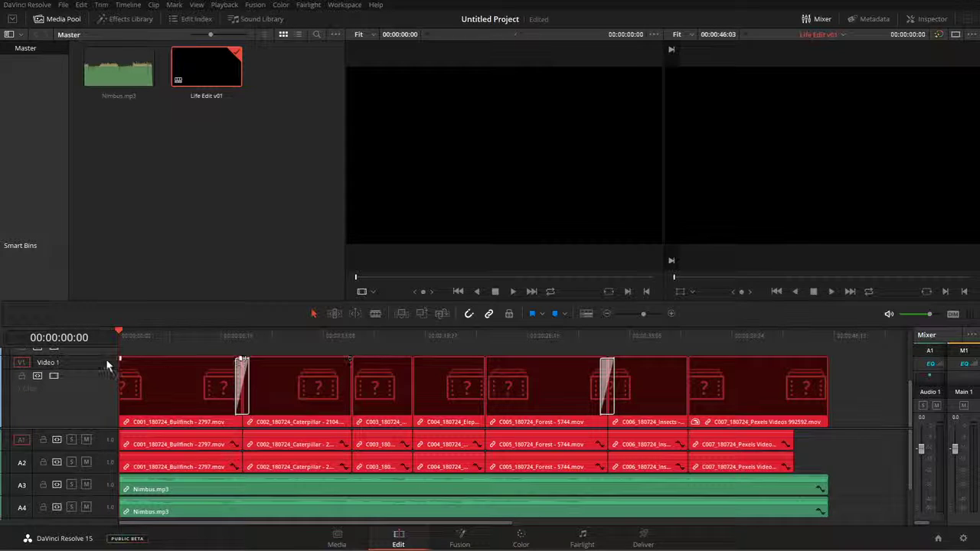
pyautogui.moveTo(100, 358); pyautogui.dragTo(96, 389)
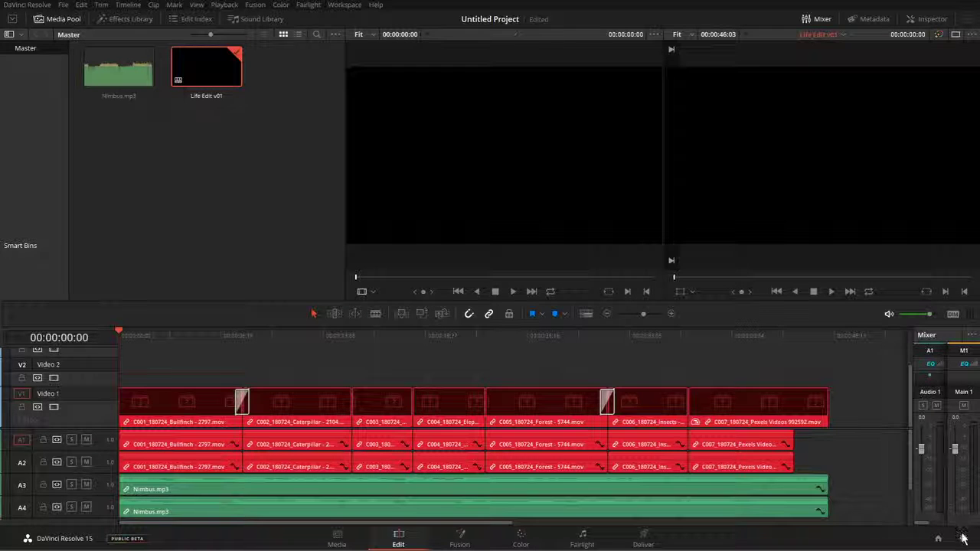
# Inspect the Conform Options under General Options in the project settings, leaving them unchanged.
pyautogui.hotkey('shift', '9')
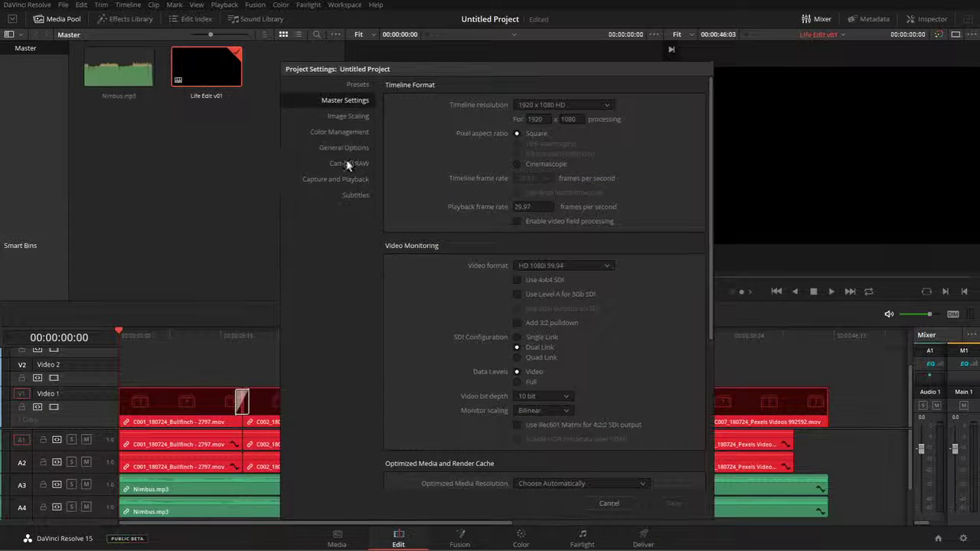
pyautogui.click(360, 149)
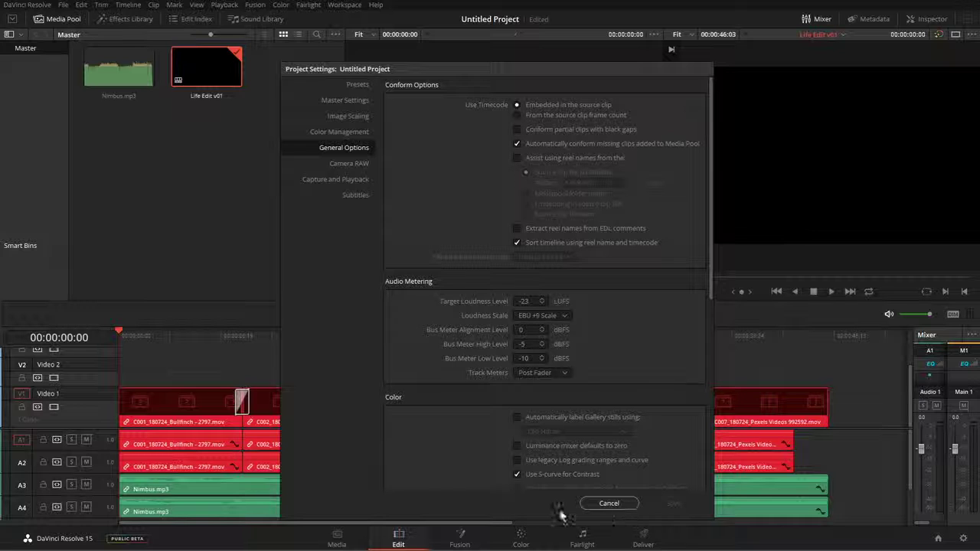
pyautogui.click(590, 504)
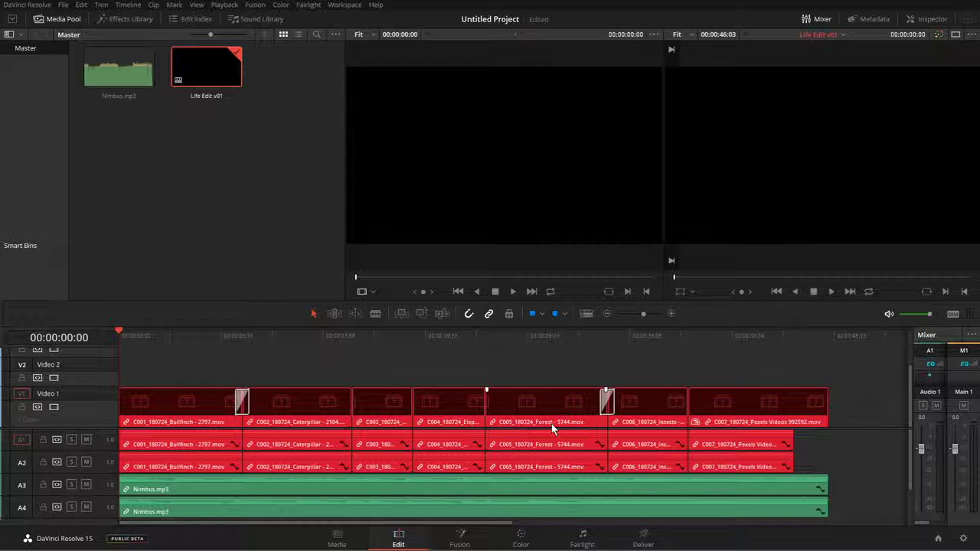
# Add the C003 cherry flower clip from N:\Davinci_Resolve_PART3\clip_moved to the media pool.
pyautogui.click(337, 540)
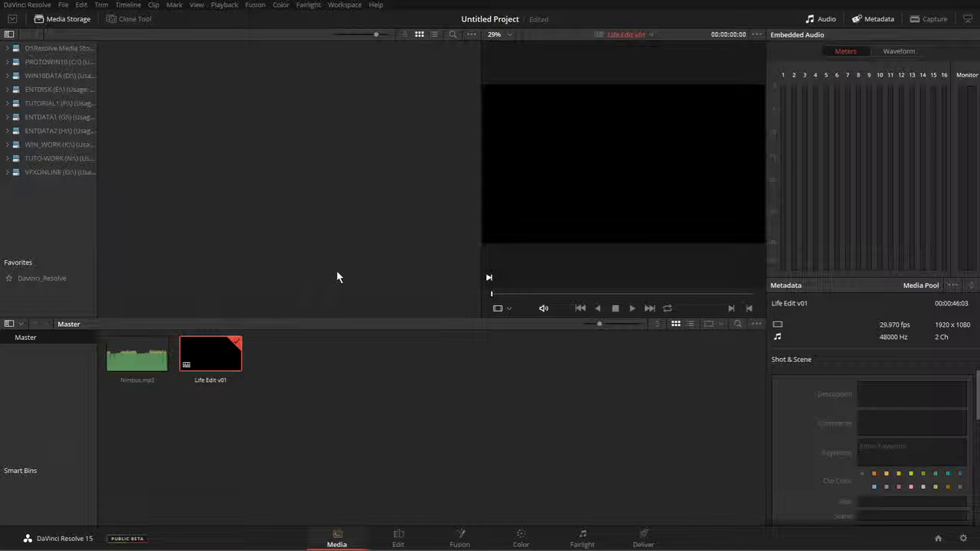
pyautogui.click(7, 159)
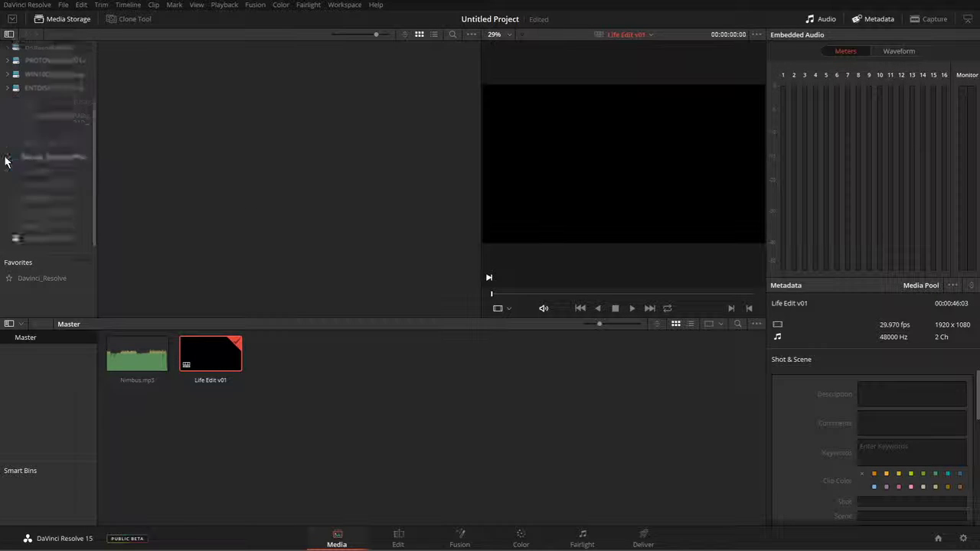
pyautogui.click(74, 122)
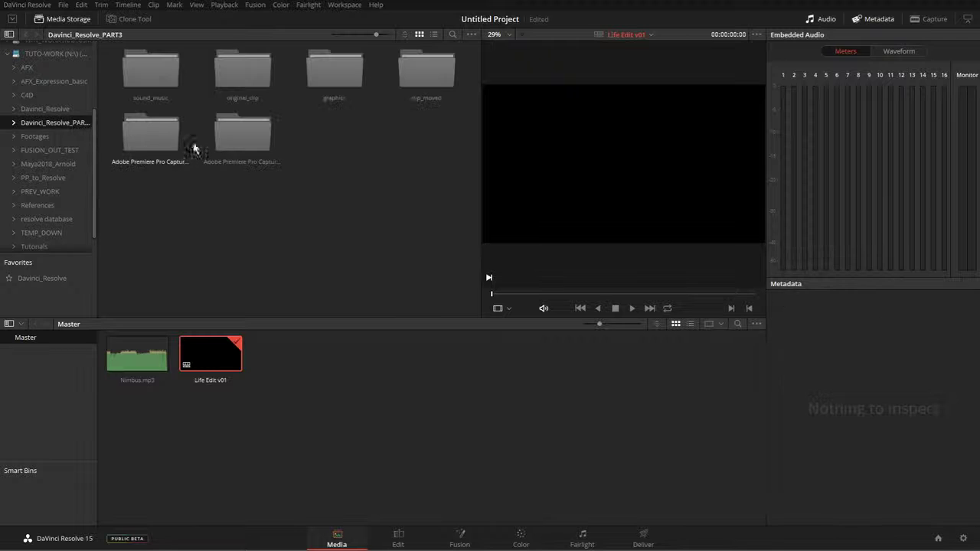
pyautogui.doubleClick(433, 78)
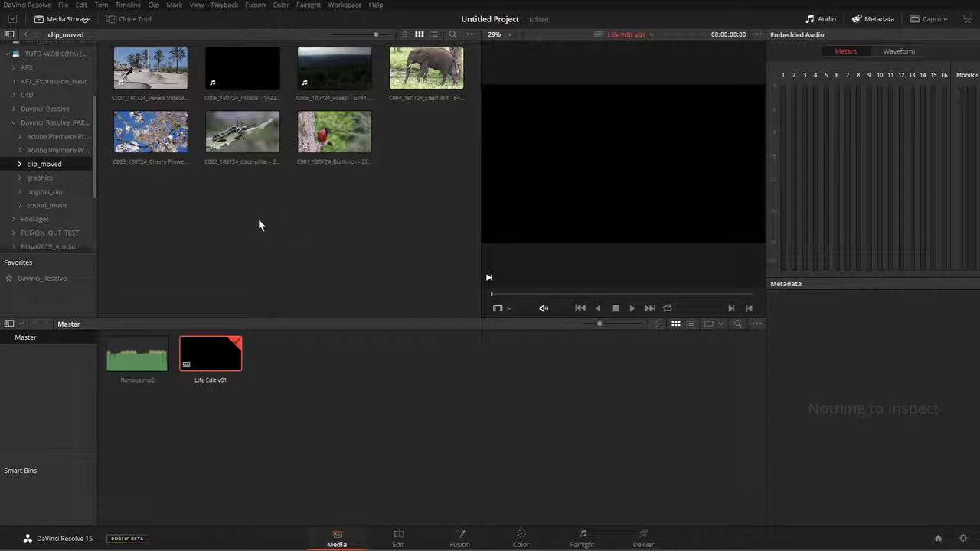
pyautogui.moveTo(165, 140); pyautogui.dragTo(339, 377)
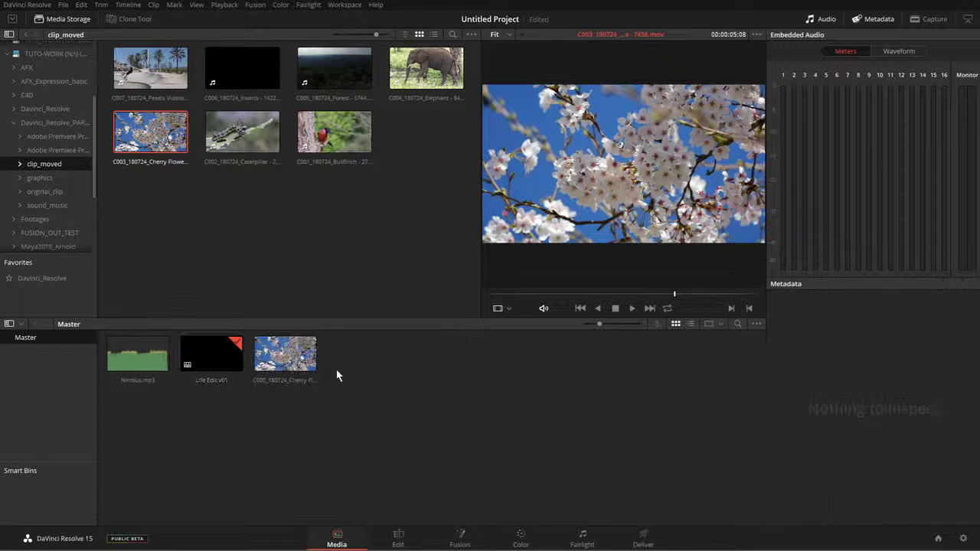
# Check the C003 cherry flower clip in the edit timeline and look at the project's conform options again.
pyautogui.click(398, 536)
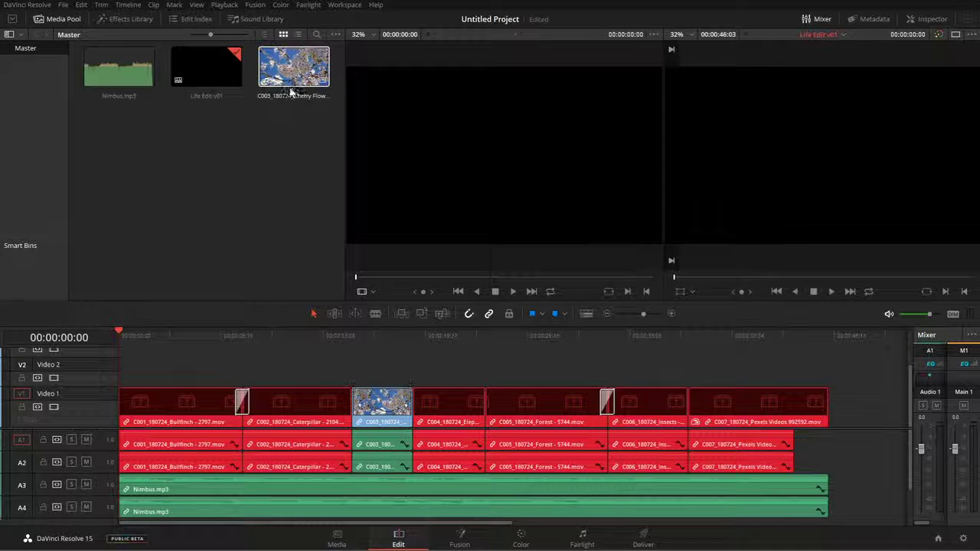
pyautogui.moveTo(284, 77); pyautogui.dragTo(386, 441)
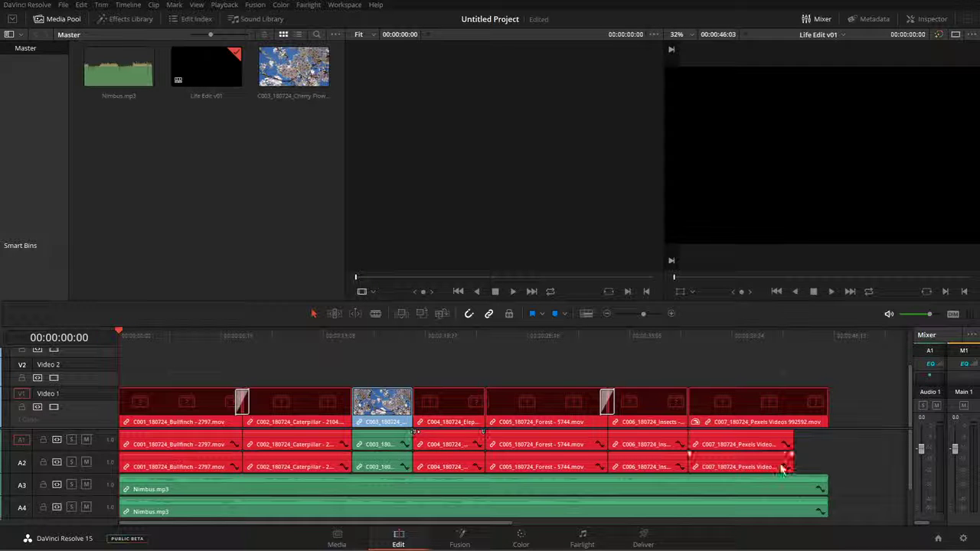
pyautogui.click(964, 538)
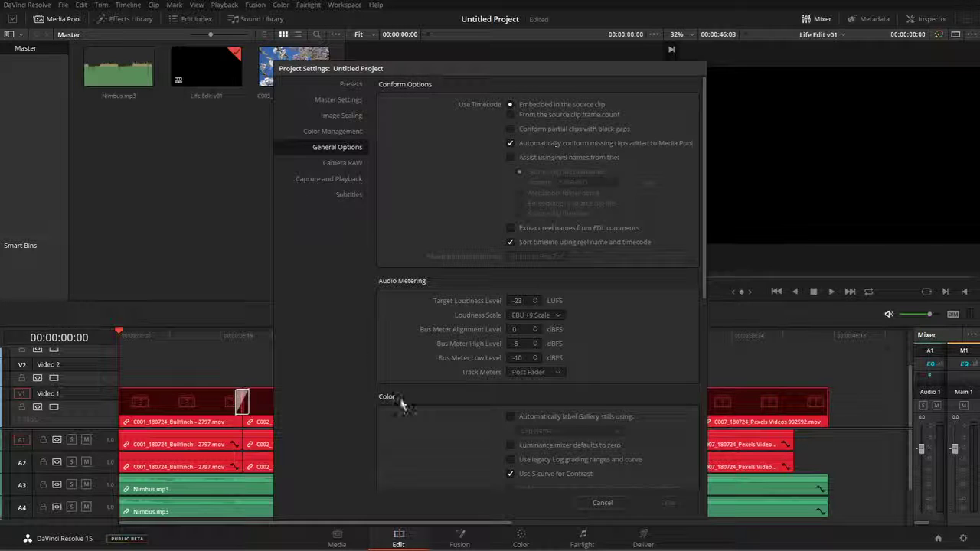
pyautogui.press('Escape')
# Add all the clips in the clip_moved folder to the media pool.
pyautogui.click(341, 539)
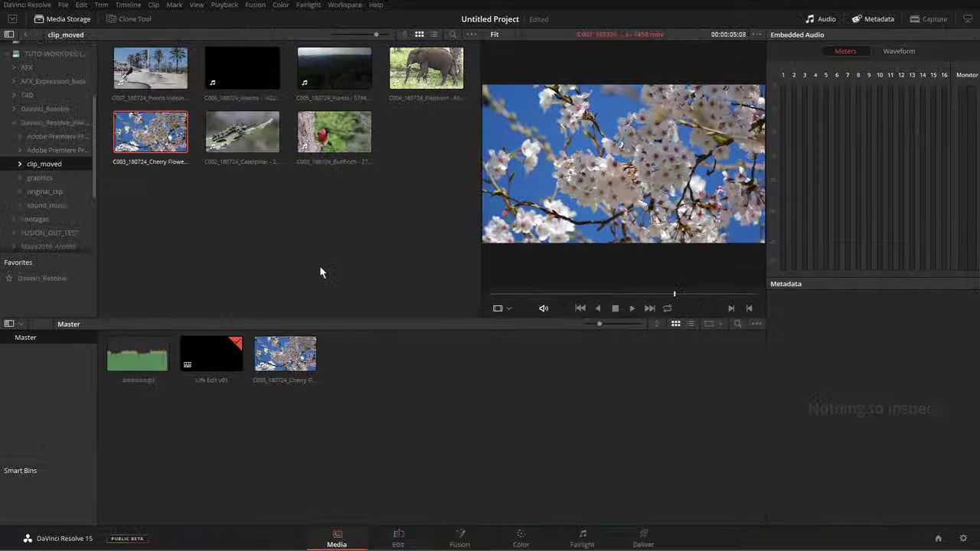
pyautogui.moveTo(435, 204); pyautogui.dragTo(119, 48)
pyautogui.moveTo(334, 132); pyautogui.dragTo(459, 438)
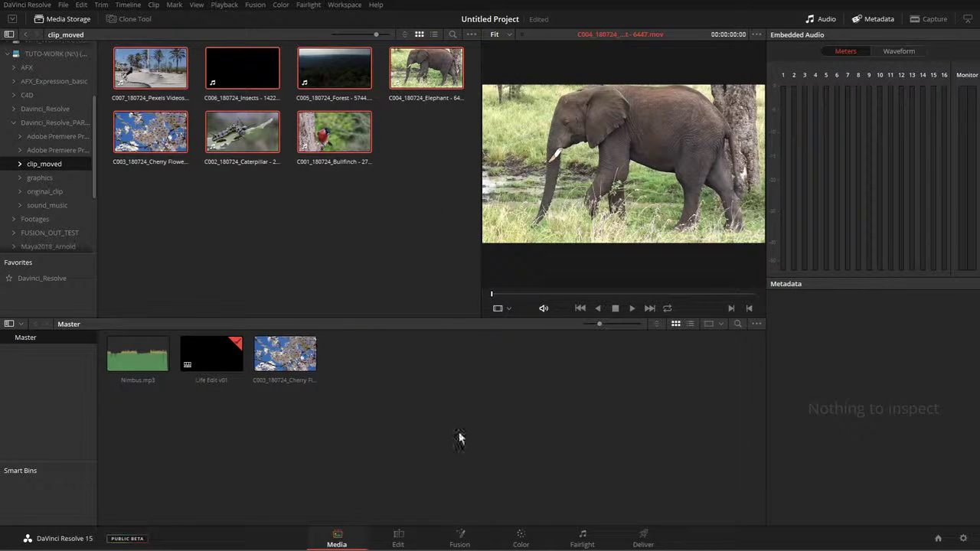
# Scrub through the first clip of the Life Edit v01 timeline to check how the added clips conformed.
pyautogui.click(399, 539)
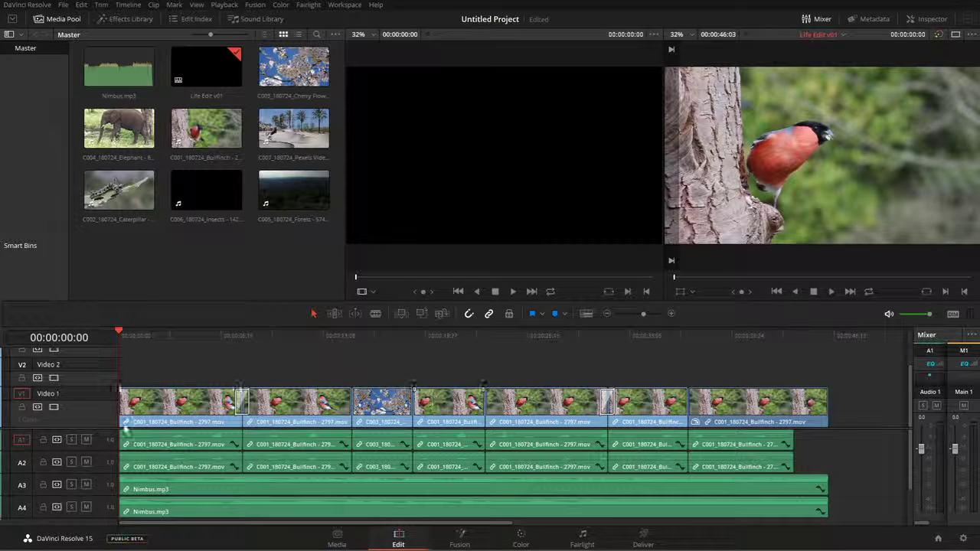
pyautogui.moveTo(170, 338); pyautogui.dragTo(178, 338)
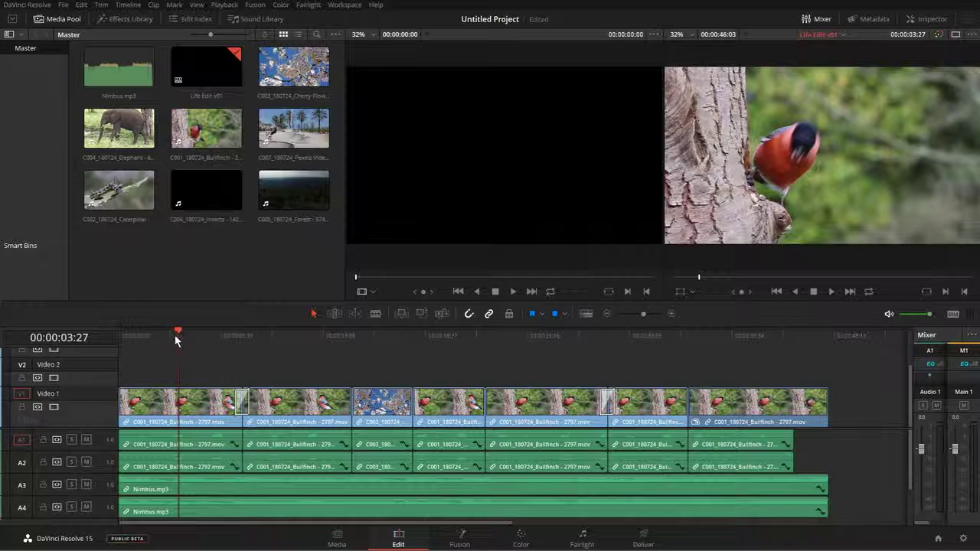
pyautogui.moveTo(175, 340)
pyautogui.mouseDown()
pyautogui.moveTo(165, 335)
pyautogui.moveTo(789, 345)
pyautogui.moveTo(130, 352)
pyautogui.moveTo(179, 351)
pyautogui.moveTo(166, 349)
pyautogui.mouseUp()
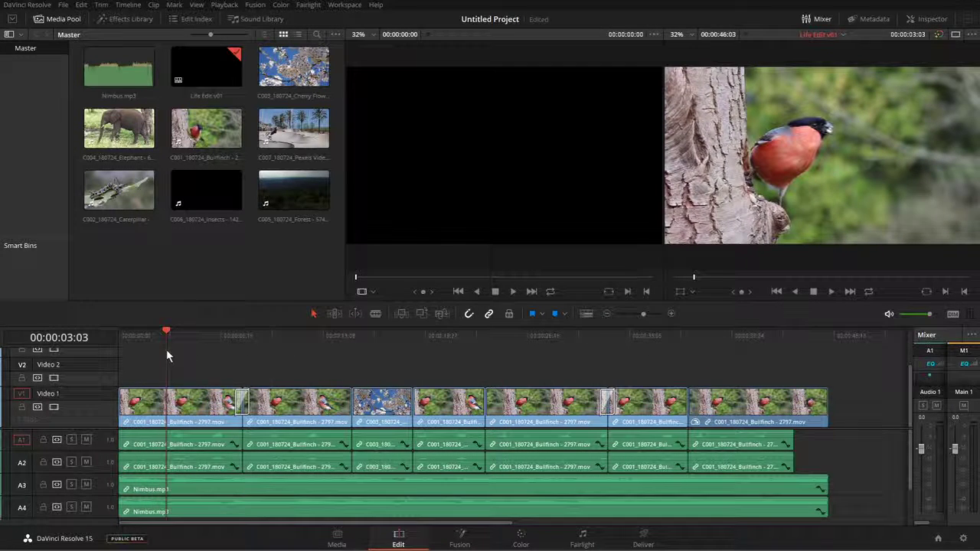
# Review the timecode, missing-clip and reel-name conform settings of the project and close them without saving.
pyautogui.click(963, 539)
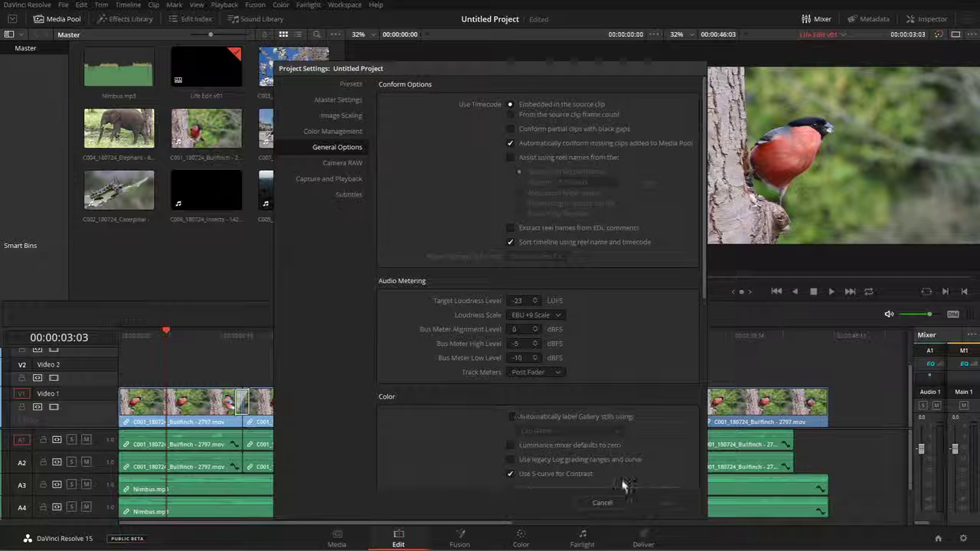
pyautogui.click(602, 502)
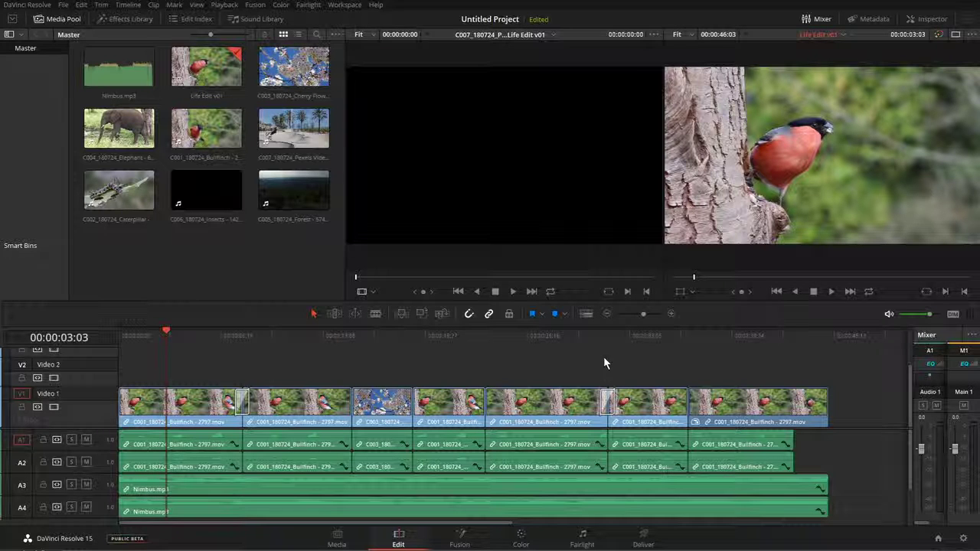
pyautogui.click(964, 539)
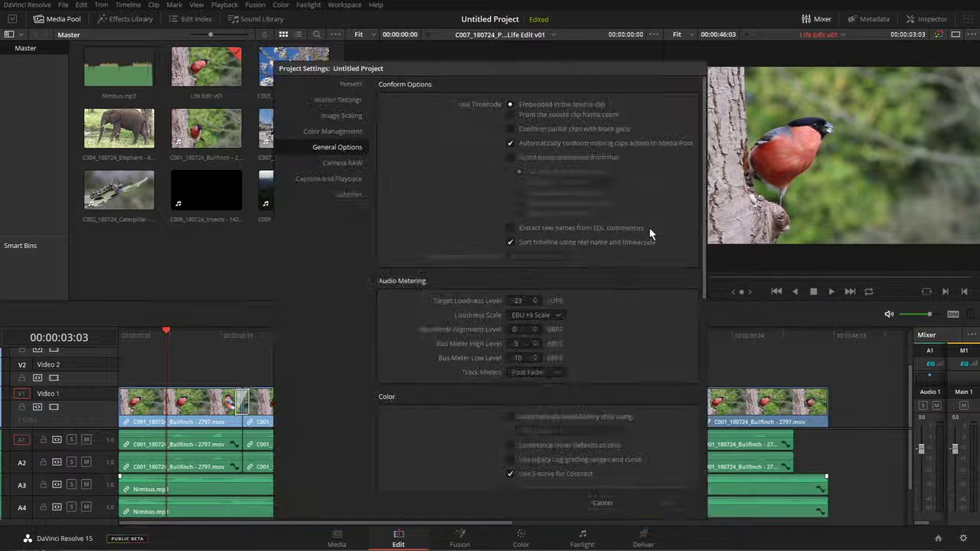
pyautogui.click(622, 508)
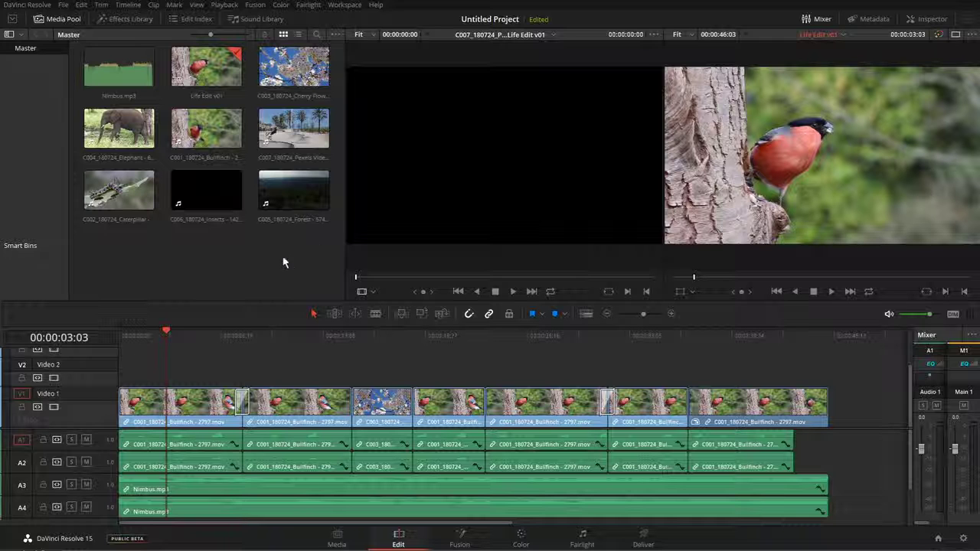
# Remove the Life Edit v01 timeline and every clip from the media pool.
pyautogui.moveTo(295, 262); pyautogui.dragTo(154, 55)
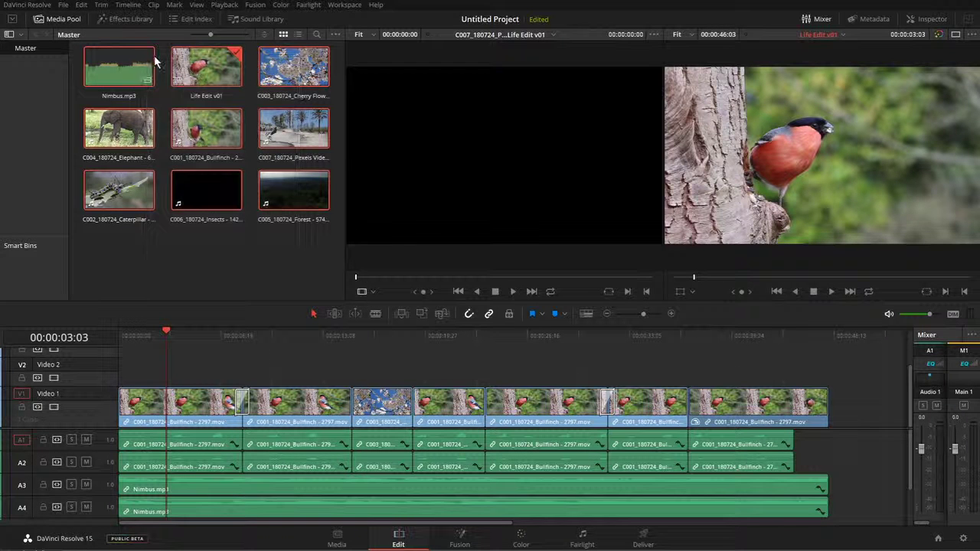
pyautogui.press('Delete')
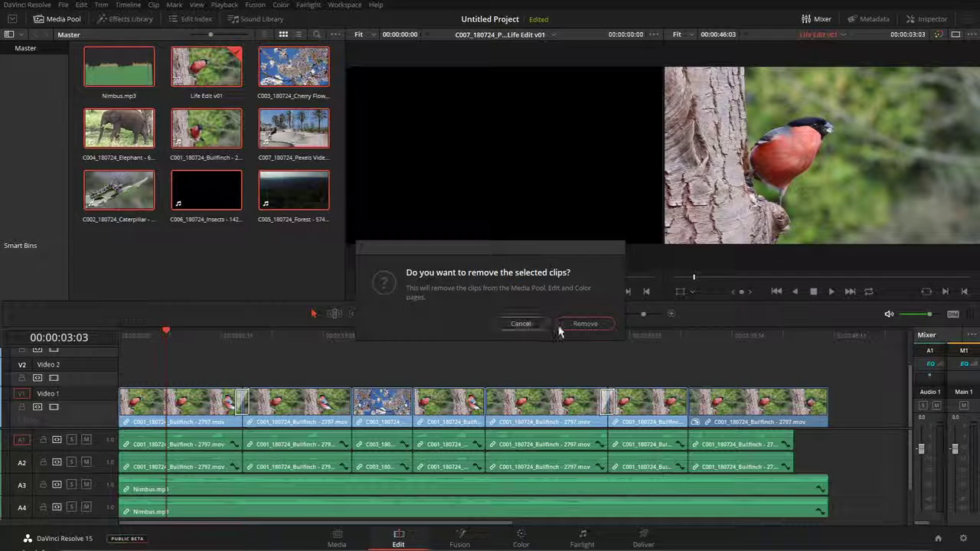
pyautogui.click(582, 325)
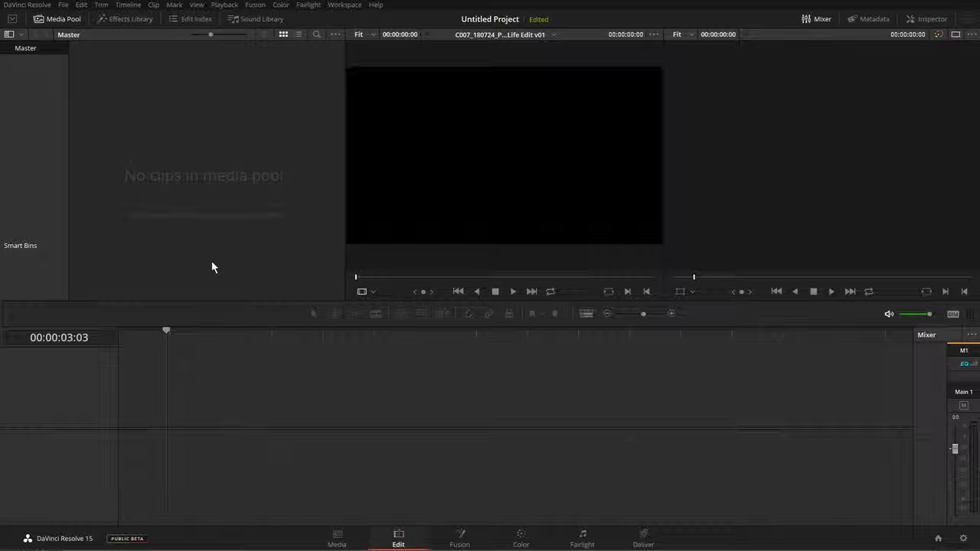
# Add all seven video clips from the clip_moved folder to the empty media pool.
pyautogui.click(338, 538)
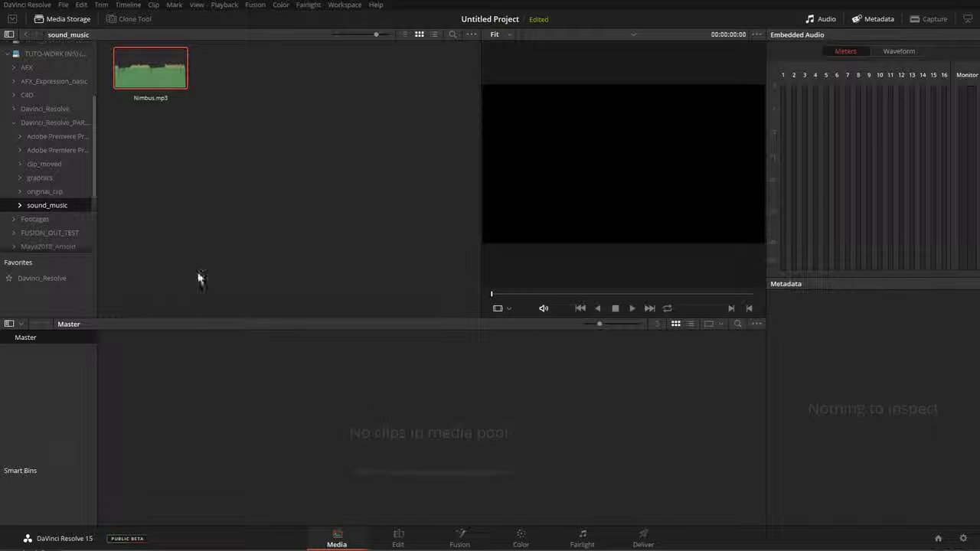
pyautogui.click(47, 165)
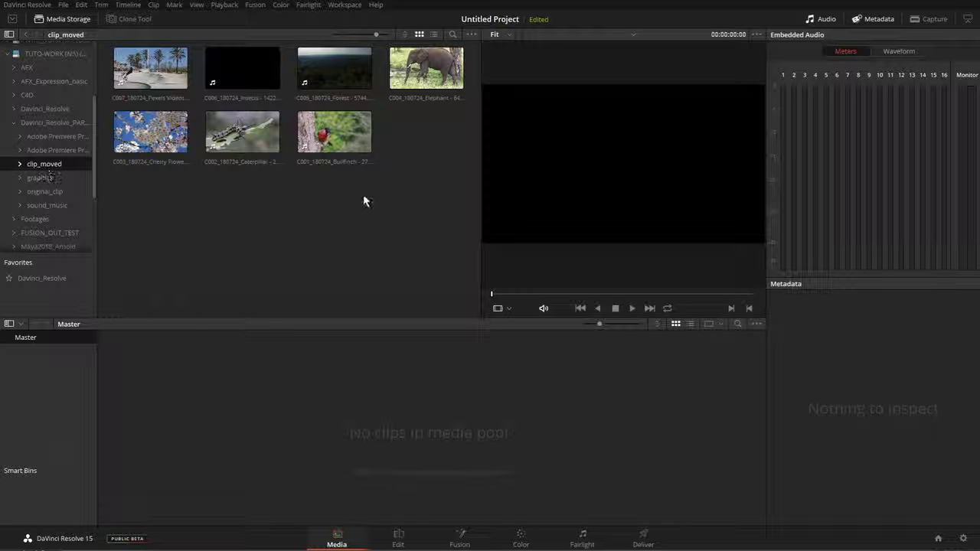
pyautogui.moveTo(442, 247); pyautogui.dragTo(264, 452)
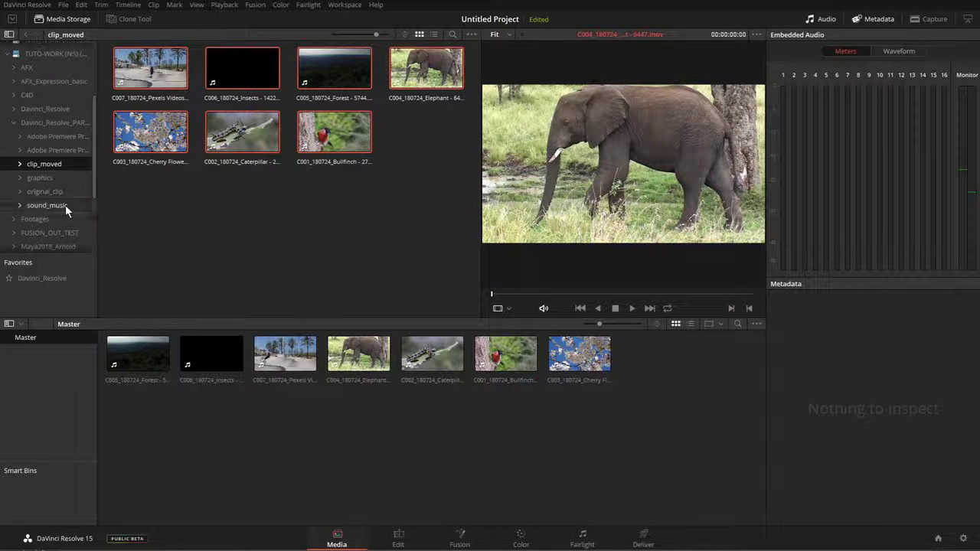
# Add Nimbus.mp3 from the sound_music folder to the media pool alongside the video clips.
pyautogui.click(46, 205)
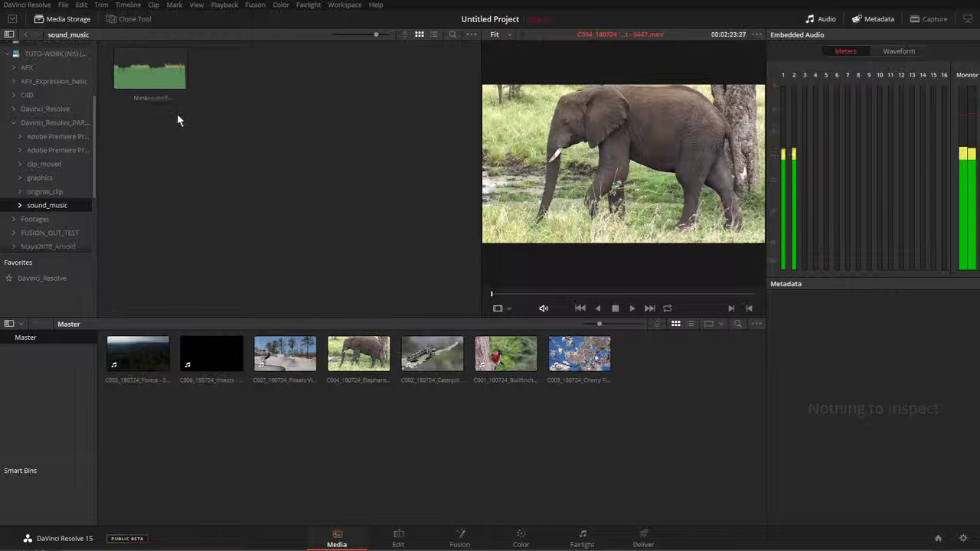
pyautogui.click(148, 72)
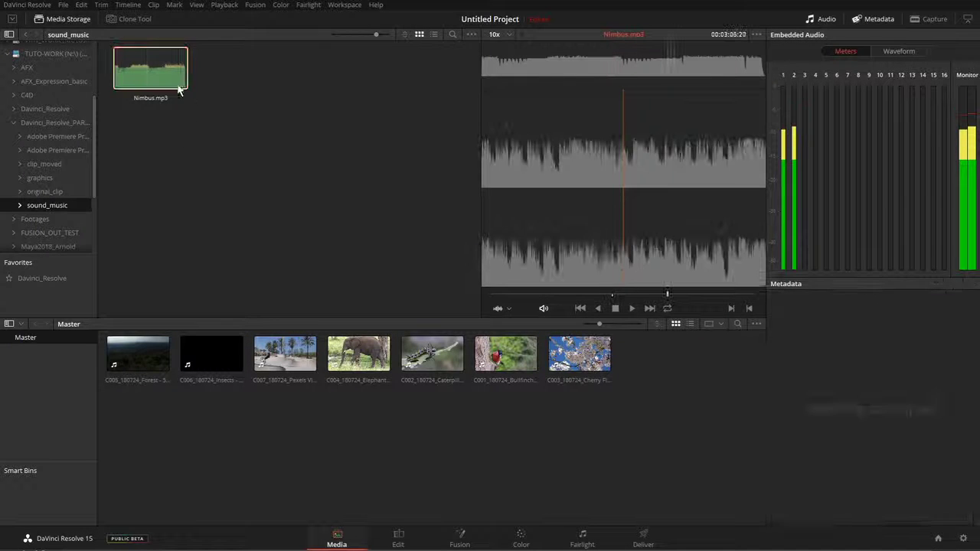
pyautogui.moveTo(161, 76); pyautogui.dragTo(427, 441)
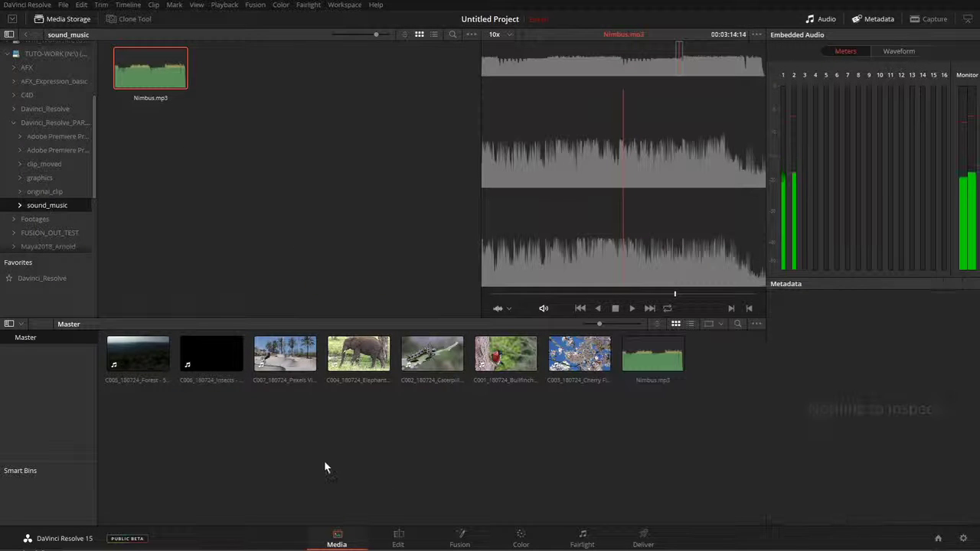
# On the Edit page, start a timeline import and open Life Edit v01.xml from the Davinci_Resolve_PART3 folder.
pyautogui.click(398, 536)
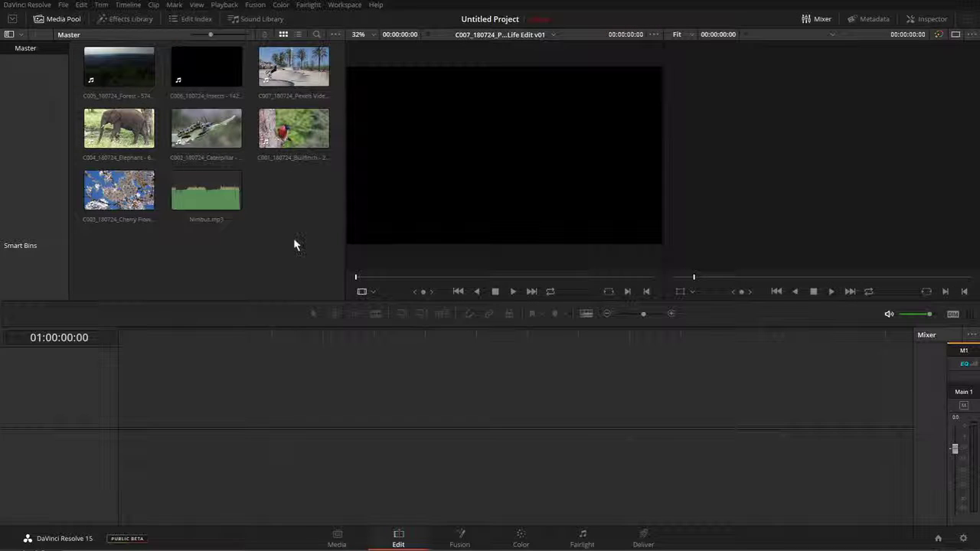
pyautogui.moveTo(292, 256); pyautogui.dragTo(80, 56)
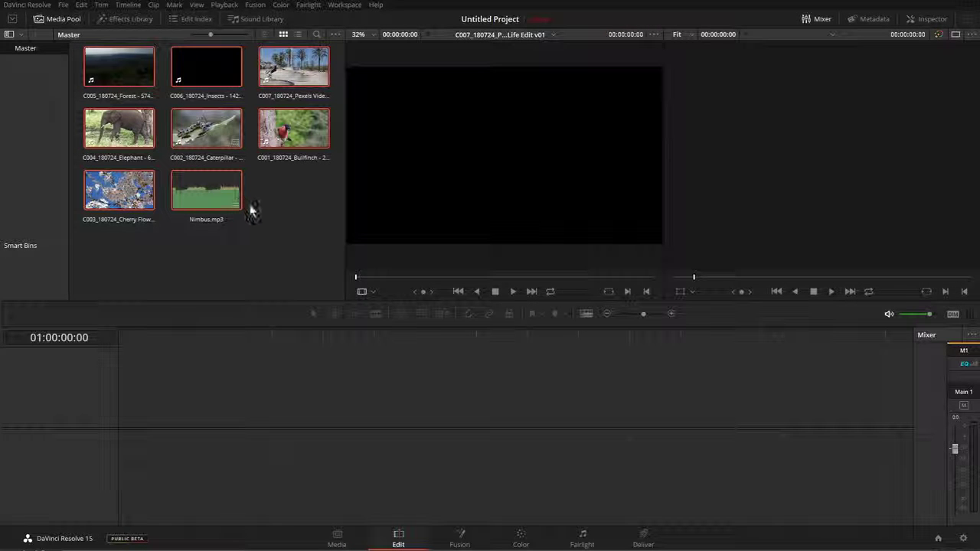
pyautogui.click(267, 250)
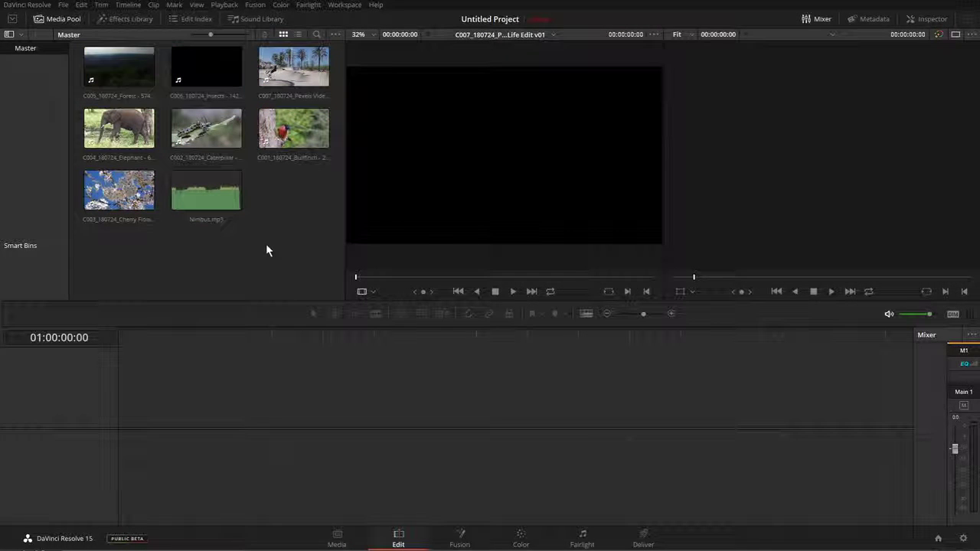
pyautogui.hotkey('ctrl', 'shift', 'i')
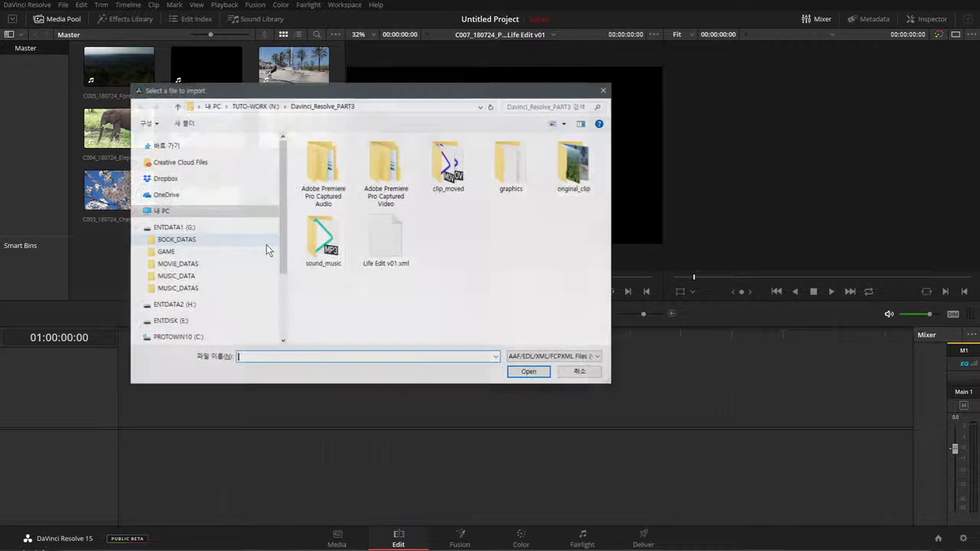
pyautogui.click(411, 264)
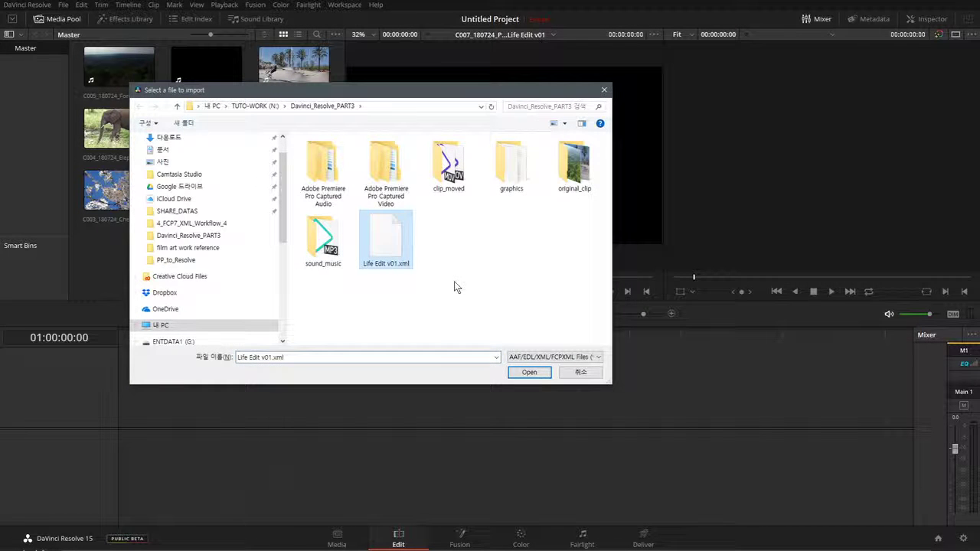
pyautogui.click(529, 372)
# Turn off automatic import of source clips into the media pool and load the Life Edit v01 timeline.
pyautogui.moveTo(534, 142); pyautogui.dragTo(611, 138)
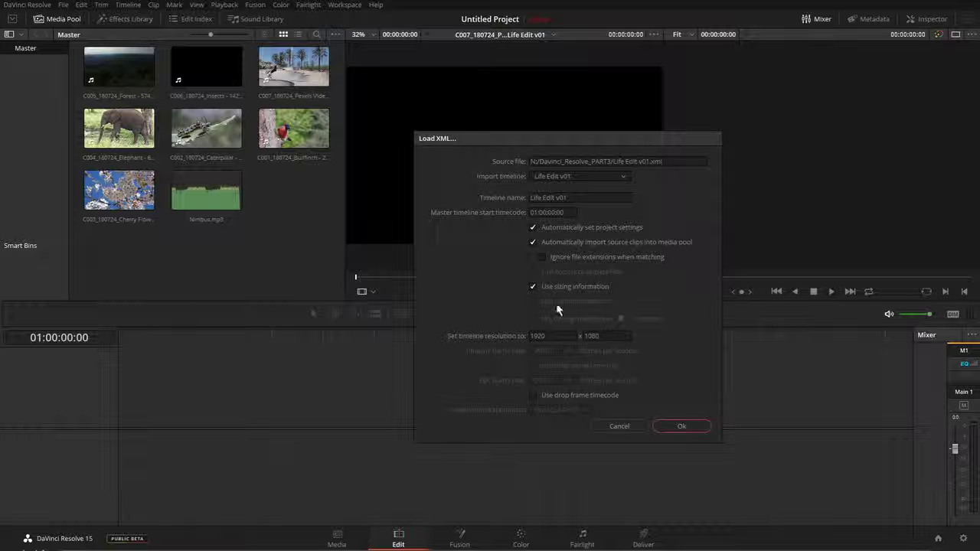
pyautogui.click(560, 245)
pyautogui.click(534, 243)
pyautogui.click(534, 243)
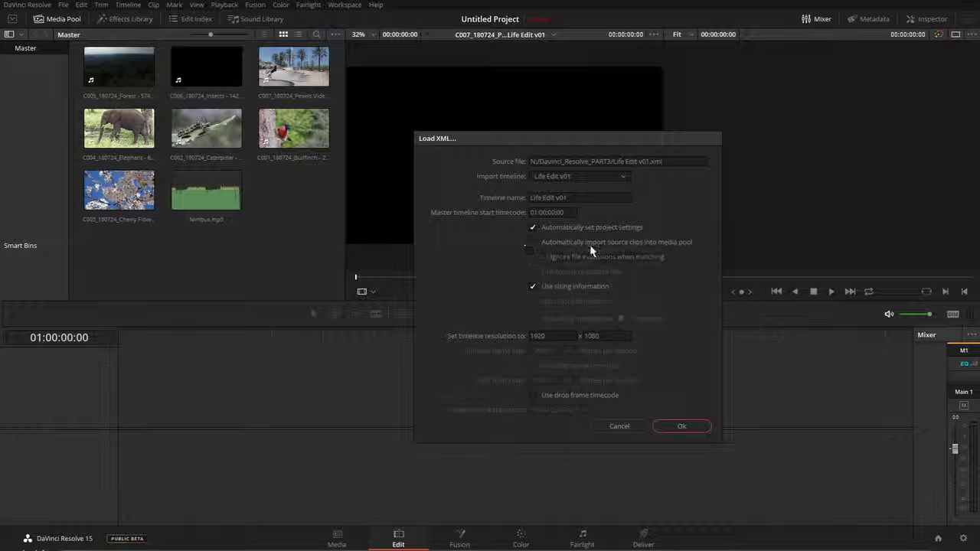
pyautogui.click(695, 428)
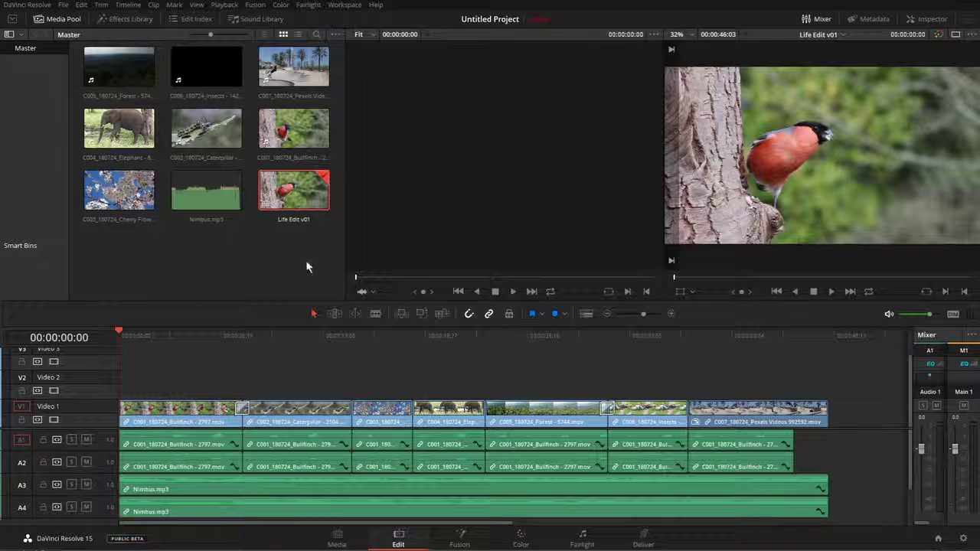
# Scrub and play through the Life Edit v01 timeline, from the Bullfinch clip to the skate-park clip, to check how each clip conformed.
pyautogui.moveTo(306, 266); pyautogui.dragTo(153, 57)
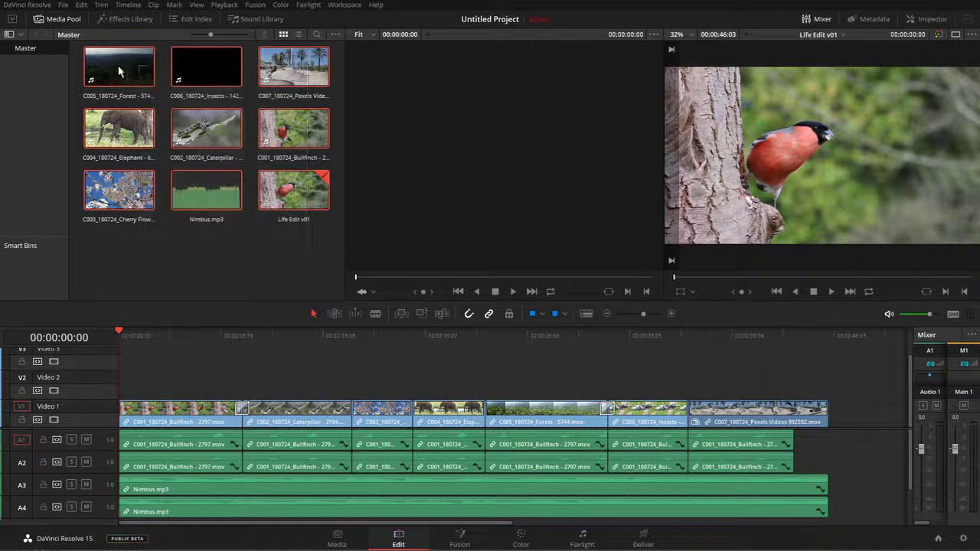
pyautogui.click(244, 252)
pyautogui.click(242, 335)
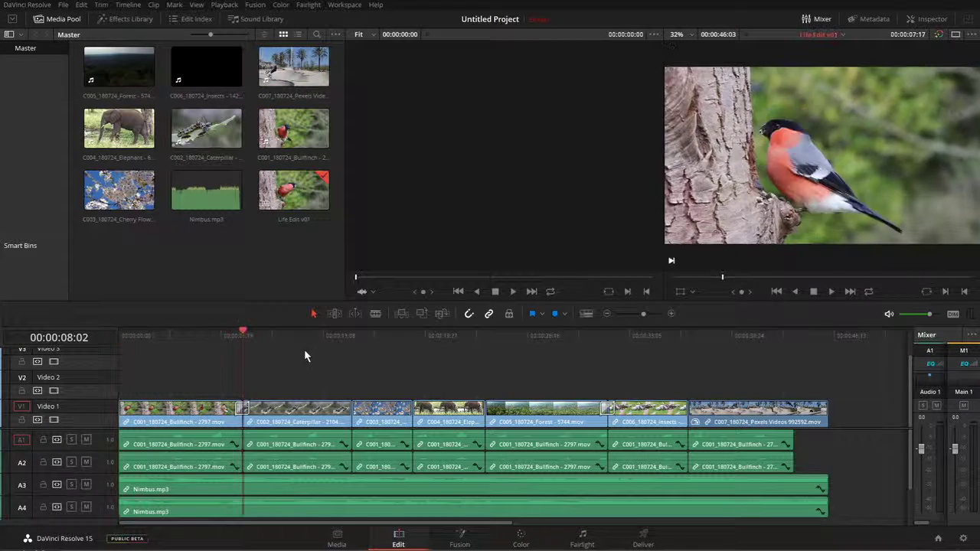
pyautogui.moveTo(304, 349); pyautogui.dragTo(228, 353)
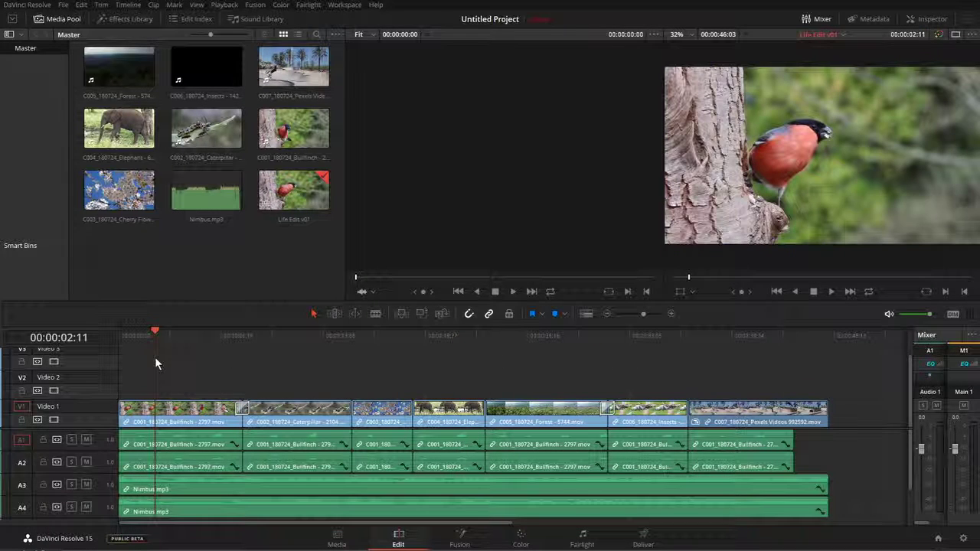
pyautogui.press('l')
pyautogui.press('l')
pyautogui.press('l')
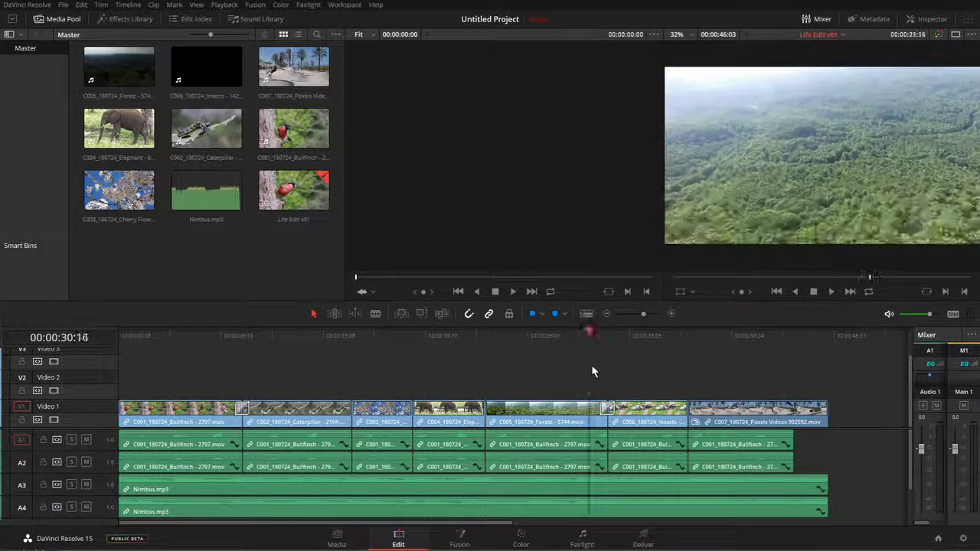
pyautogui.press('k')
pyautogui.press('l')
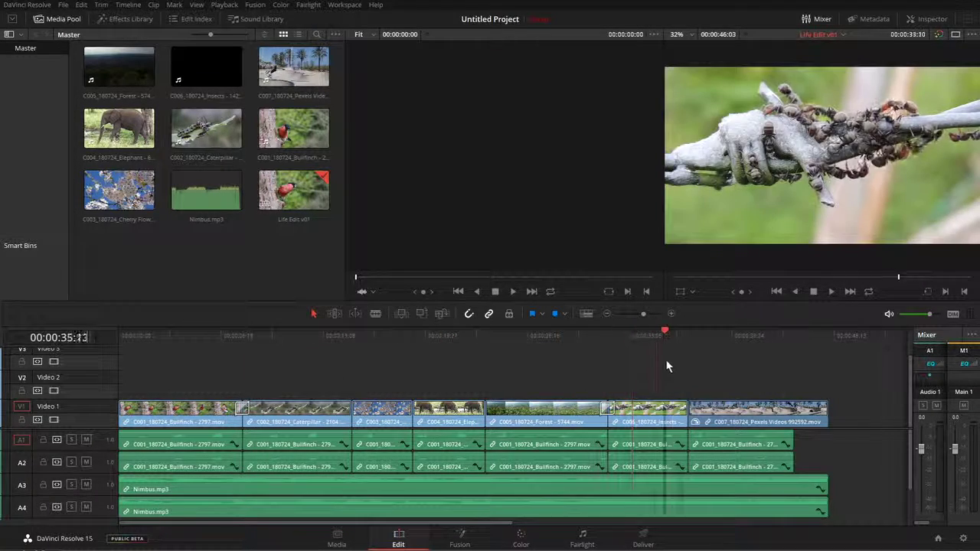
pyautogui.press('Down')
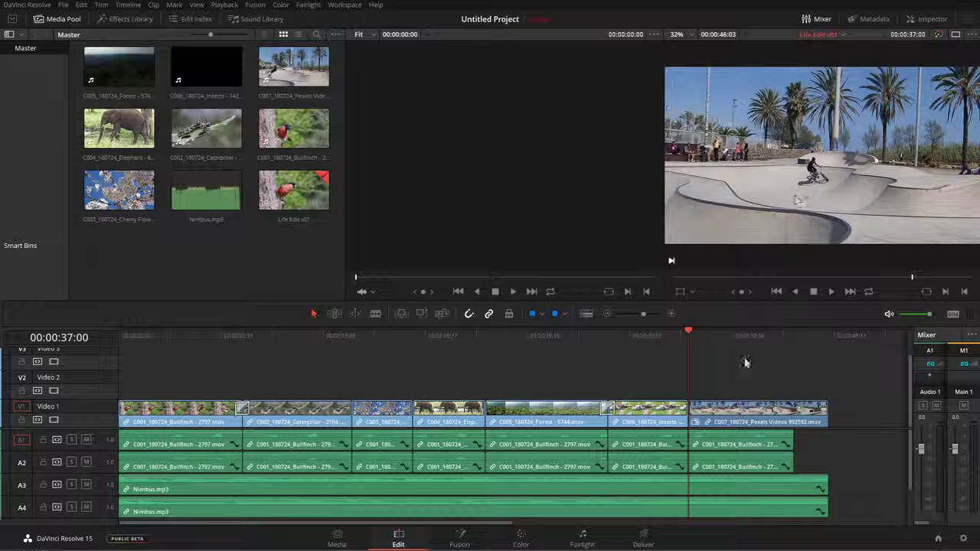
pyautogui.press('l')
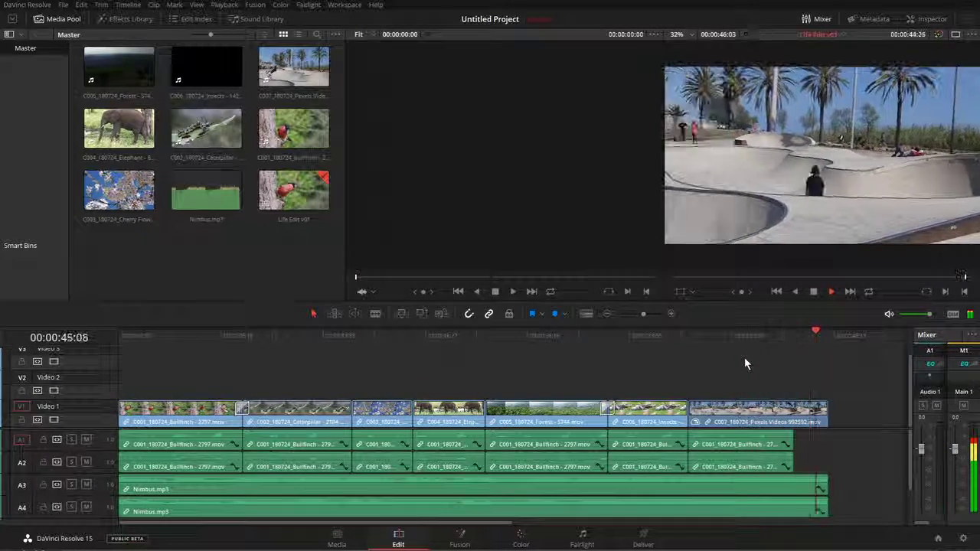
pyautogui.press('space')
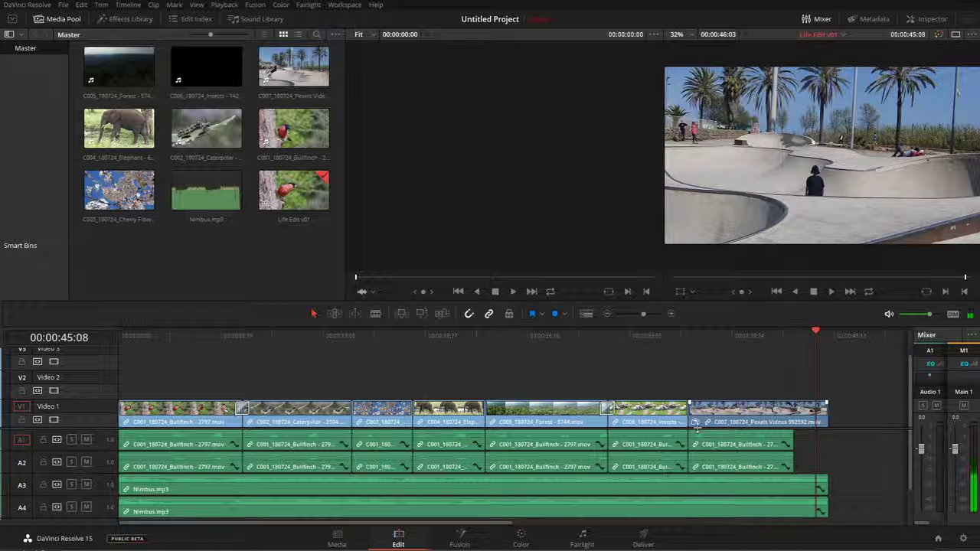
# Show the retime controls of the C007 skate-park clip, examine its speed changes, and hide the controls again.
pyautogui.hotkey('ctrl', '=')
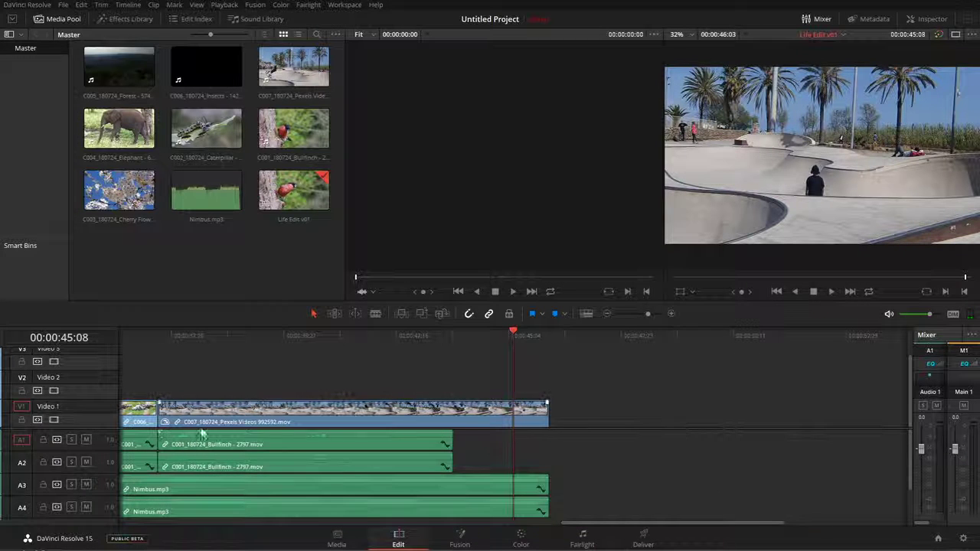
pyautogui.click(163, 423)
pyautogui.hotkey('ctrl', 'r')
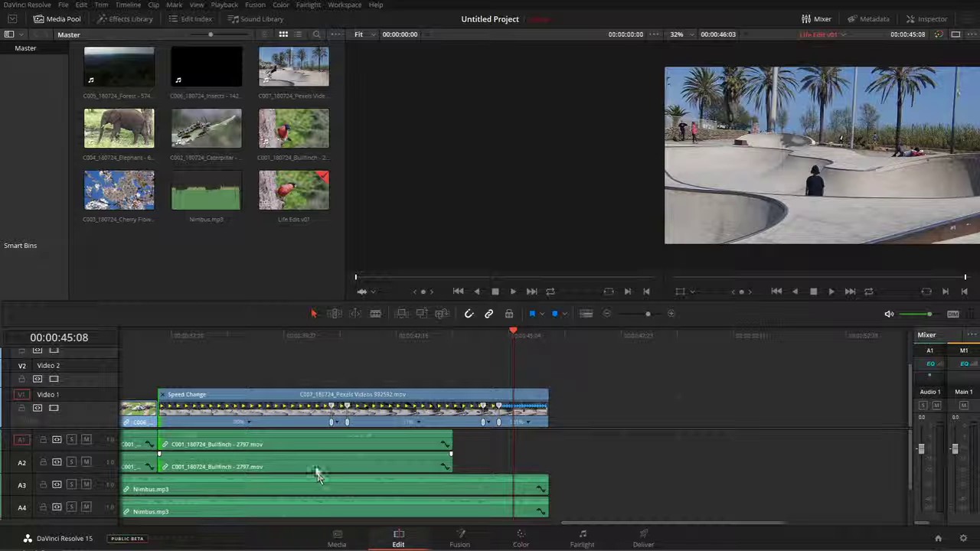
pyautogui.doubleClick(184, 400)
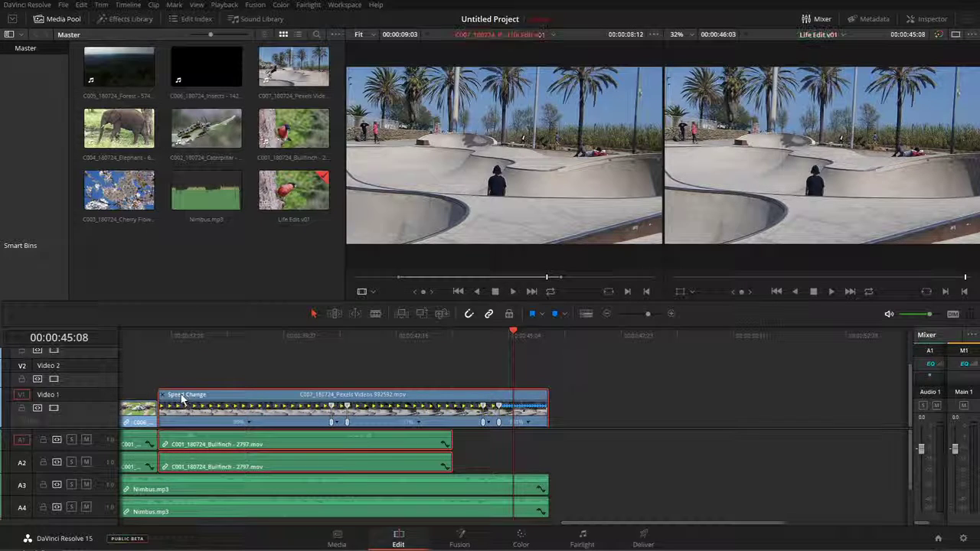
pyautogui.click(164, 397)
pyautogui.click(217, 375)
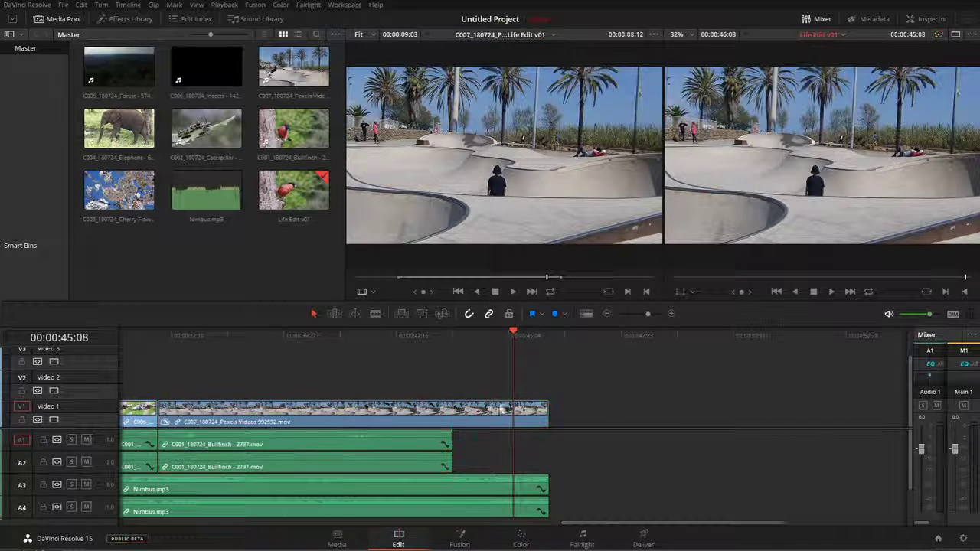
# Review the conform options in the project's general settings, including automatic conforming of missing clips, and close them without changes.
pyautogui.hscroll(-3, 368, 383)
pyautogui.hscroll(-3, 463, 360)
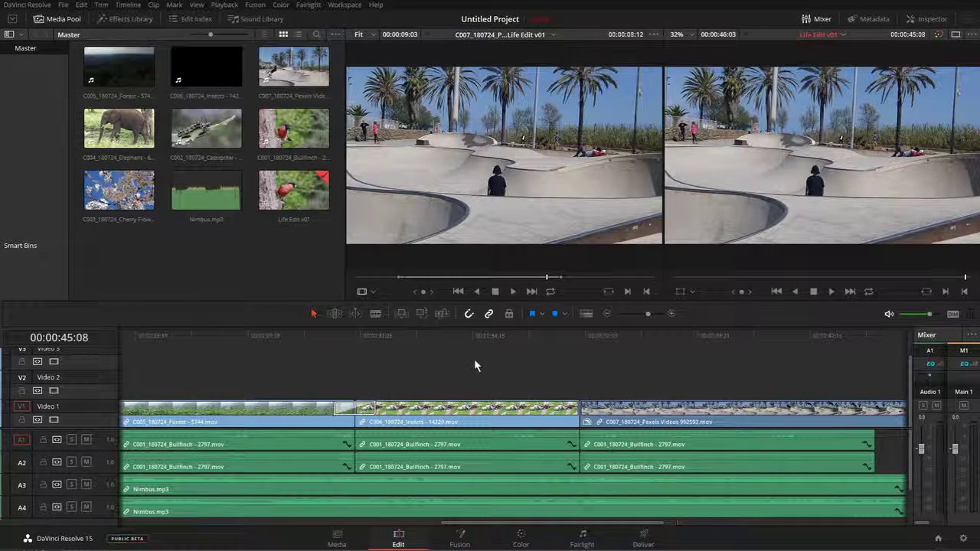
pyautogui.hscroll(-1, 429, 365)
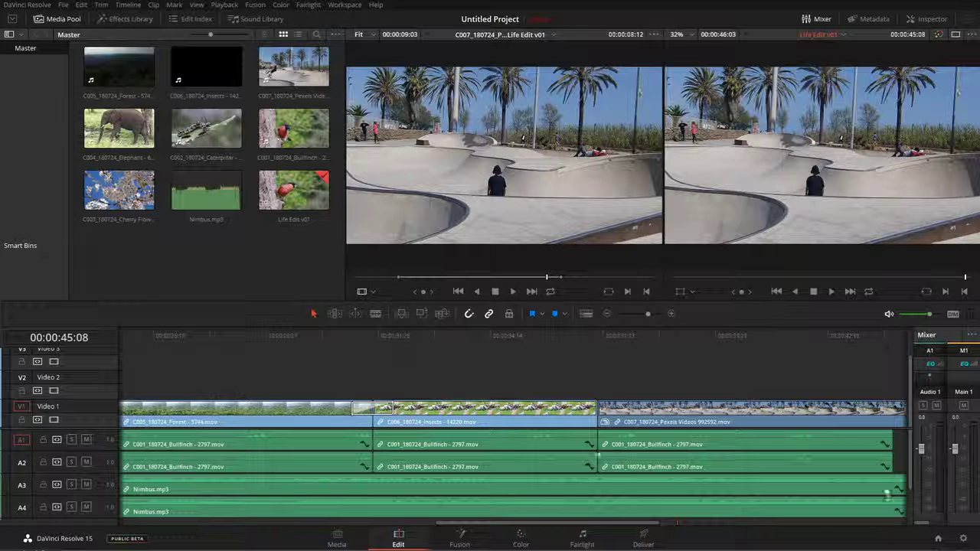
pyautogui.click(964, 541)
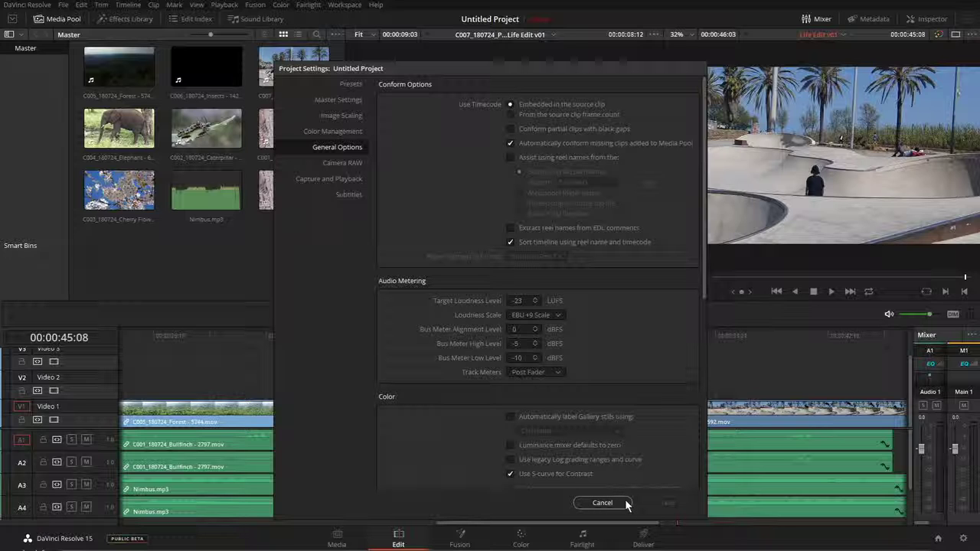
pyautogui.click(668, 503)
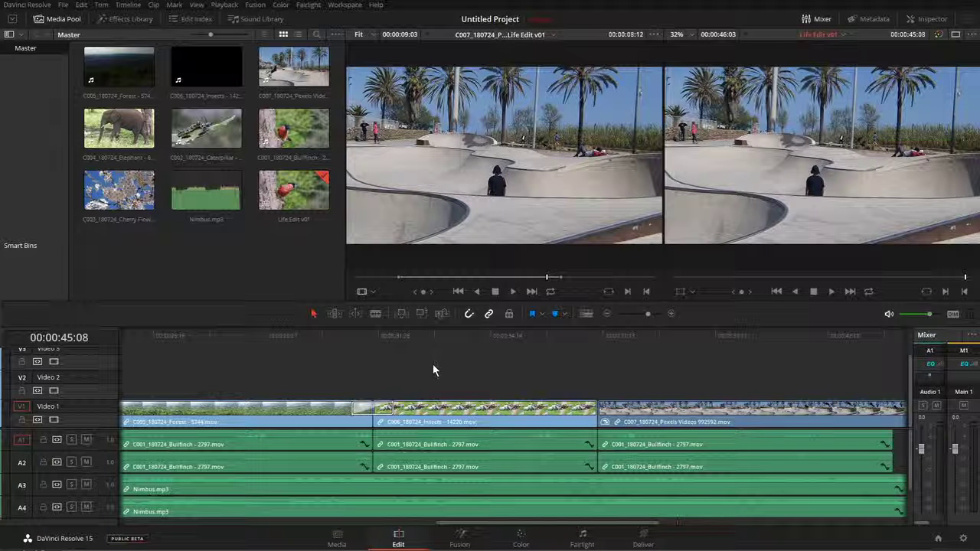
pyautogui.click(964, 539)
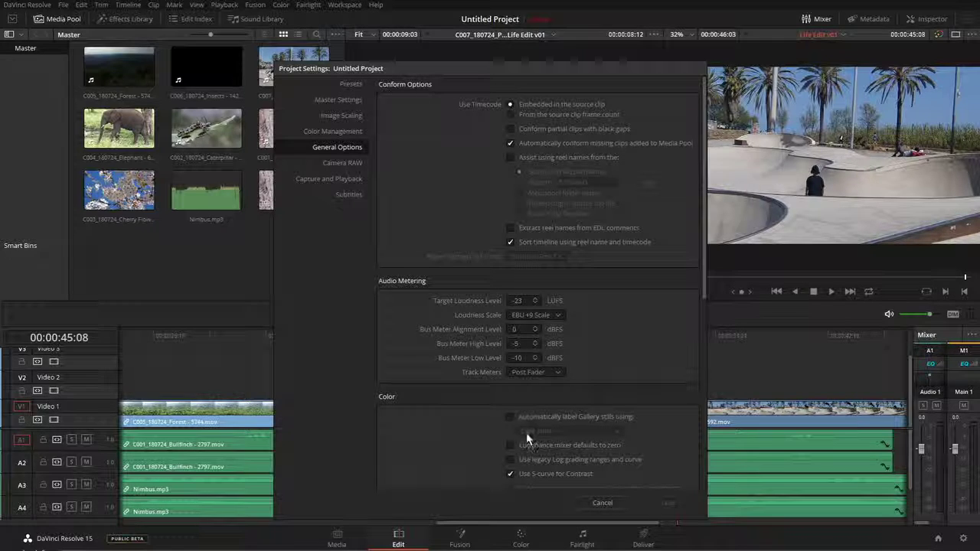
pyautogui.click(603, 503)
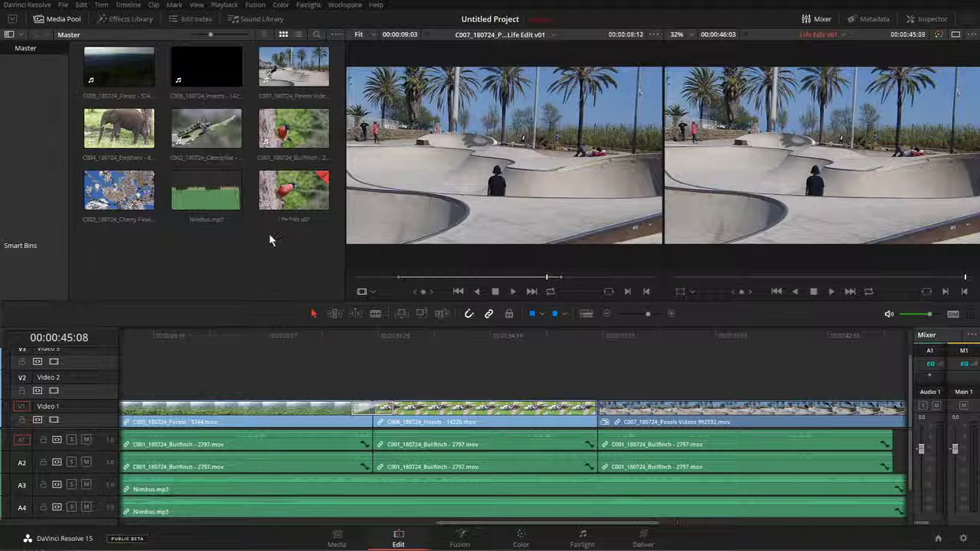
# Examine the reconform options available for the Life Edit v01 timeline in the media pool without applying any.
pyautogui.click(295, 201)
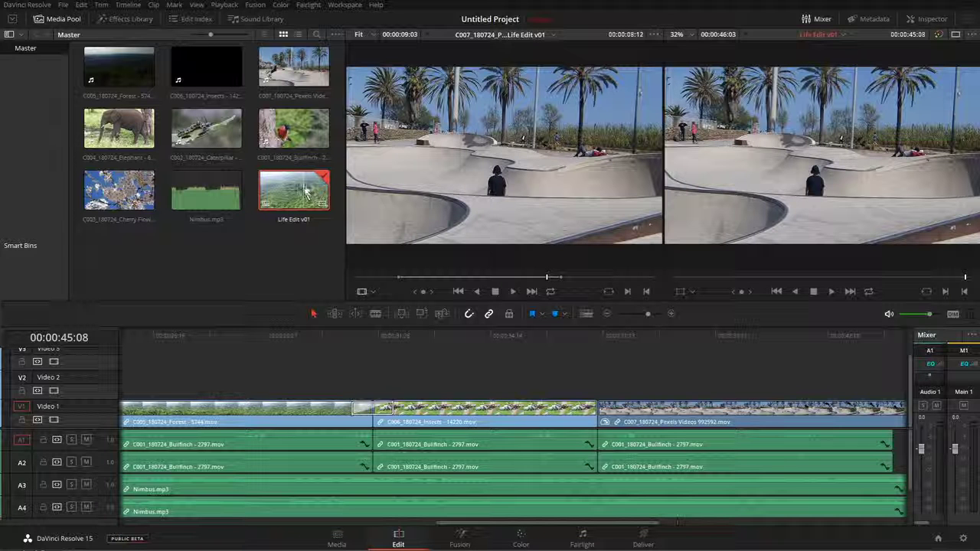
pyautogui.rightClick(305, 189)
pyautogui.moveTo(367, 193)
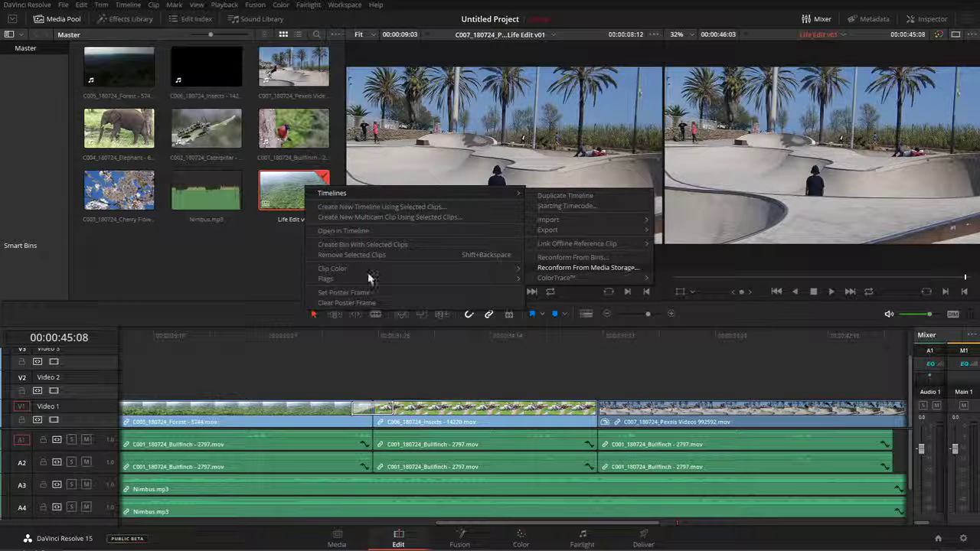
pyautogui.press('Escape')
pyautogui.press('Escape')
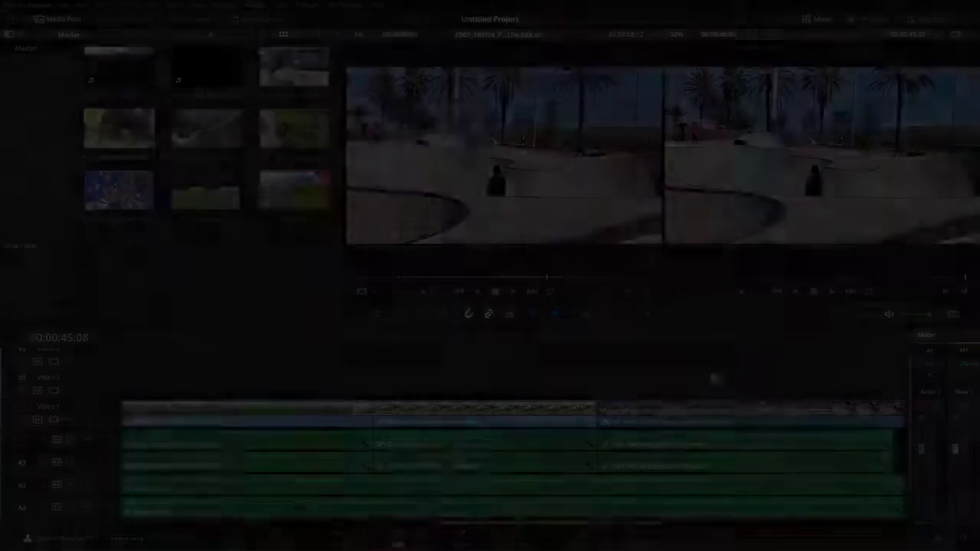